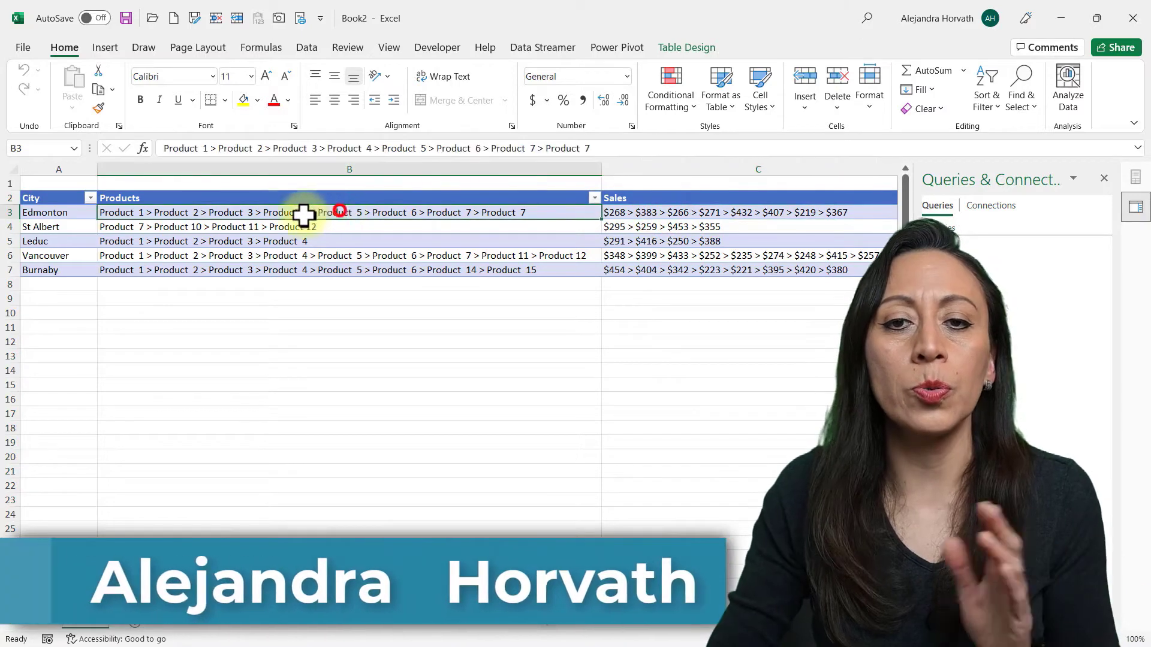
pyautogui.click(747, 217)
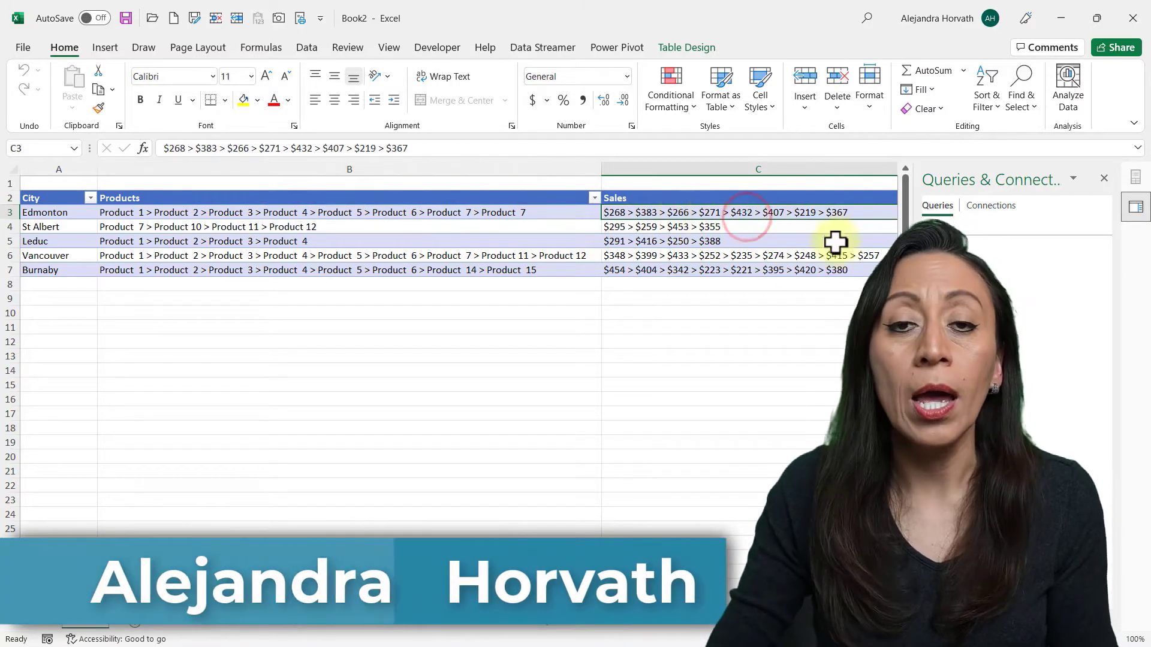
pyautogui.click(530, 166)
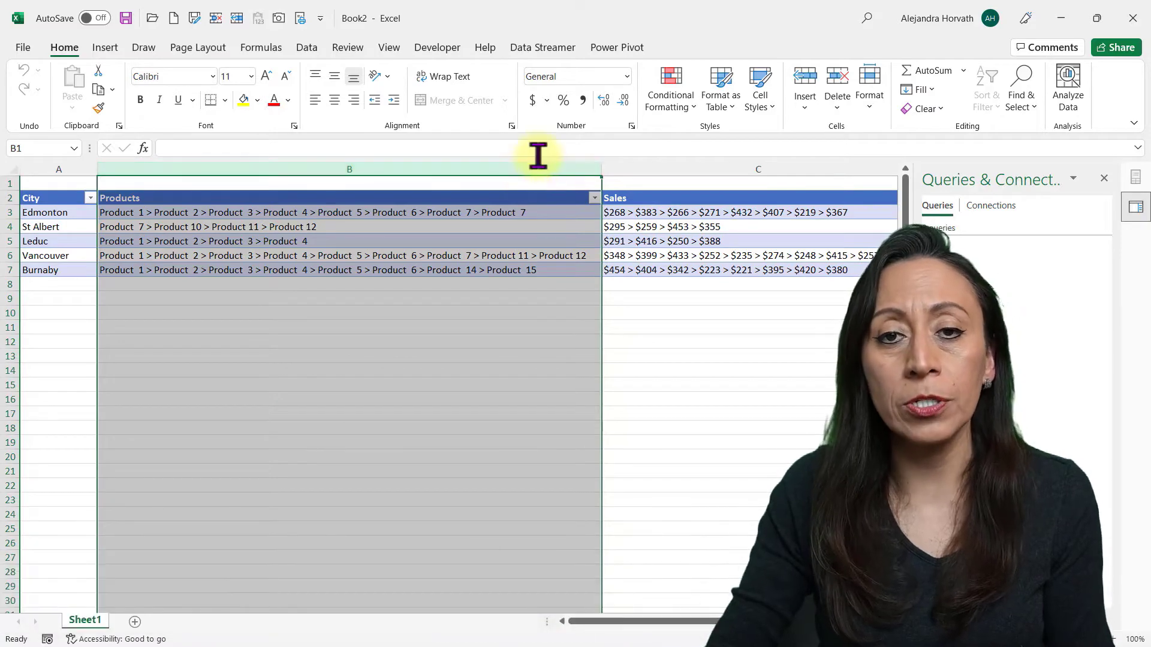
pyautogui.click(609, 168)
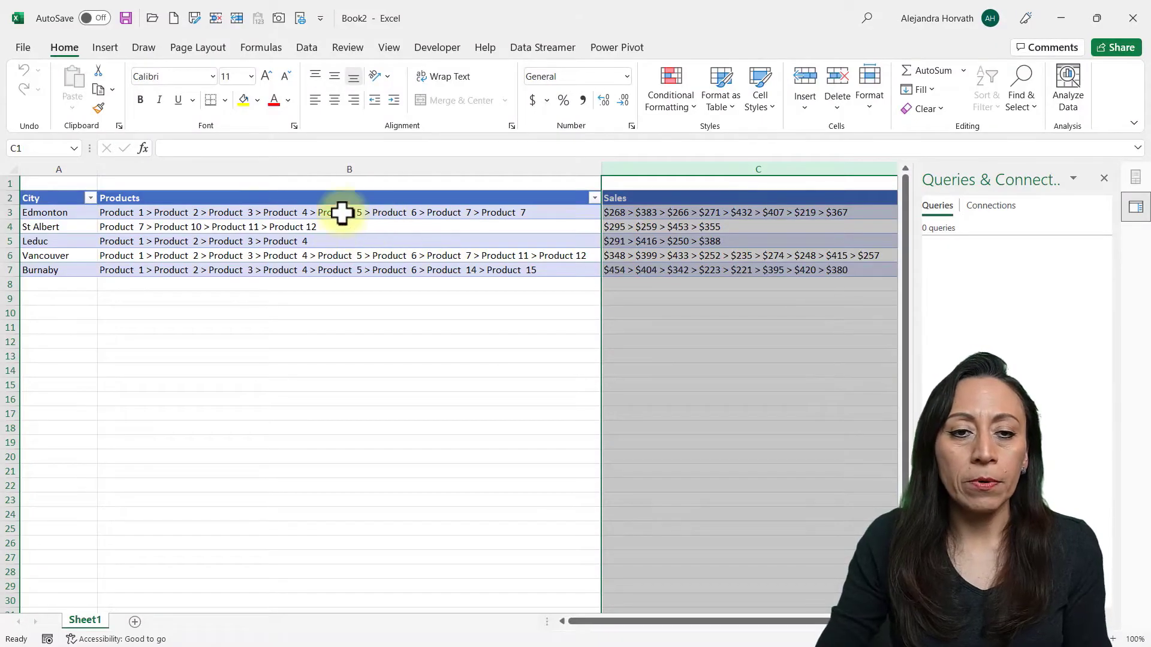
# Load the ProductsSales table from the worksheet into the Power Query Editor
pyautogui.click(343, 211)
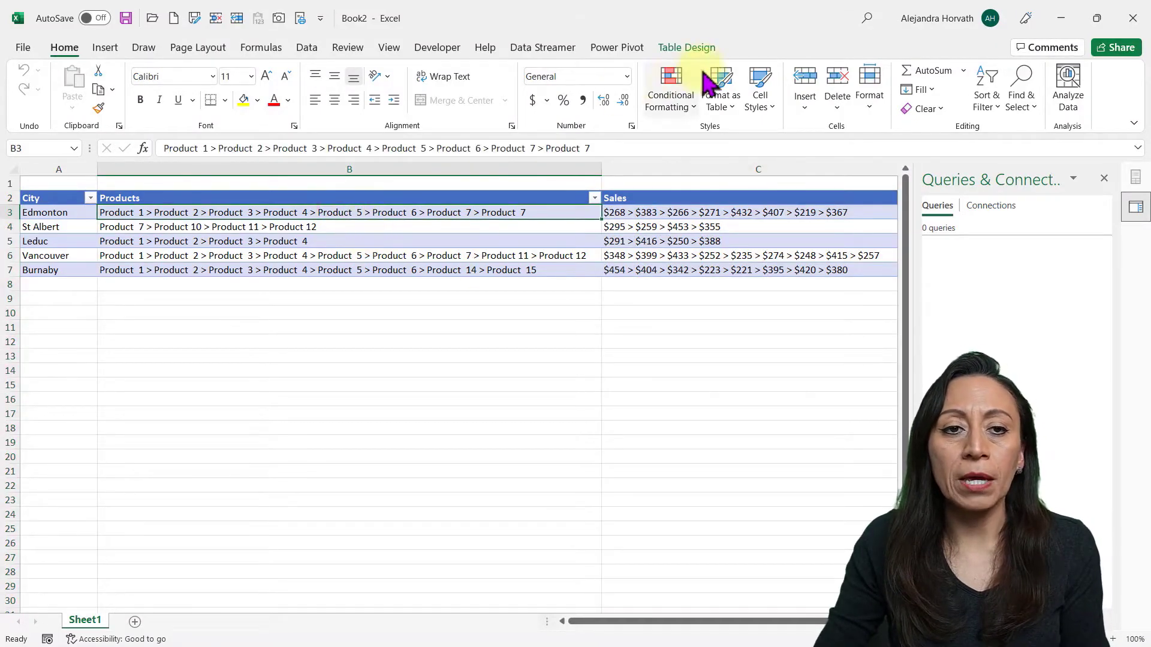
pyautogui.click(708, 45)
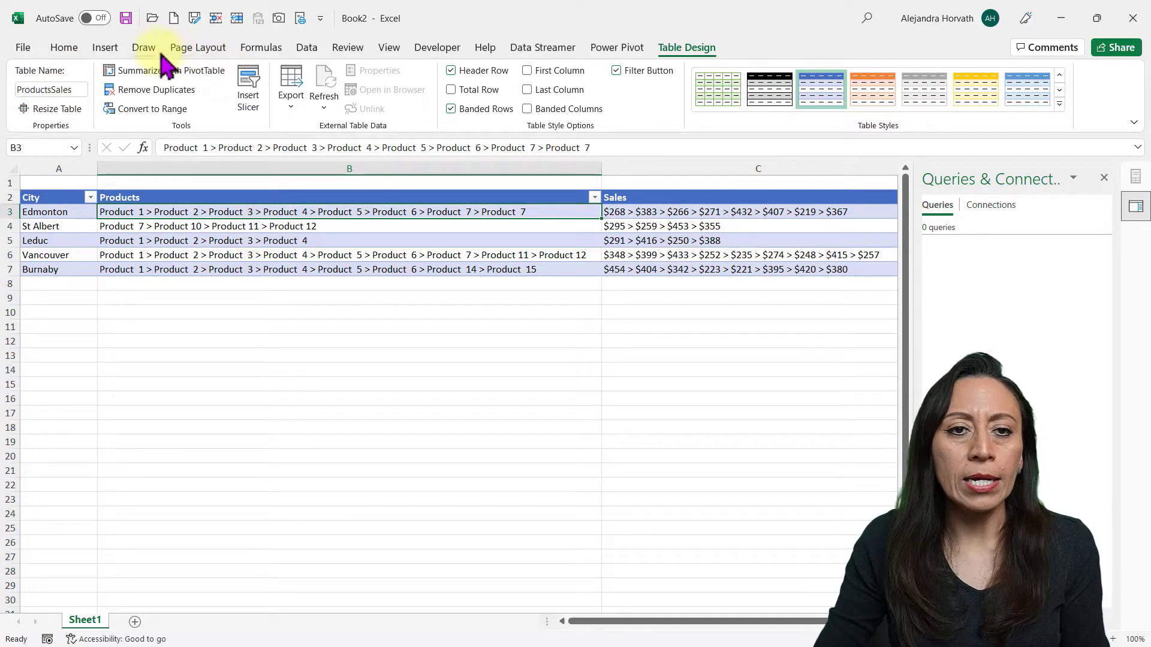
pyautogui.click(308, 48)
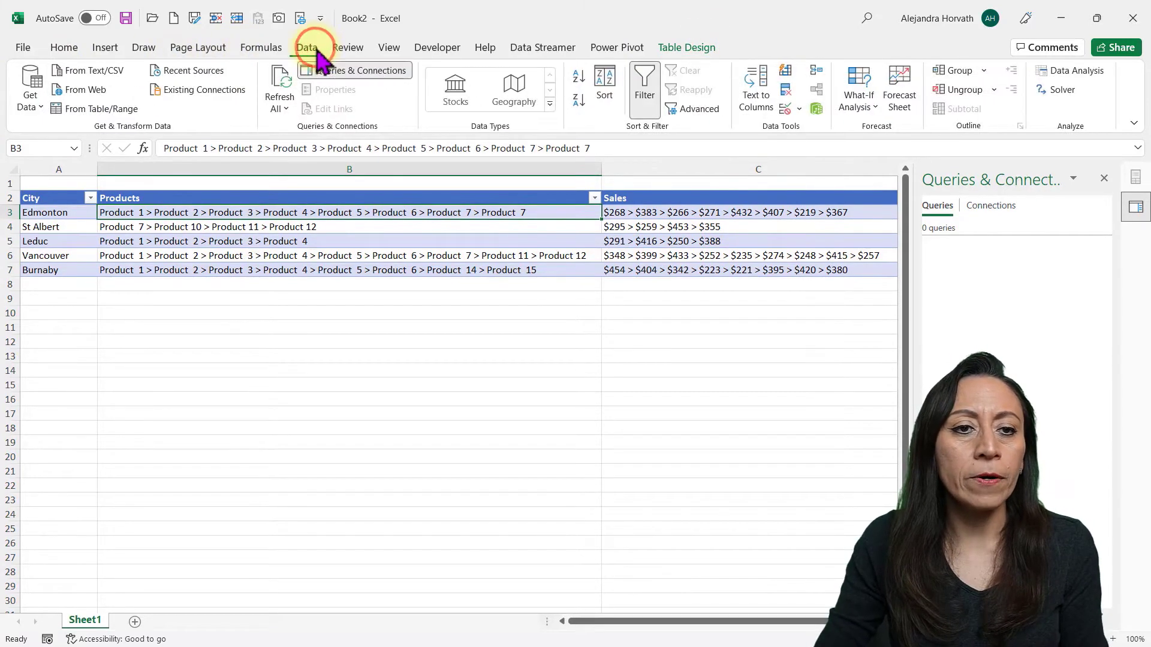
pyautogui.click(99, 110)
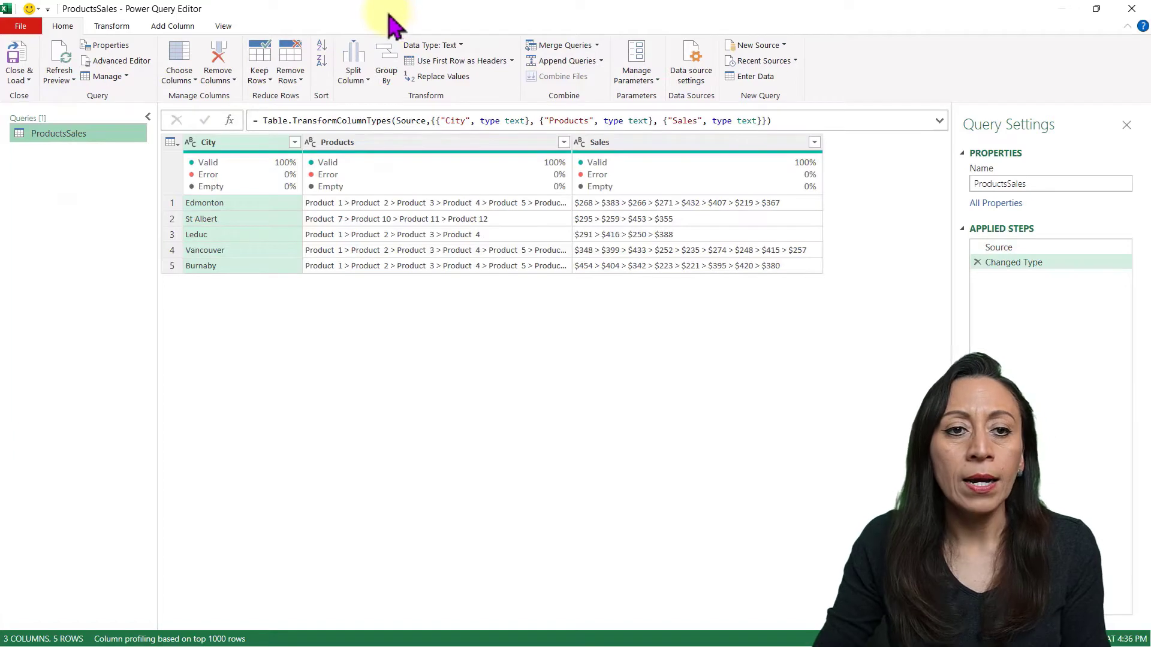
# Duplicate the ProductsSales query and rename the original query ListZip
pyautogui.rightClick(66, 134)
pyautogui.click(90, 203)
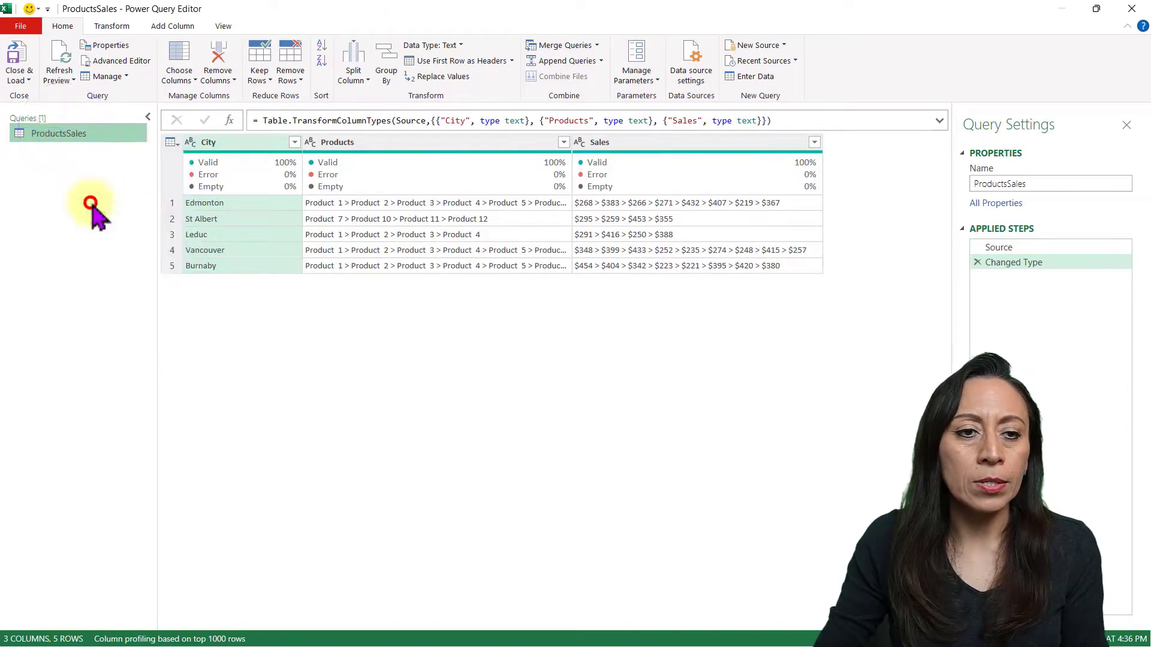
pyautogui.click(91, 133)
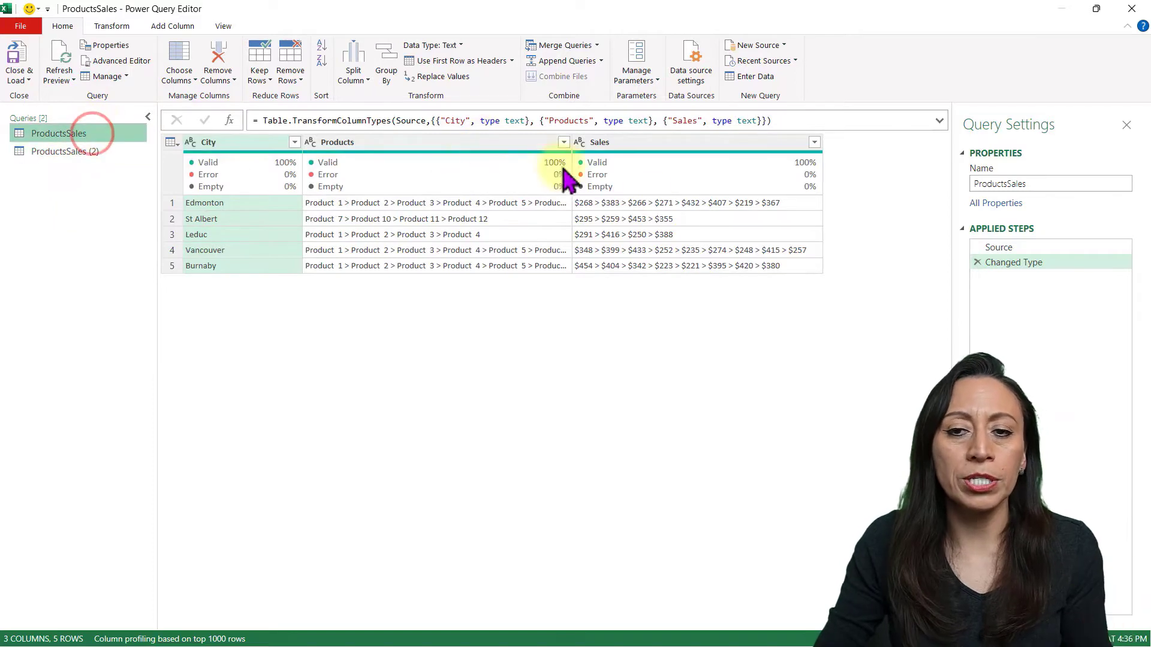
pyautogui.doubleClick(48, 133)
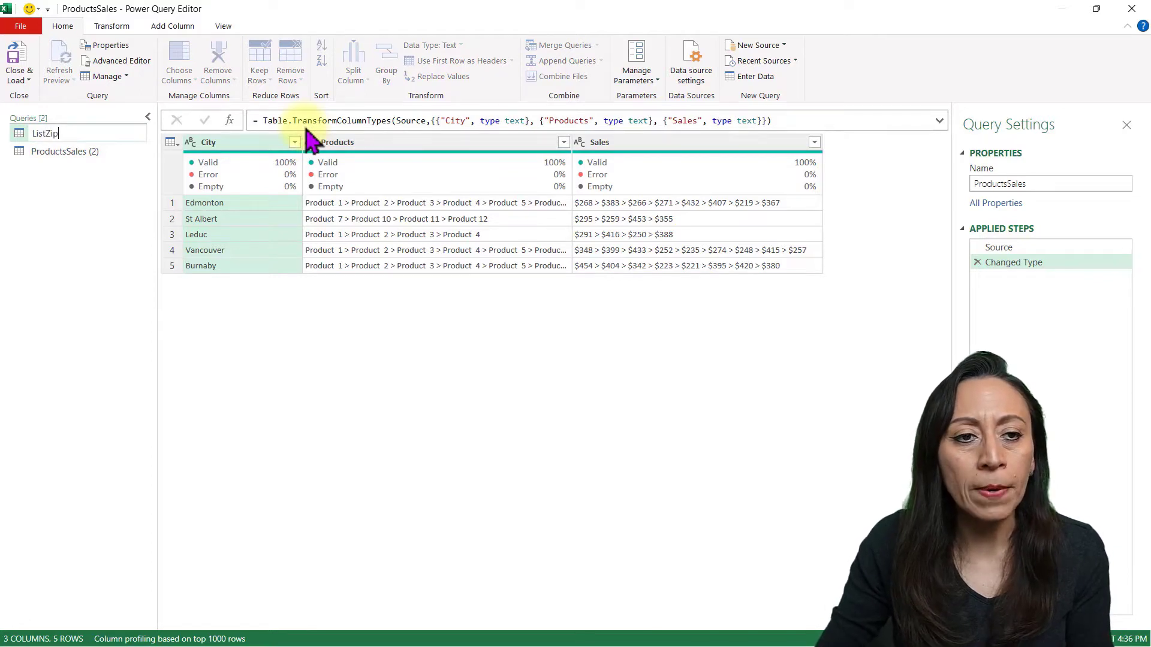
# Rename the duplicated query TableFromColulmns
pyautogui.click(62, 151)
pyautogui.doubleClick(63, 151)
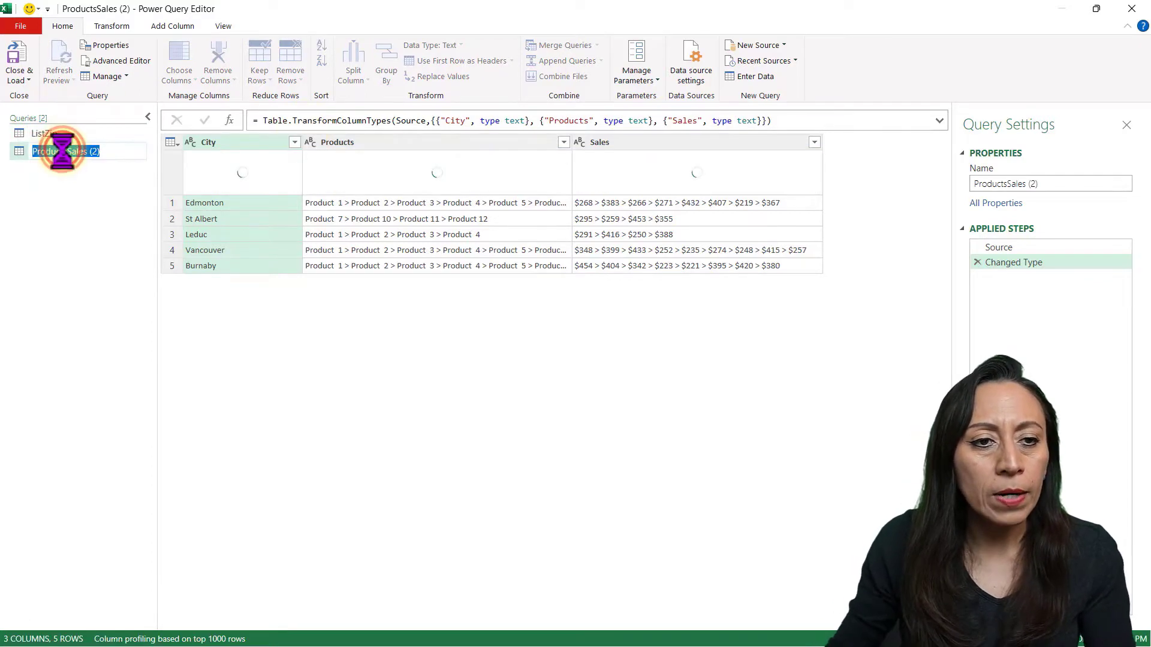
pyautogui.write('Table')
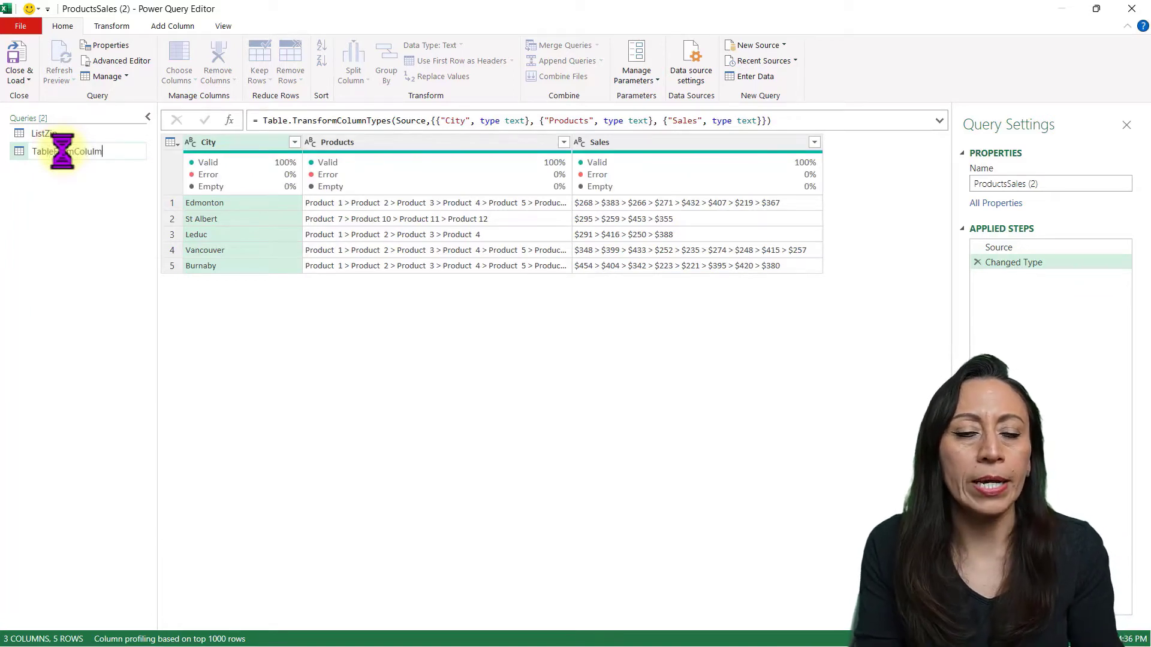
pyautogui.write('FromColumns')
pyautogui.press('Return')
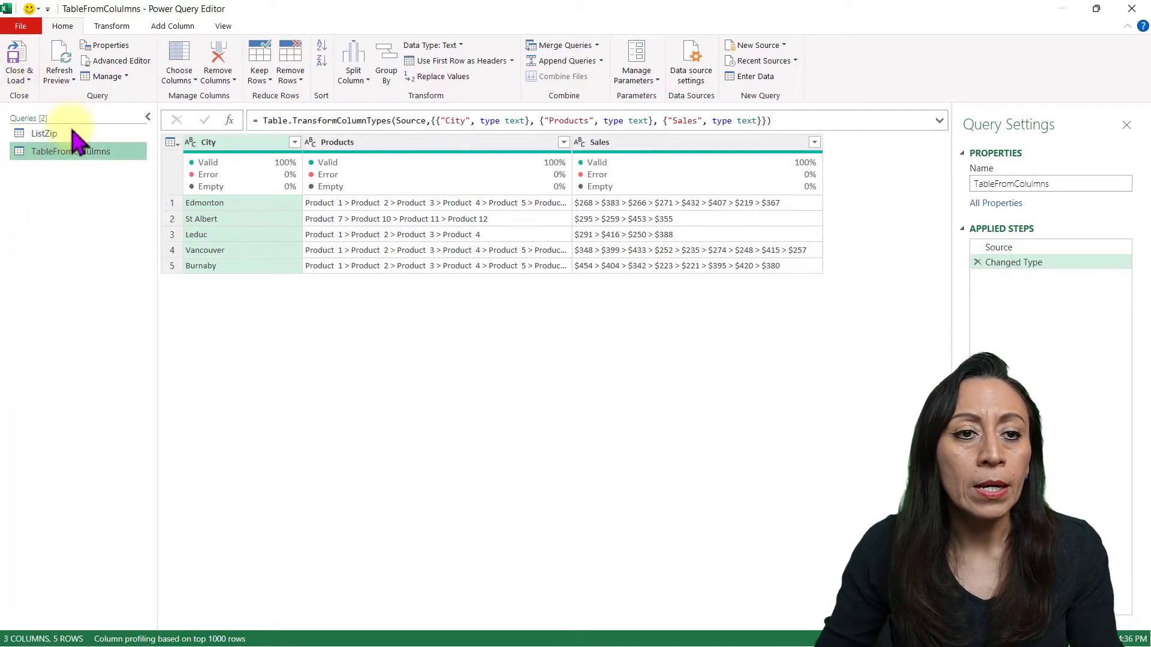
# Delete the Changed Type step from the ListZip query, leaving only the Source step
pyautogui.click(70, 130)
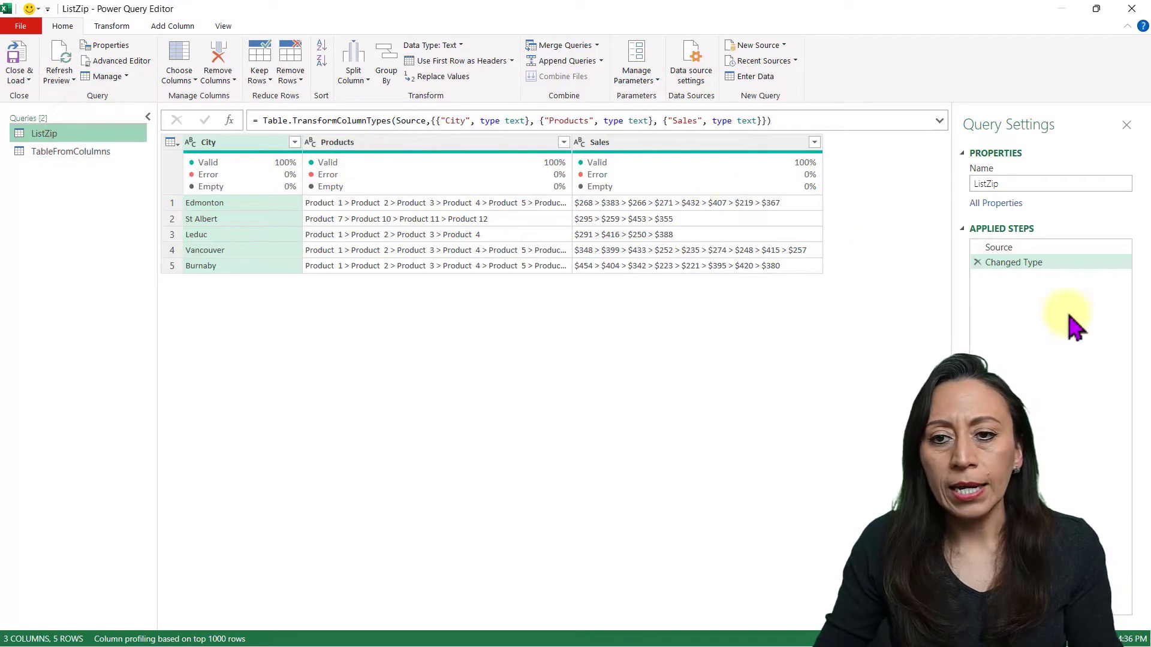
pyautogui.click(1042, 260)
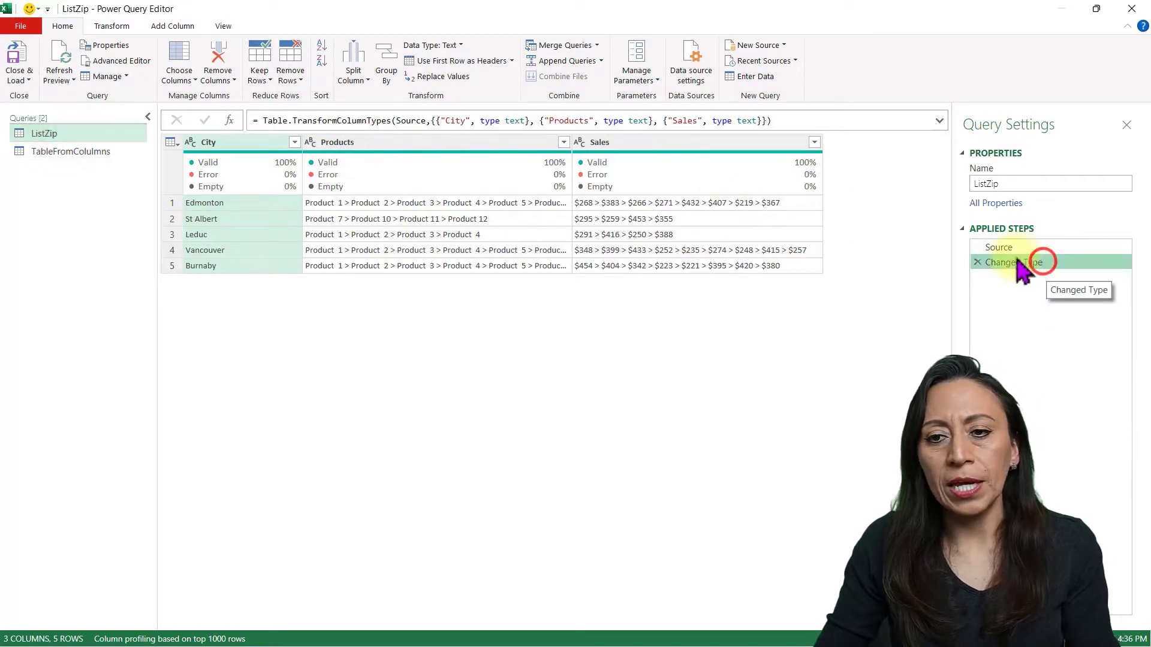
pyautogui.click(977, 262)
pyautogui.click(1022, 247)
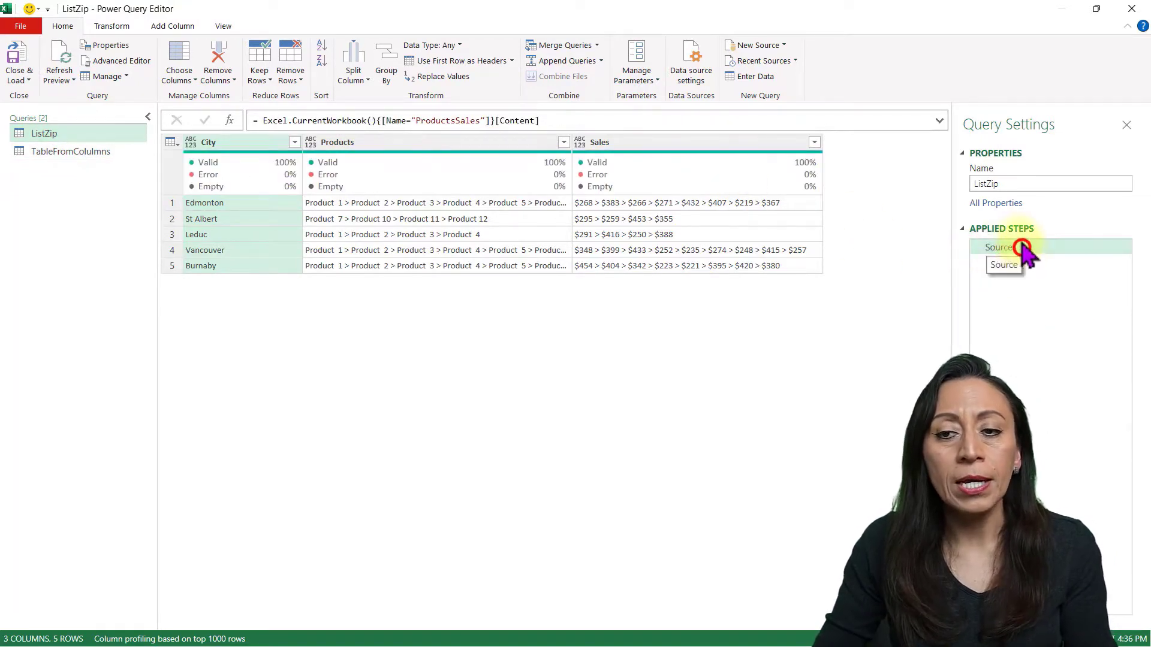
pyautogui.click(507, 142)
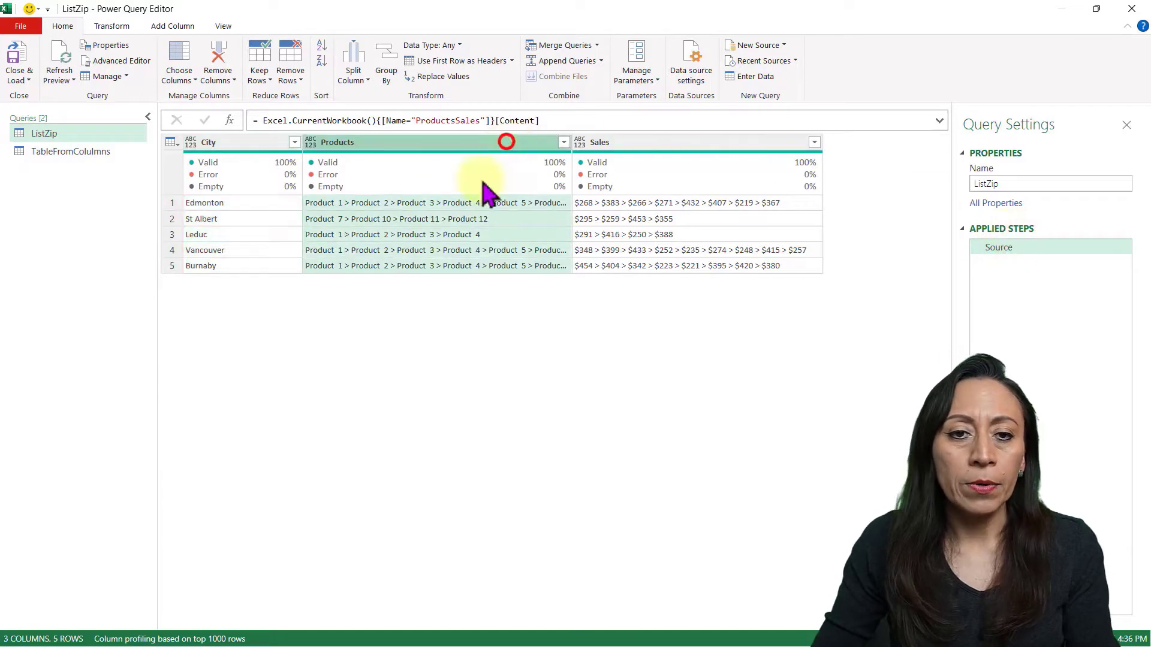
pyautogui.click(456, 203)
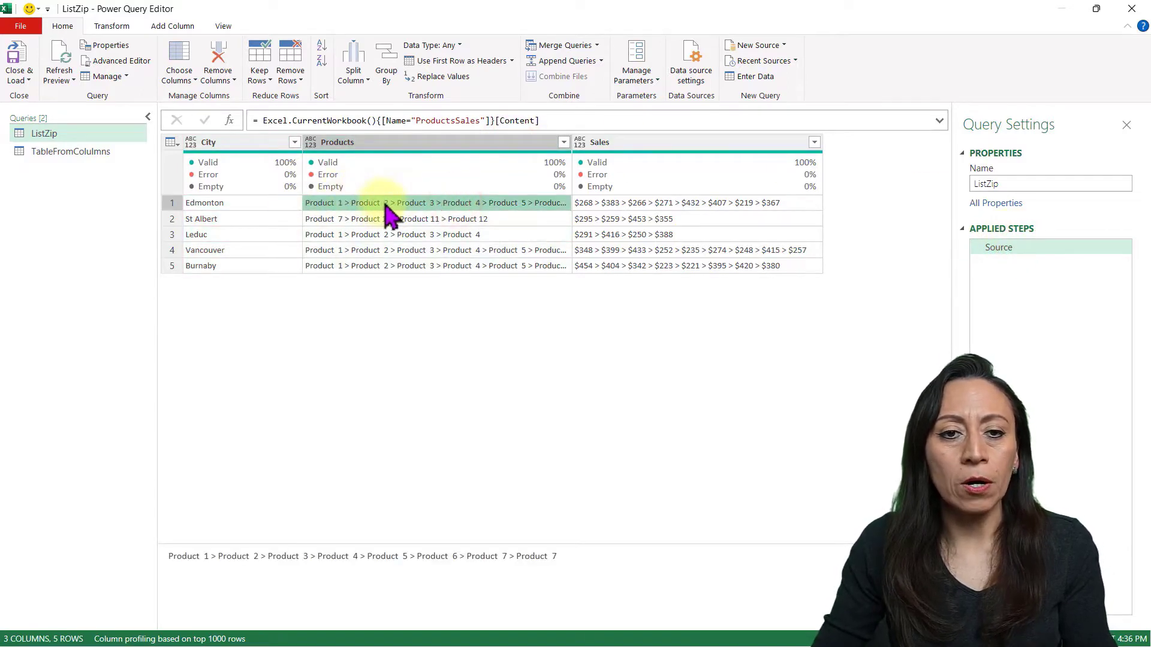
pyautogui.click(485, 139)
pyautogui.click(611, 137)
pyautogui.click(510, 142)
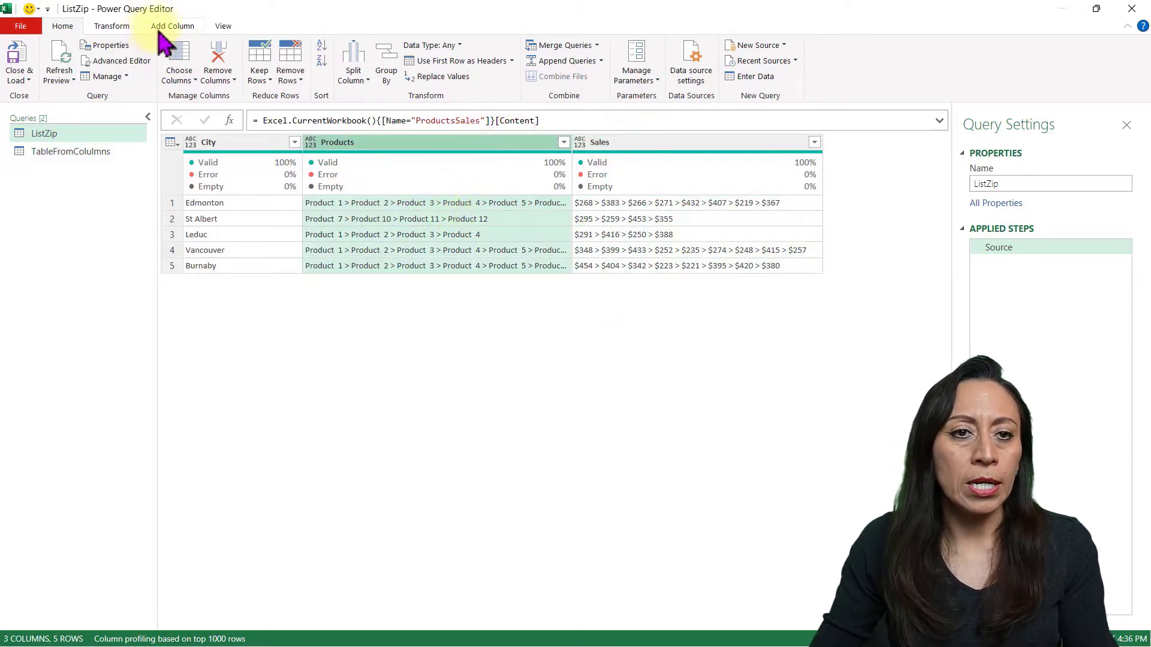
# Add a custom column to ListZip with the formula Text.Split([Products]," > "), keeping the default name Custom
pyautogui.click(163, 27)
pyautogui.click(68, 60)
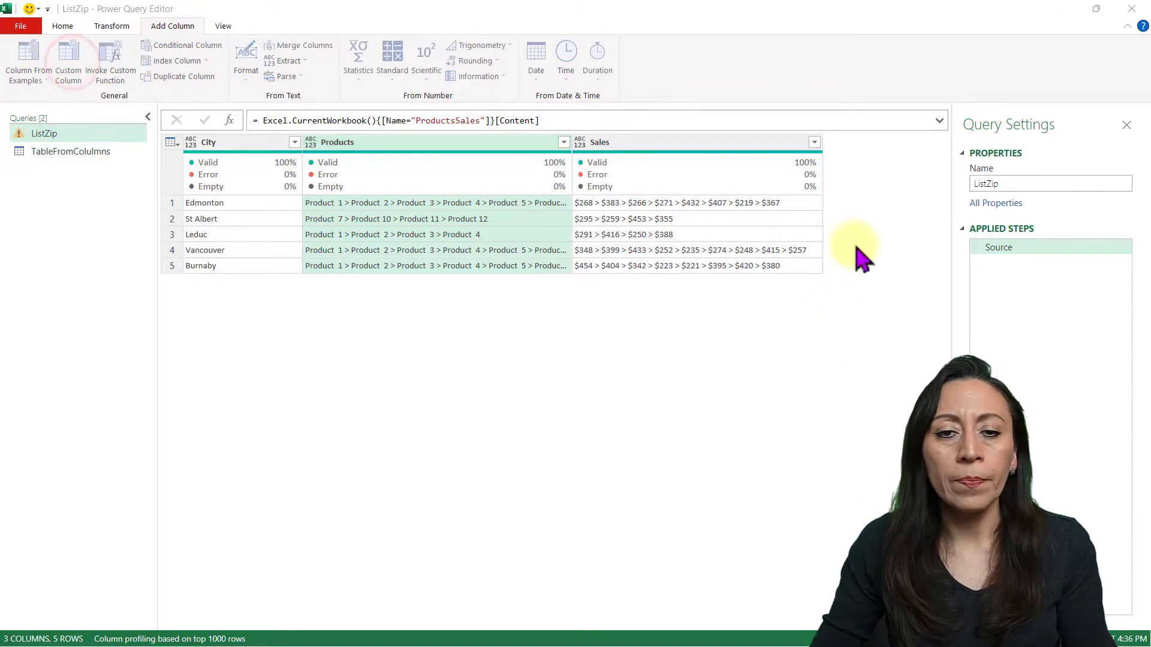
pyautogui.click(530, 288)
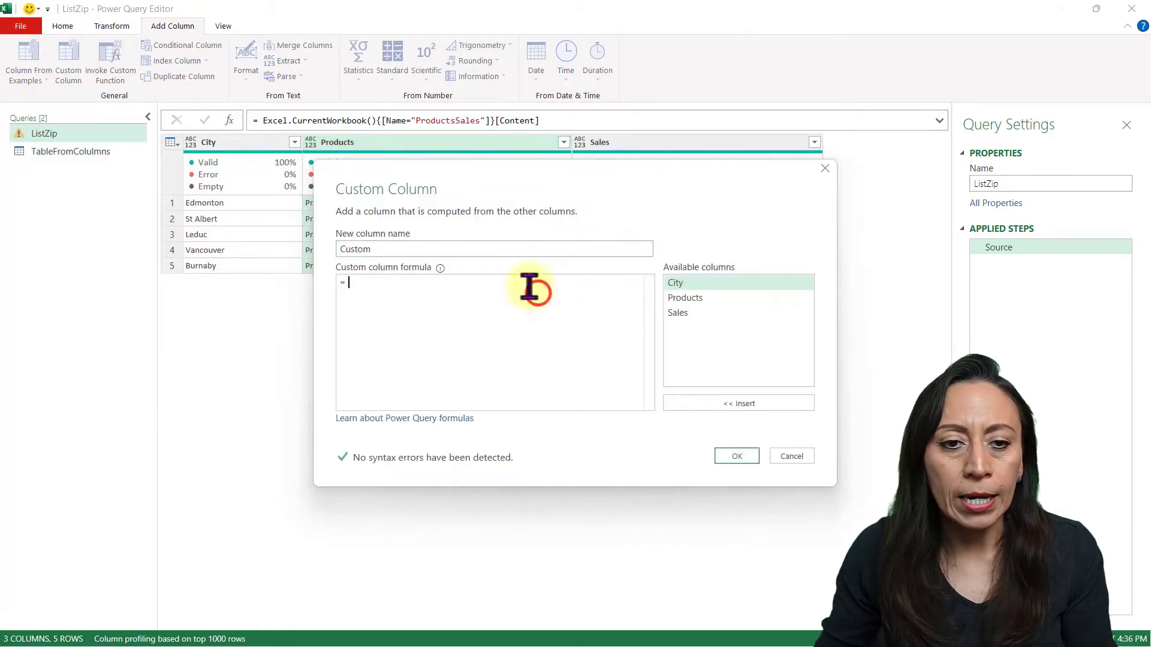
pyautogui.write('Tex')
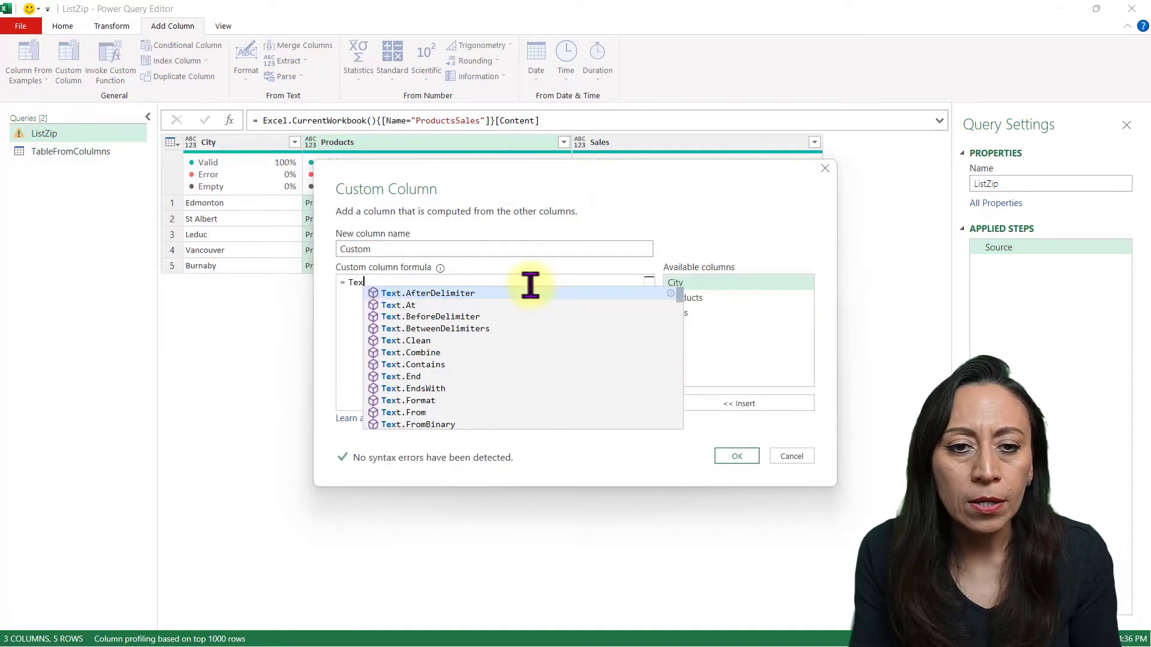
pyautogui.write('t.Split(')
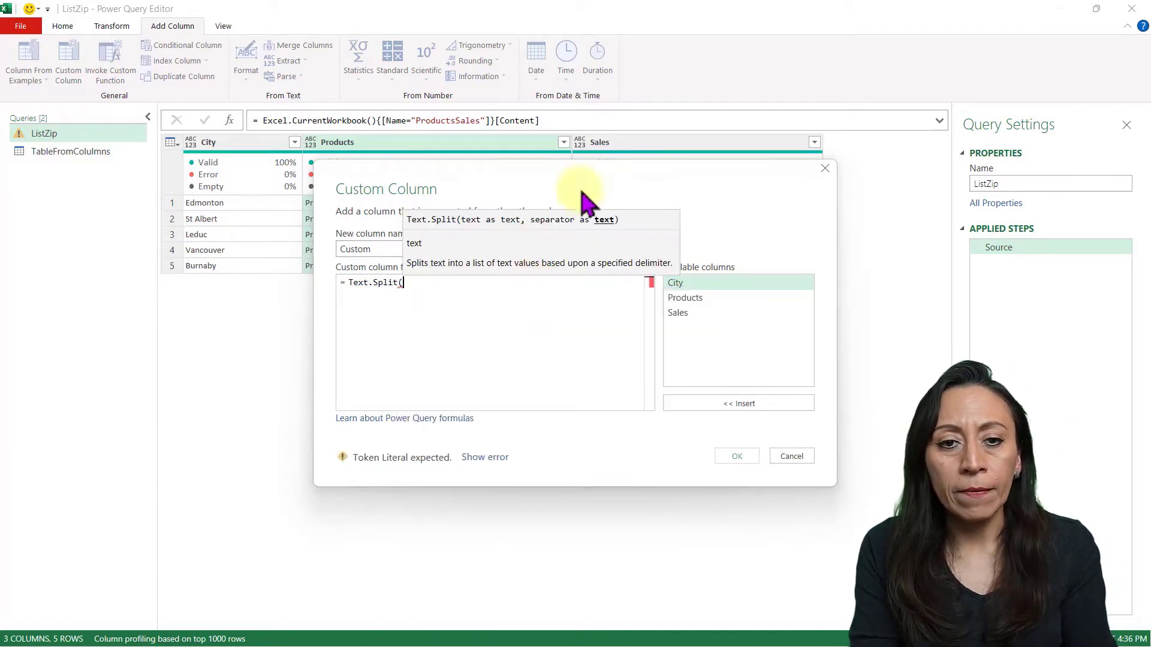
pyautogui.moveTo(533, 180); pyautogui.dragTo(528, 264)
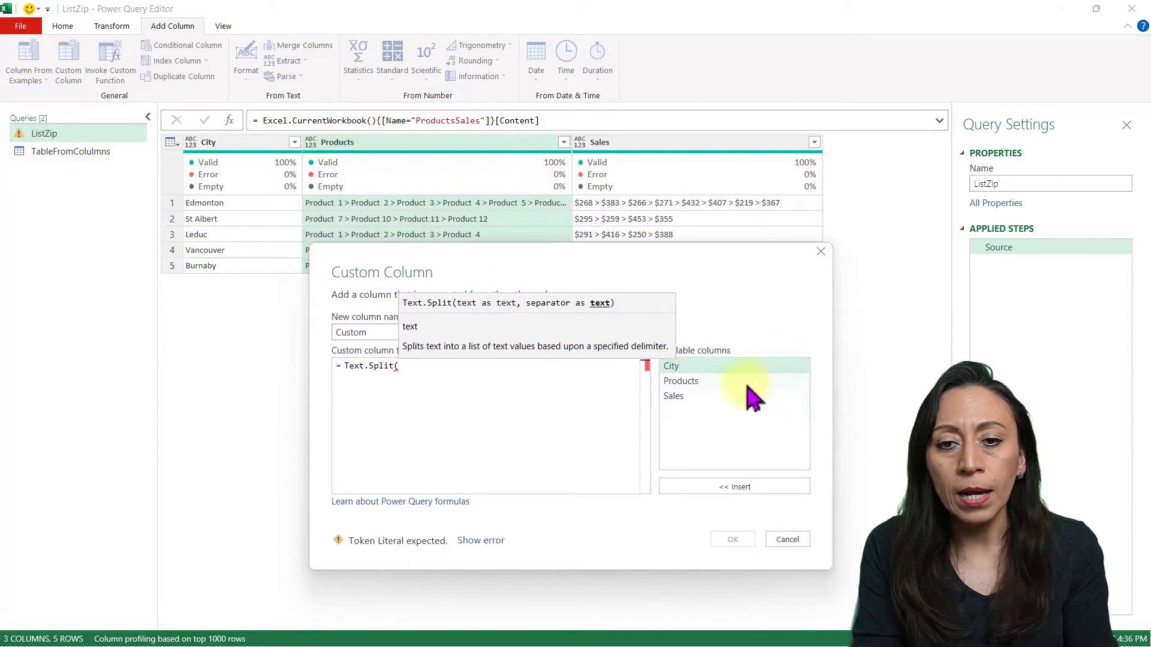
pyautogui.click(710, 381)
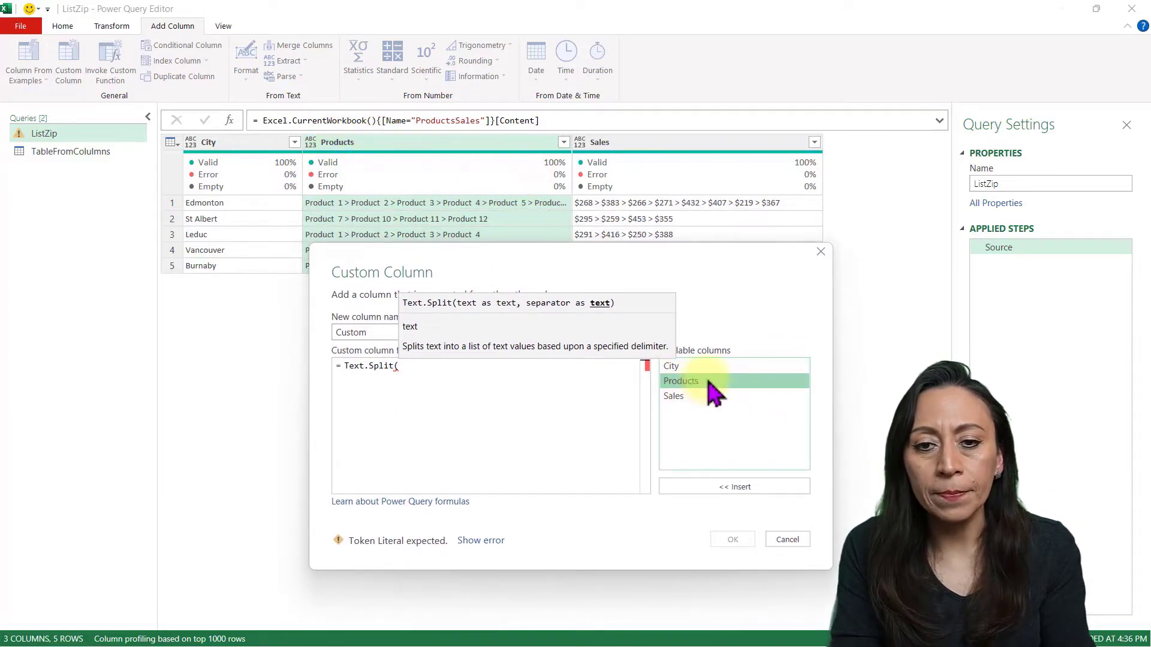
pyautogui.doubleClick(710, 381)
pyautogui.write(',')
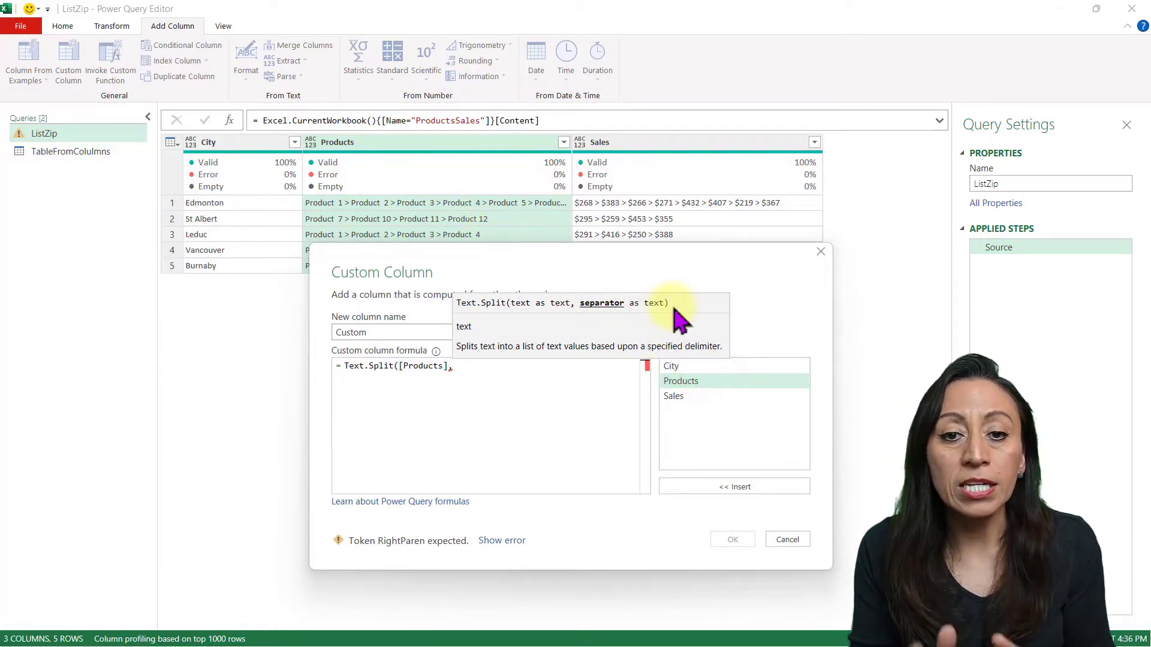
pyautogui.write('""')
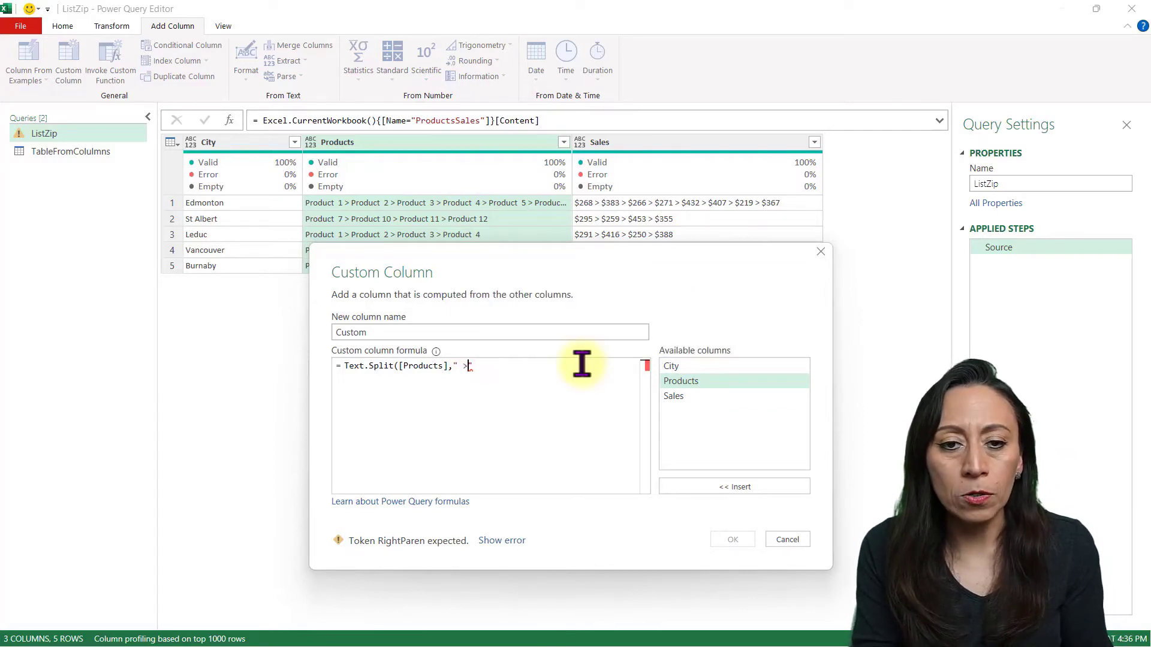
pyautogui.write(' > )')
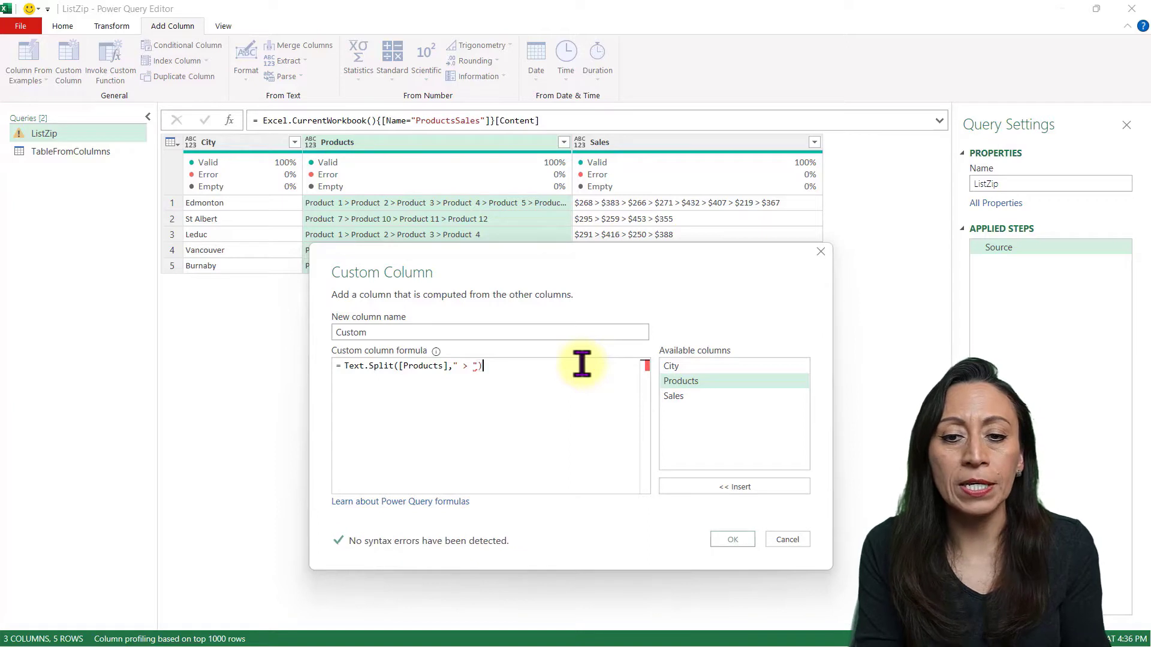
pyautogui.click(733, 540)
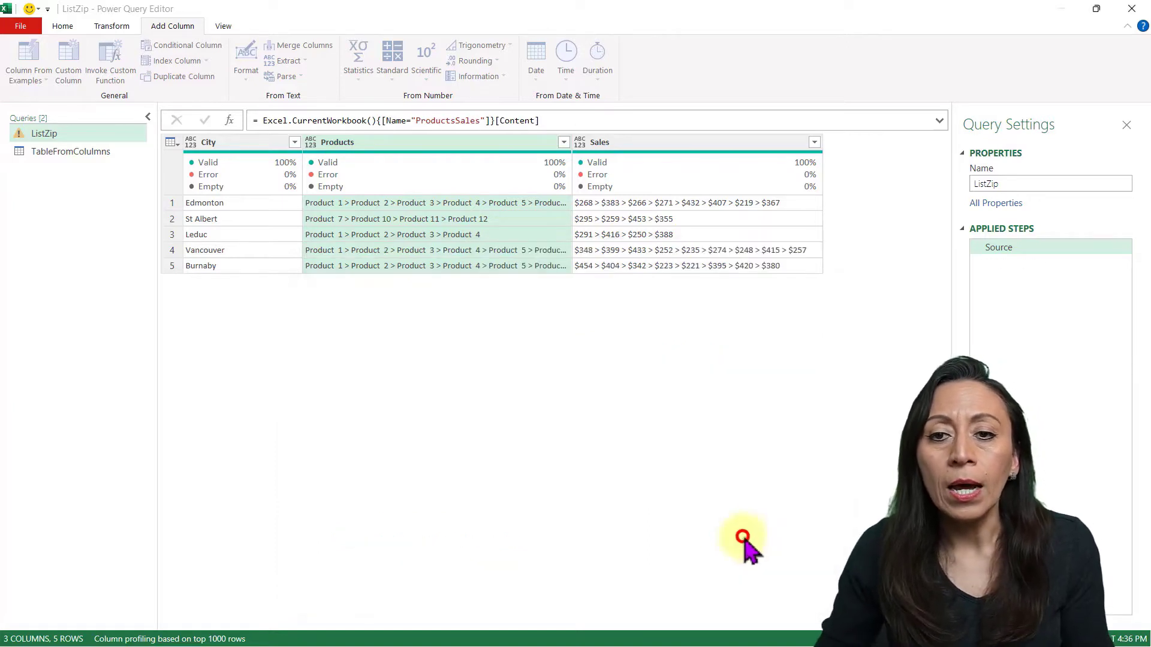
# Preview the list in Edmonton's Custom cell and compare its items with the full Products text in that row
pyautogui.click(875, 203)
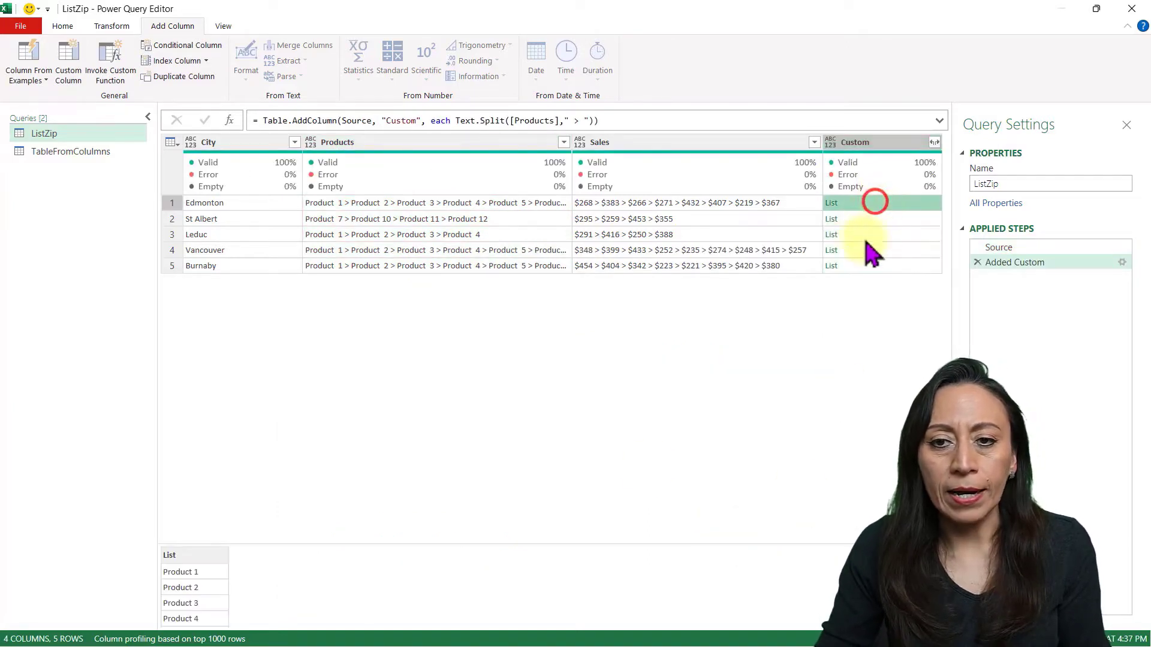
pyautogui.moveTo(568, 543); pyautogui.dragTo(573, 364)
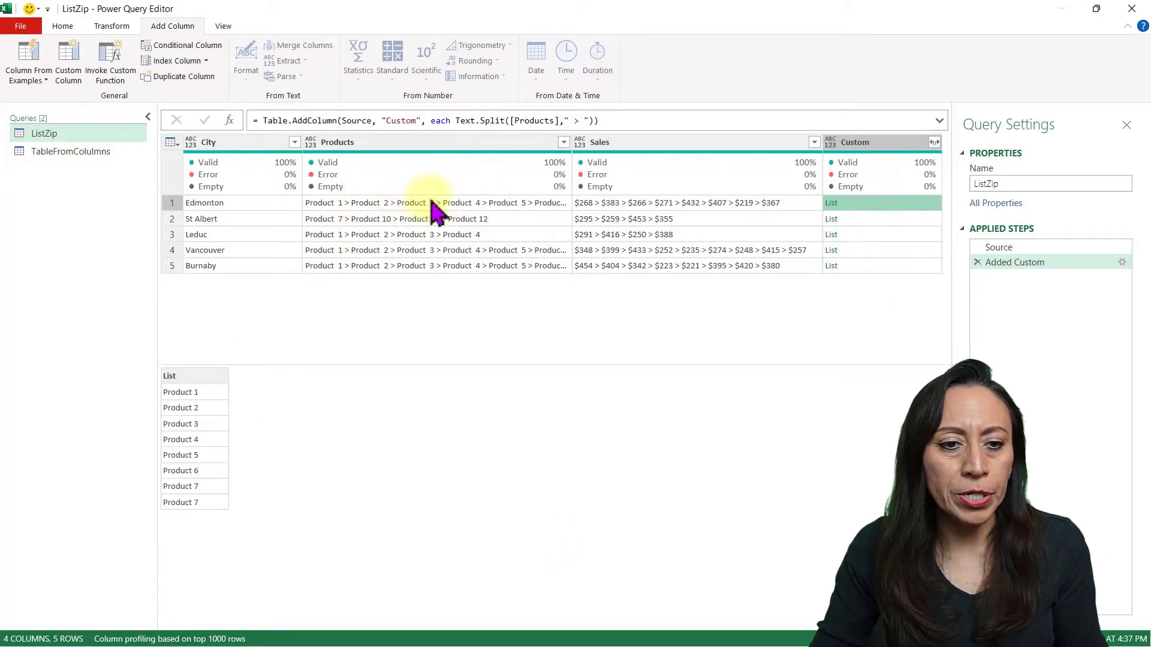
pyautogui.click(213, 496)
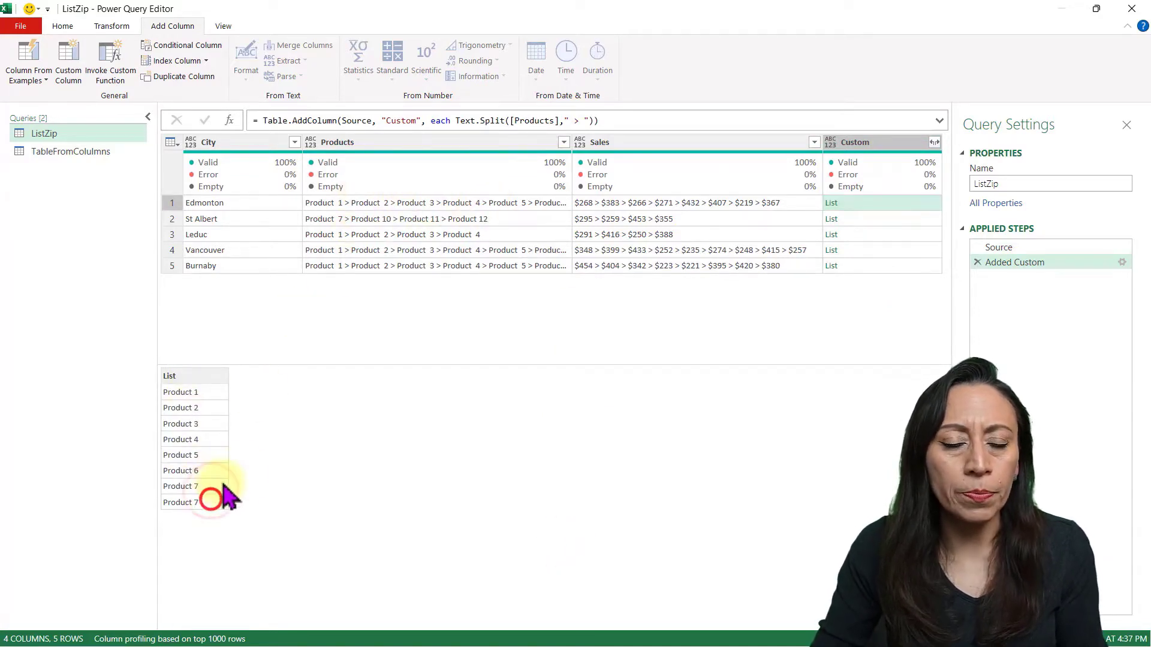
pyautogui.moveTo(571, 146); pyautogui.dragTo(709, 156)
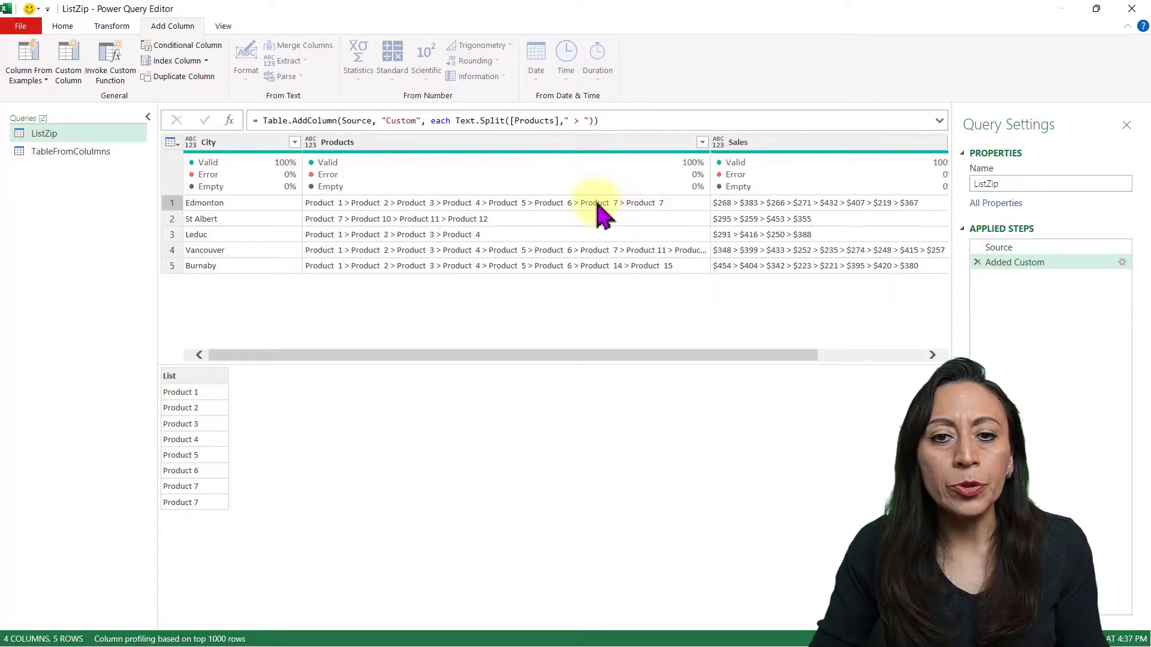
pyautogui.moveTo(711, 141); pyautogui.dragTo(593, 144)
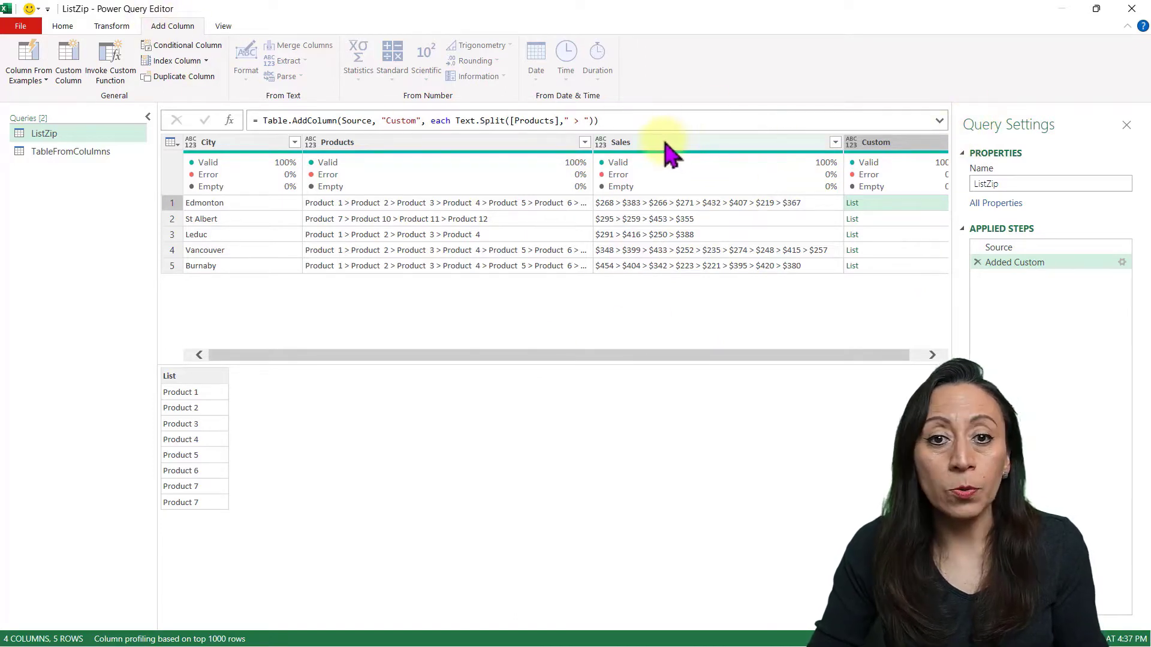
# Add another custom column to ListZip with the formula Text.Split([Sales]," > "), keeping the default name Custom.1
pyautogui.click(161, 26)
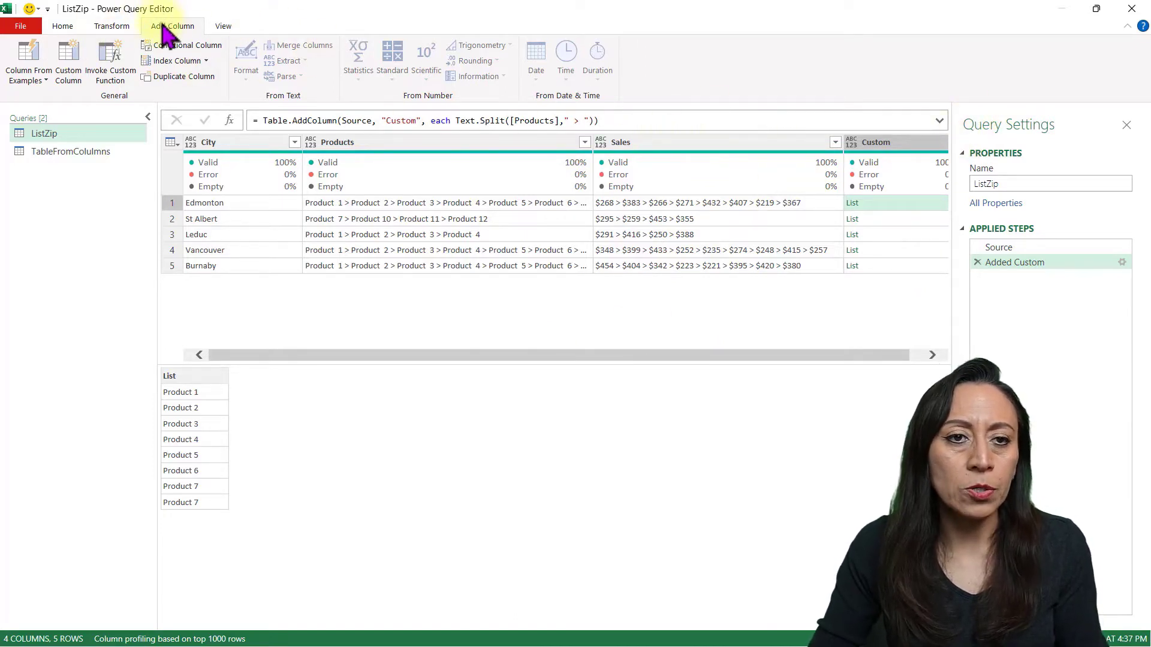
pyautogui.click(70, 60)
pyautogui.click(417, 281)
pyautogui.write('T')
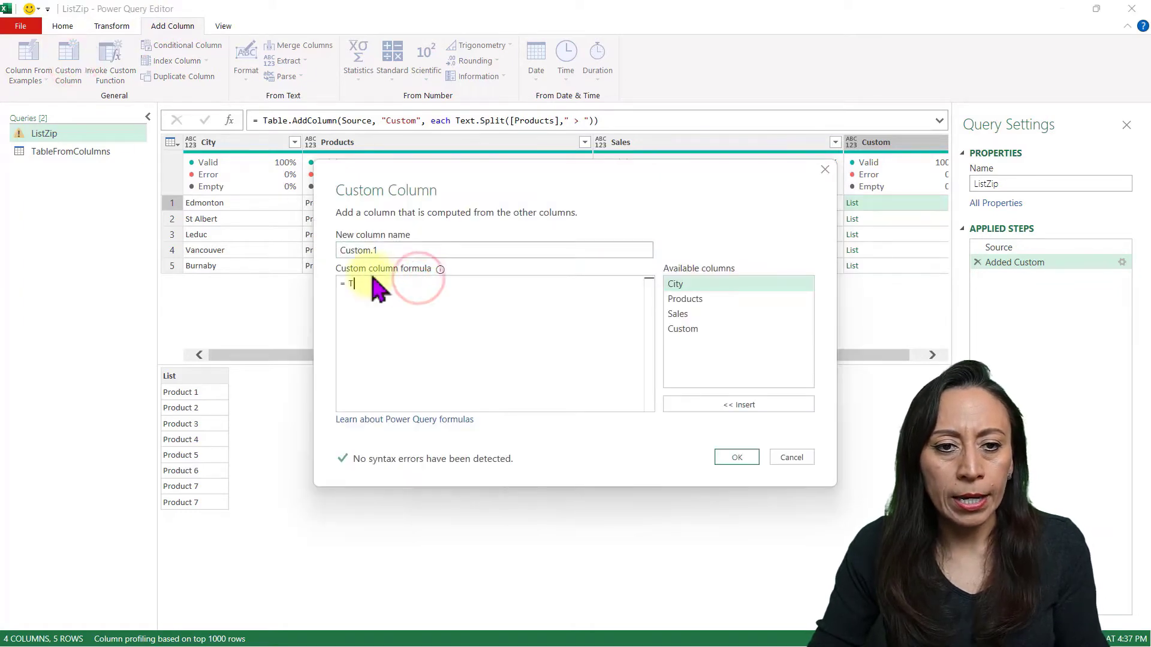
pyautogui.write('ext.Spl')
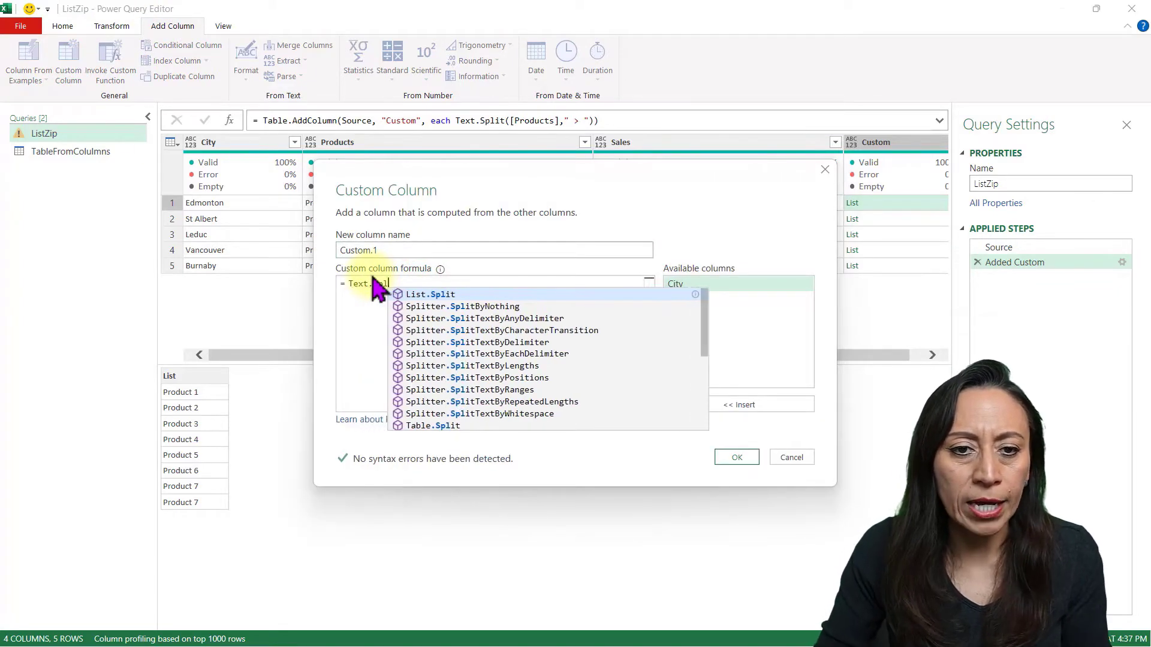
pyautogui.write('it(')
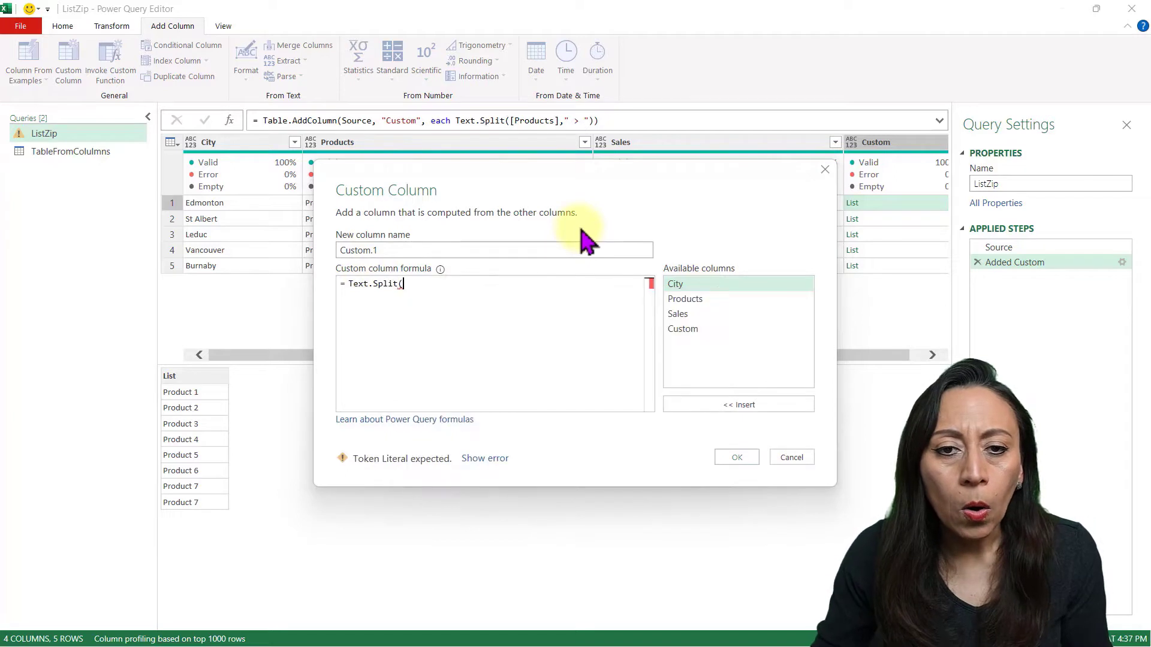
pyautogui.doubleClick(690, 315)
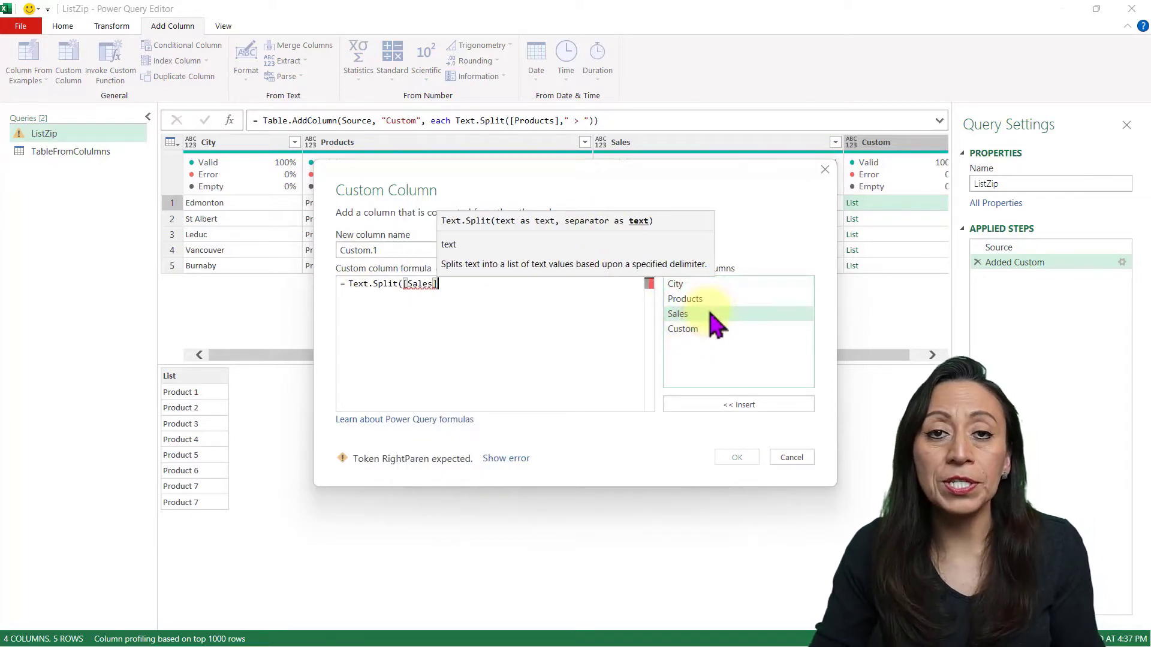
pyautogui.write(',"')
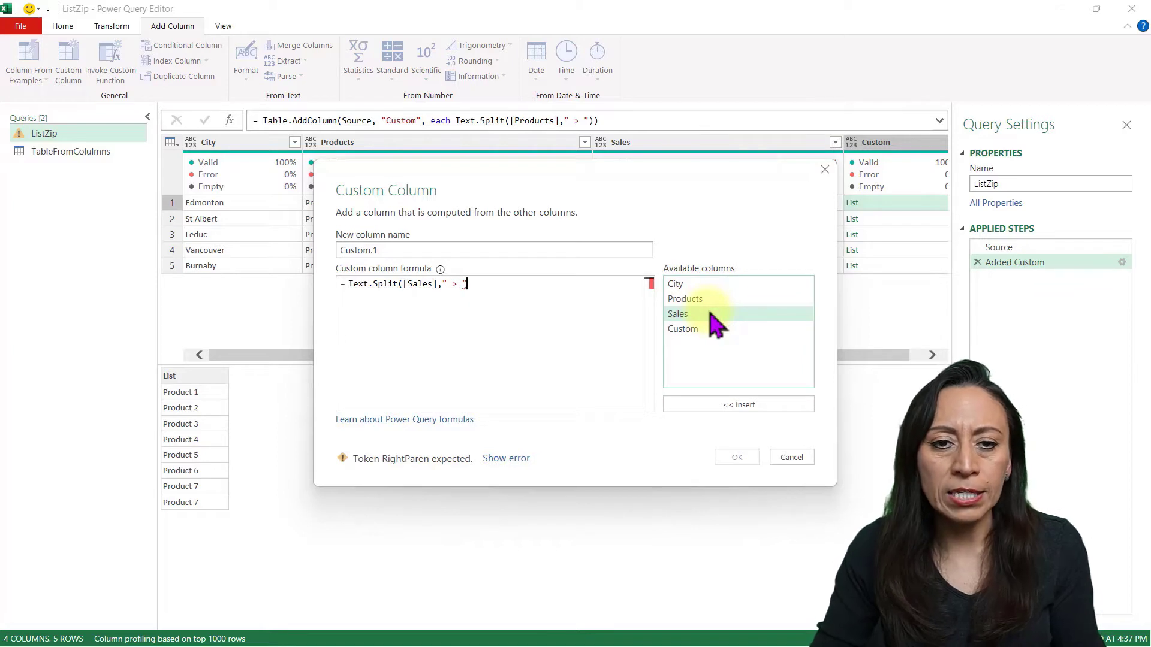
pyautogui.write(' > ")')
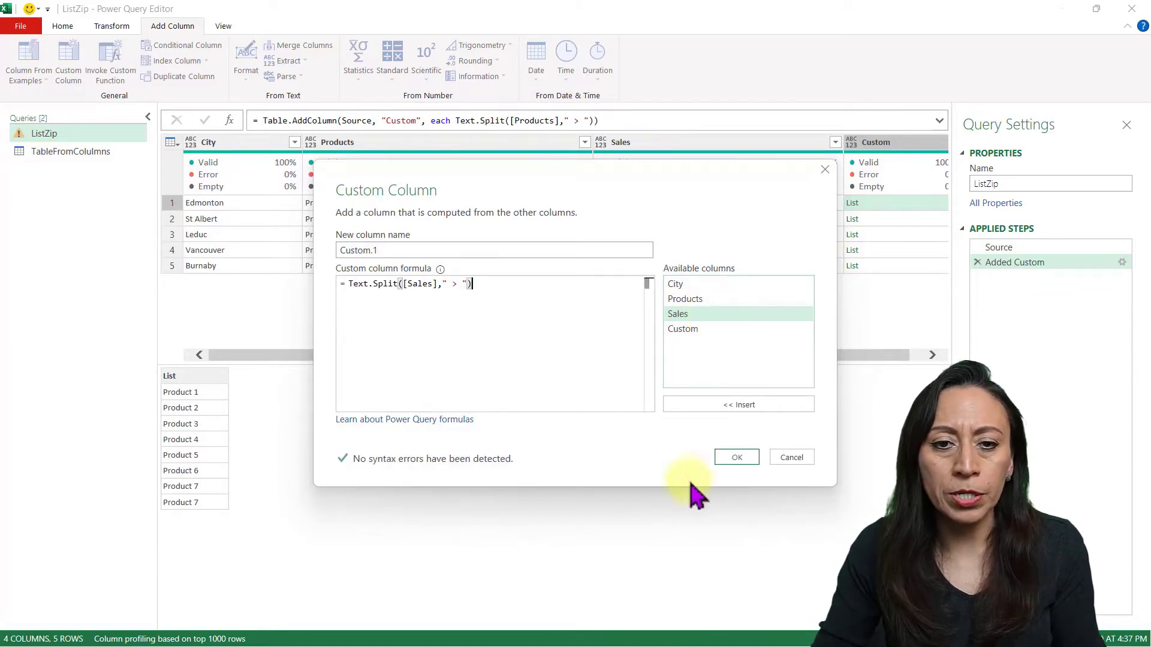
pyautogui.click(736, 458)
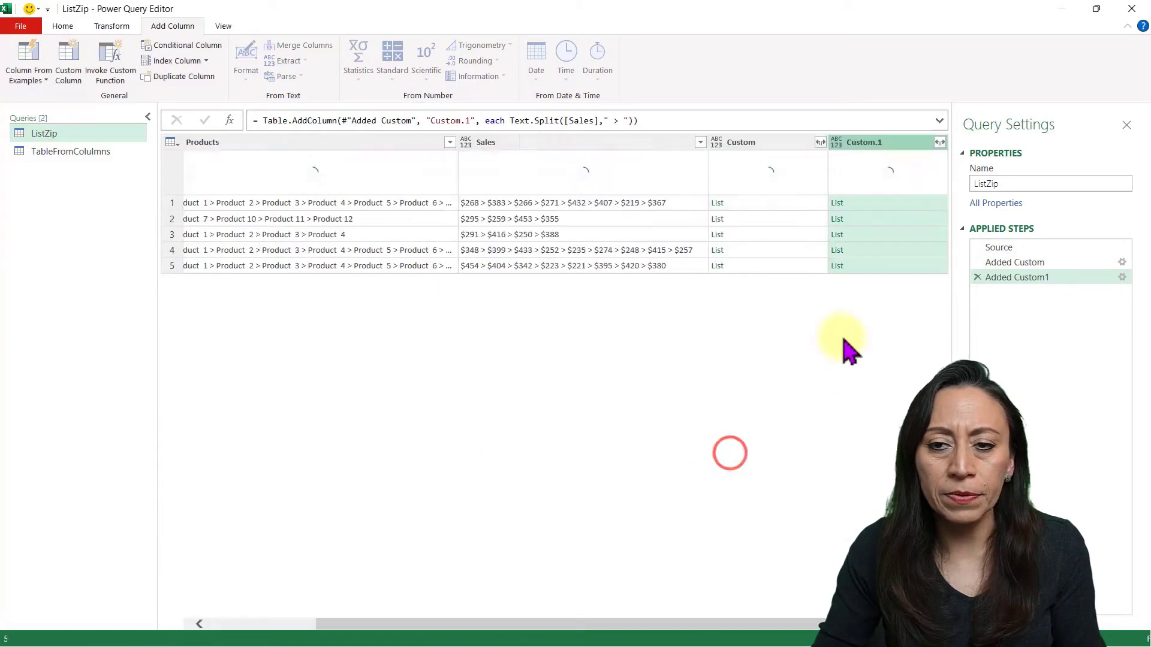
# Preview the list in Edmonton's Custom.1 cell and go through its individual sales items
pyautogui.click(900, 204)
pyautogui.click(193, 392)
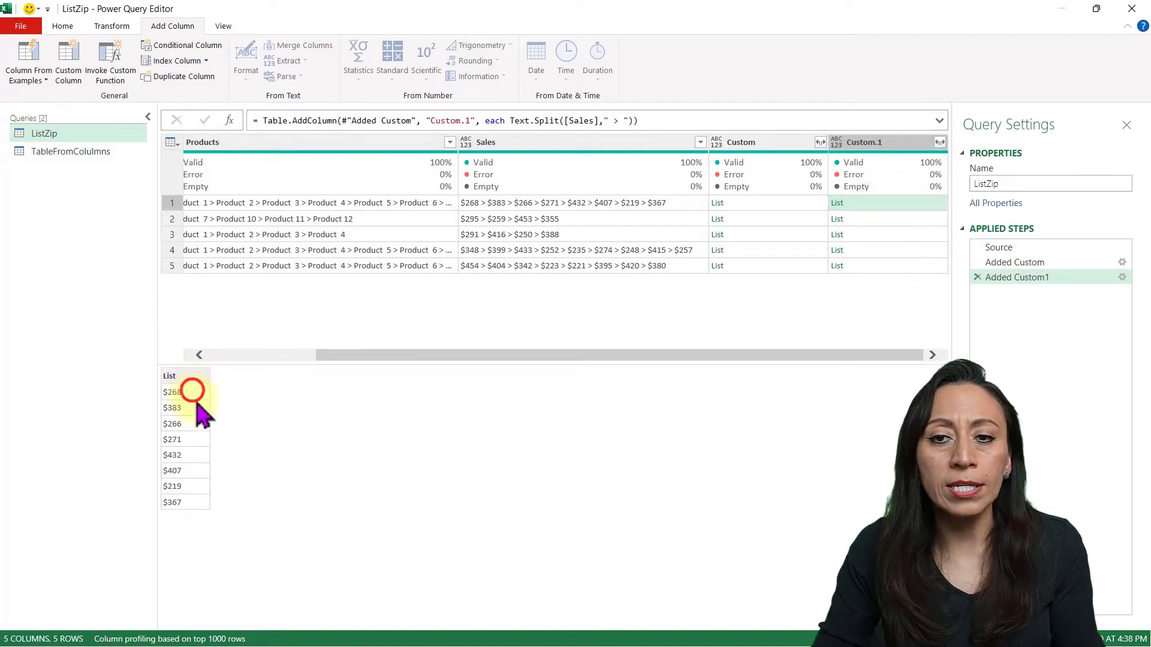
pyautogui.click(193, 412)
pyautogui.click(193, 441)
pyautogui.click(195, 470)
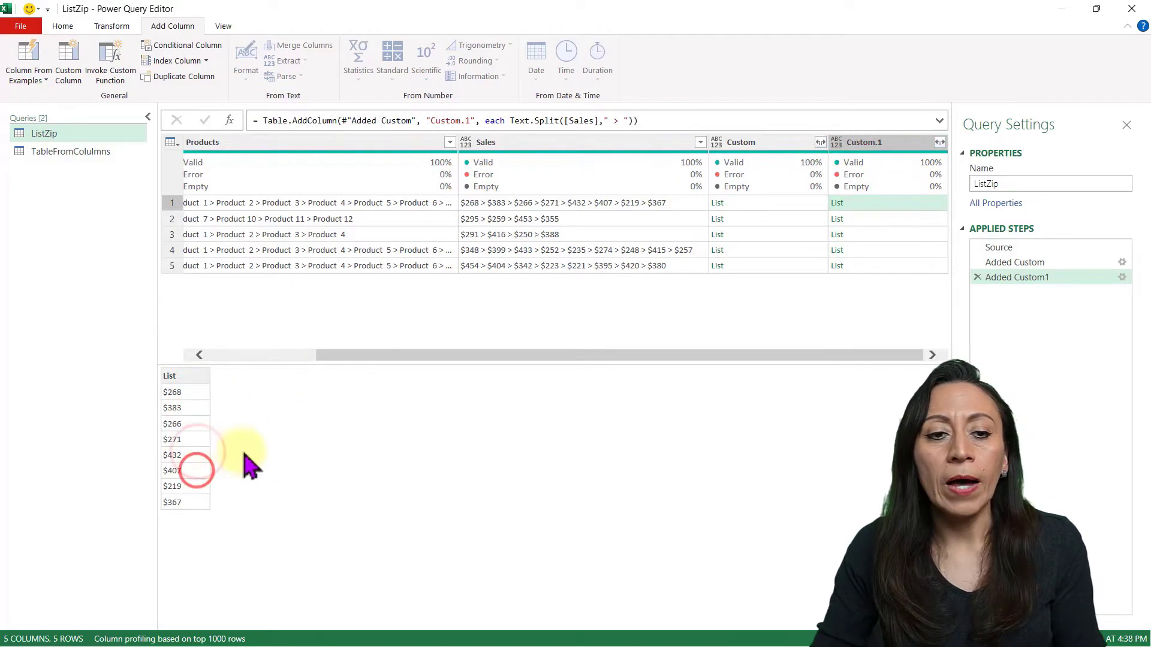
# Copy the Text.Split formula from the Added Custom1 step's settings without changing the step
pyautogui.click(1122, 277)
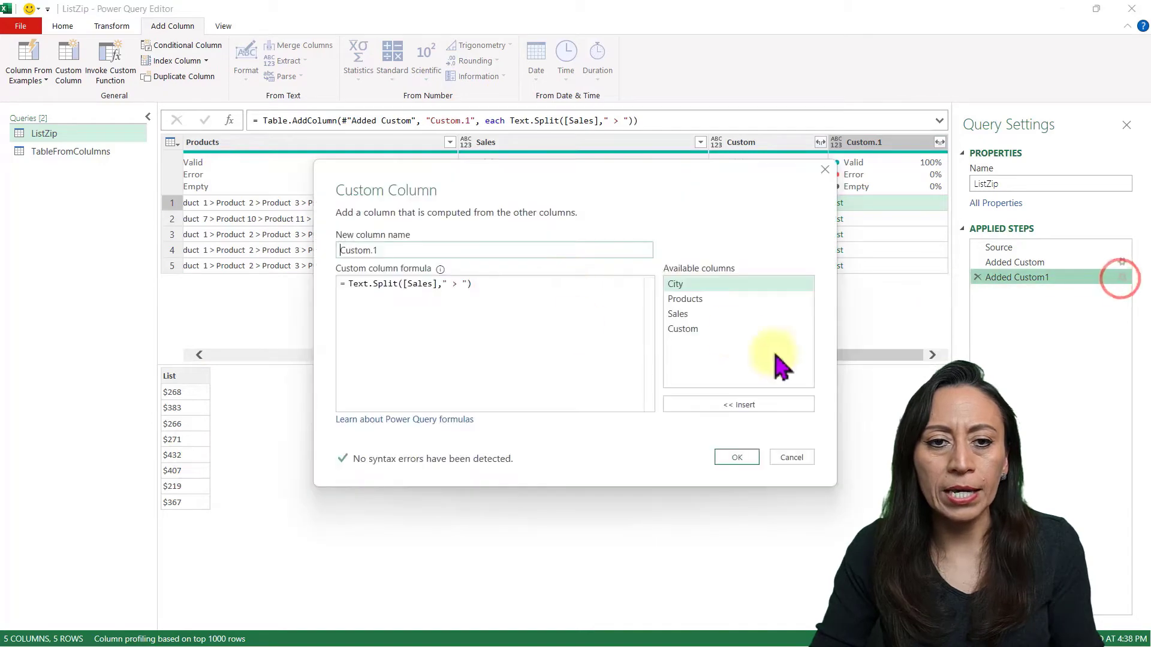
pyautogui.click(534, 290)
pyautogui.hotkey('ctrl', 'a')
pyautogui.hotkey('ctrl', 'c')
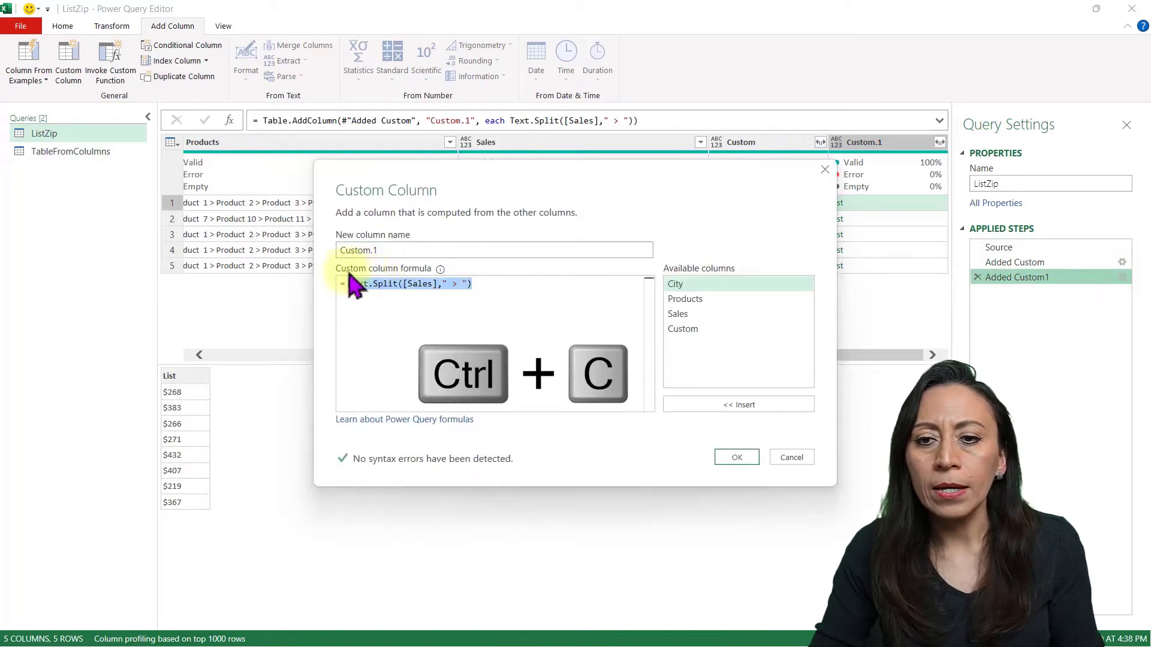
pyautogui.click(791, 458)
# Change the Added Custom formula to List.Zip( { Text.Split([Products]," > "), Text.Split([Sales]," > ") } ), reusing the copied Sales split, and preview Edmonton's list
pyautogui.click(1103, 262)
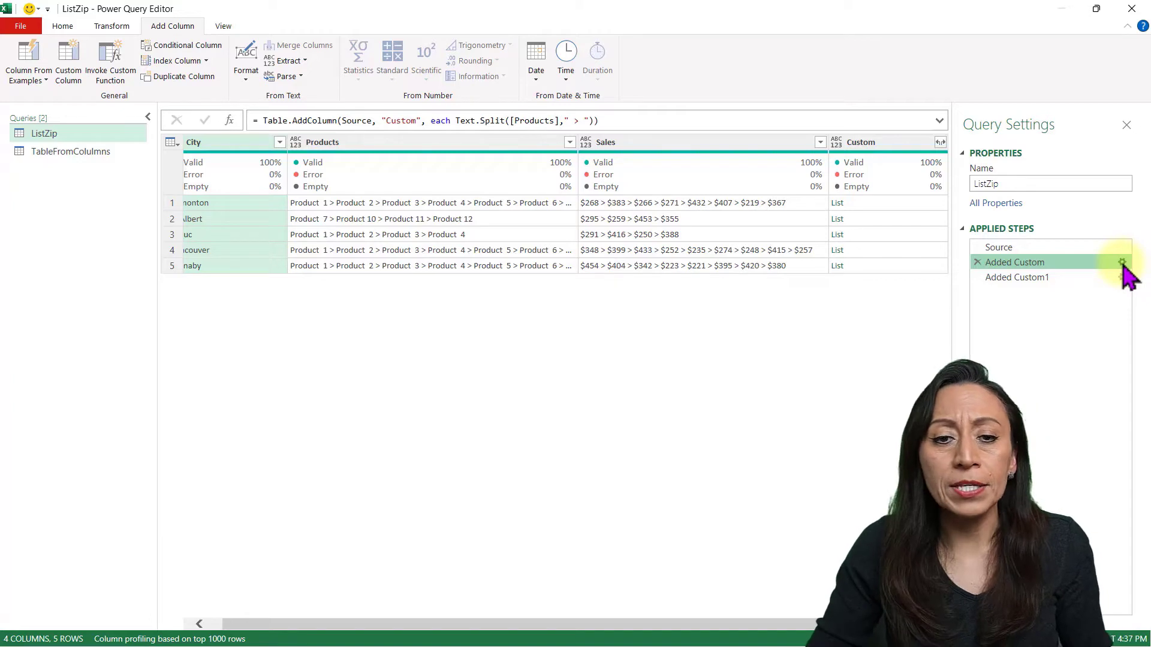
pyautogui.click(1122, 262)
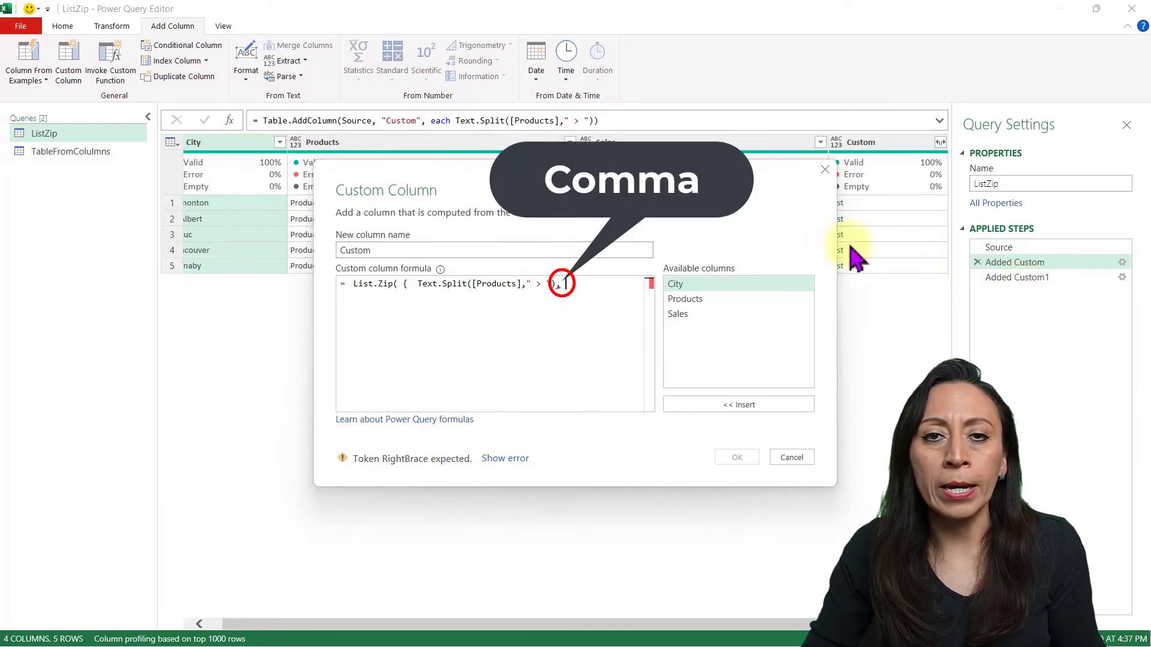
pyautogui.moveTo(683, 173); pyautogui.dragTo(693, 254)
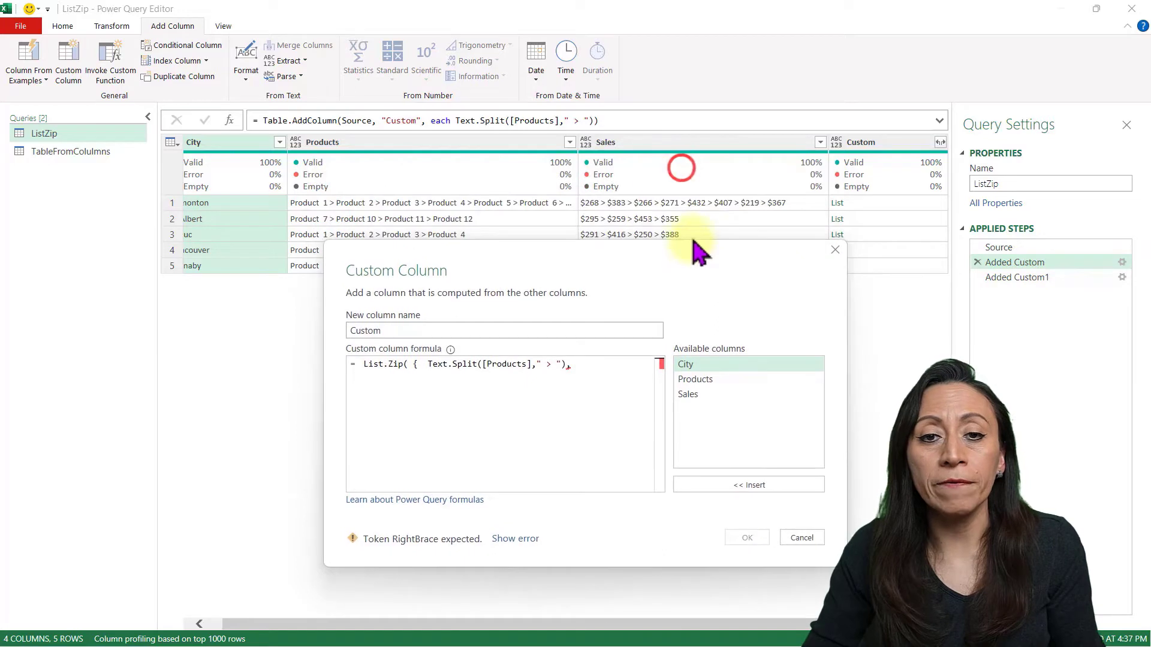
pyautogui.click(495, 371)
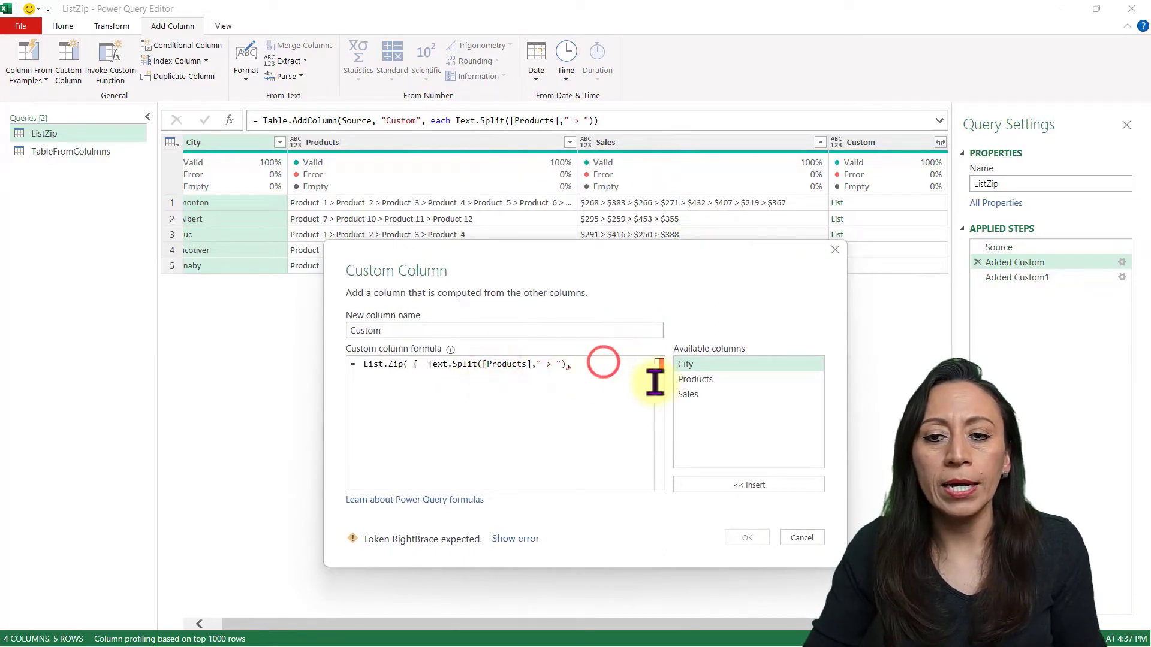
pyautogui.hotkey('ctrl', 'v')
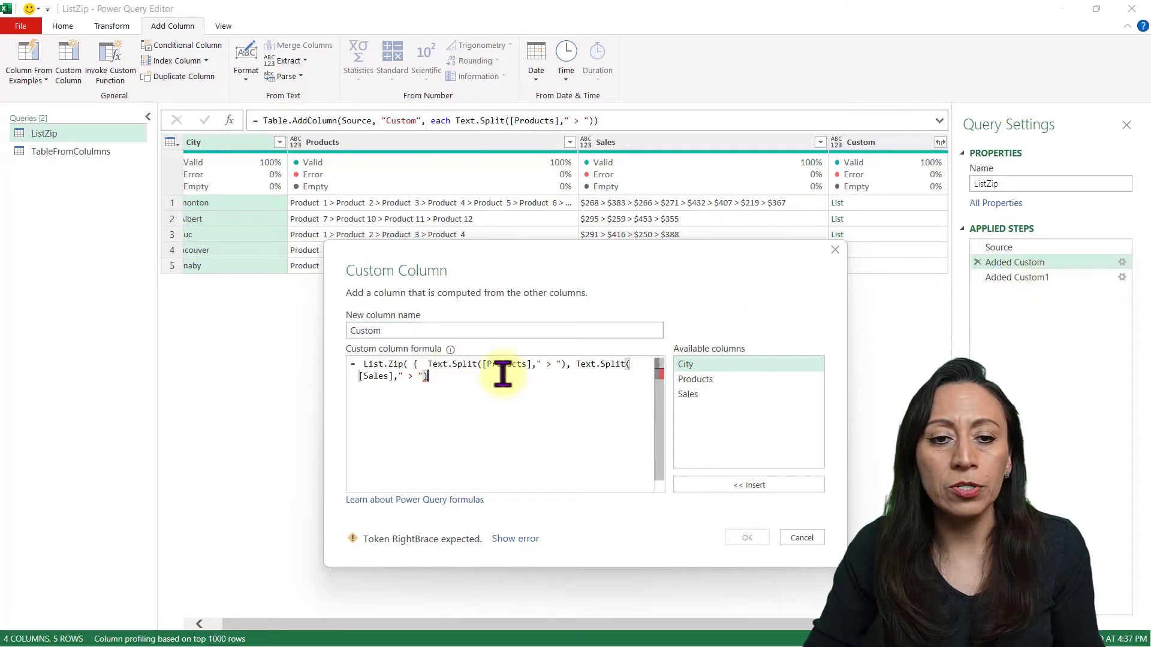
pyautogui.click(384, 375)
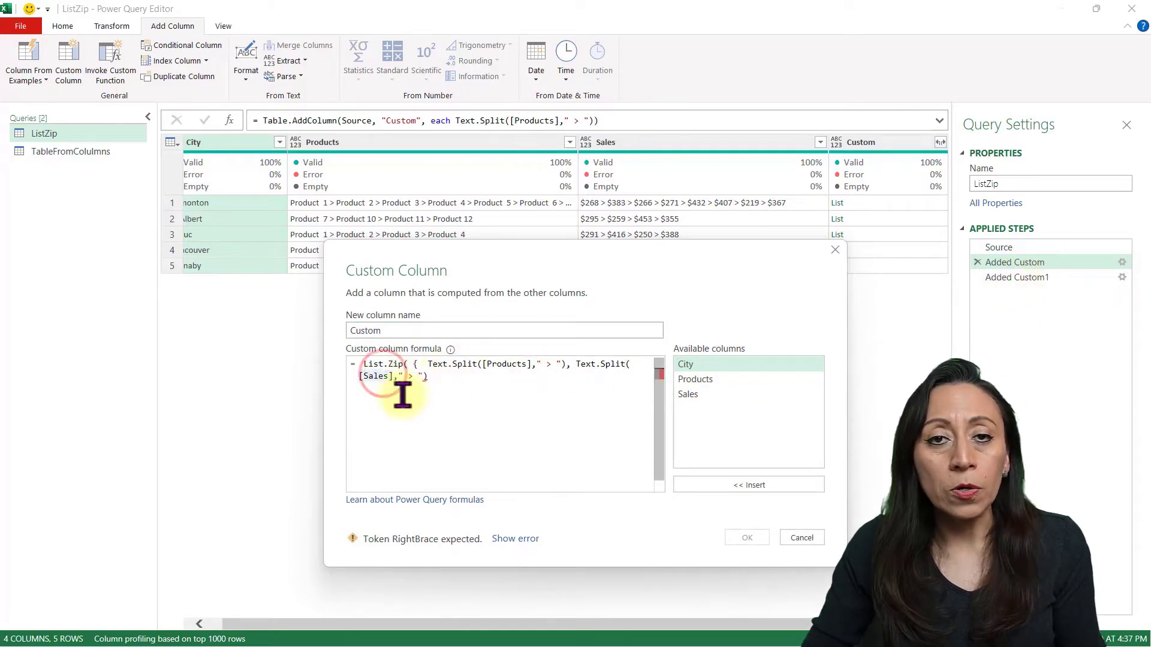
pyautogui.write('}')
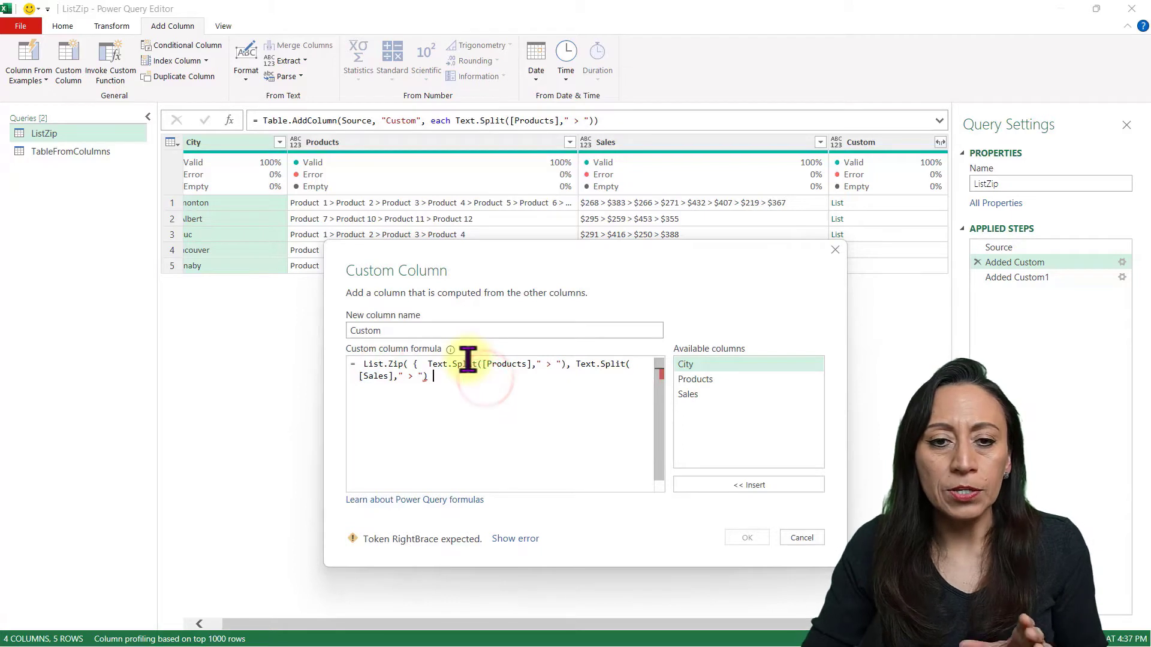
pyautogui.write(' )')
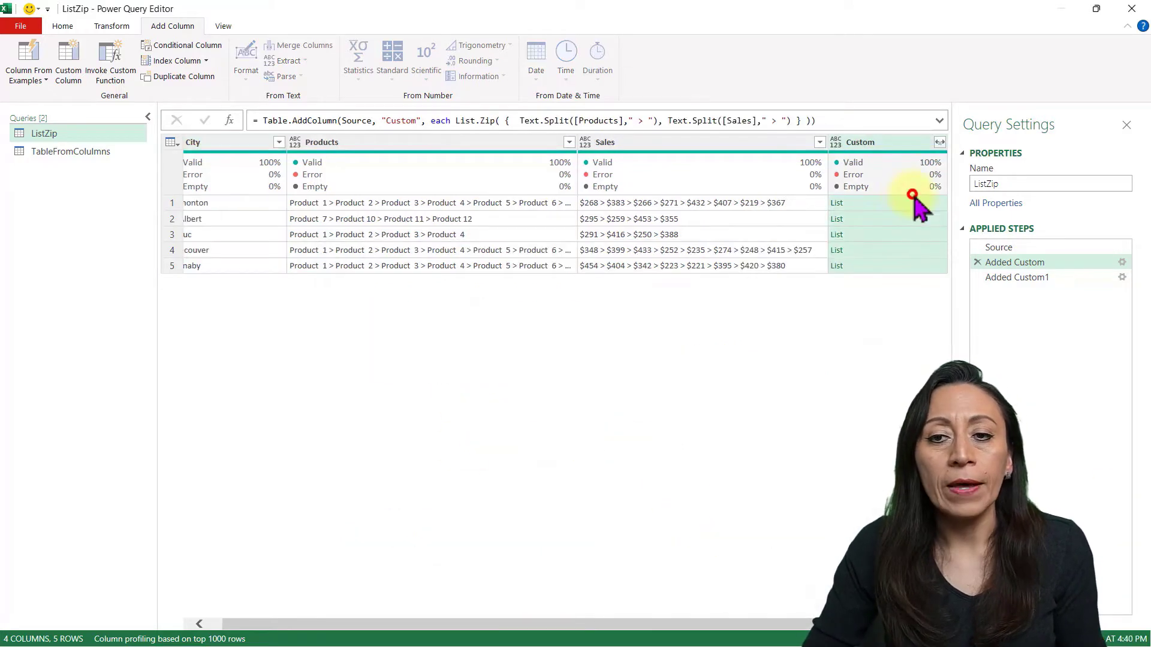
pyautogui.click(908, 204)
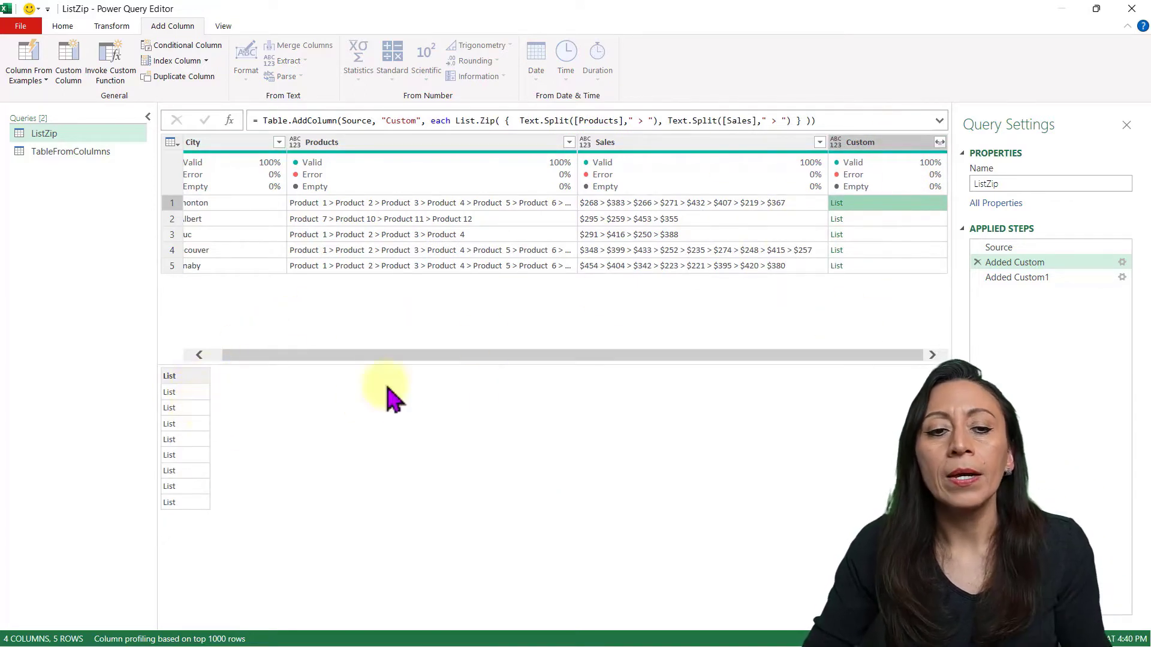
# Delete the Added Custom1 step and rename the Added Custom step MyListZip
pyautogui.click(978, 277)
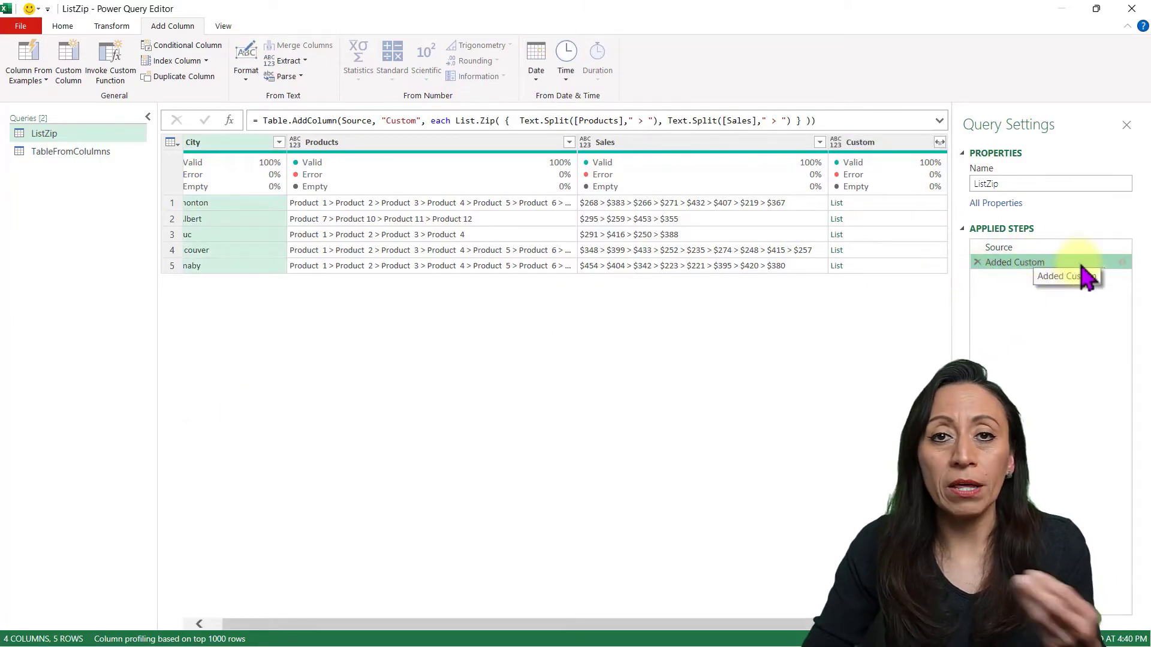
pyautogui.click(1046, 263)
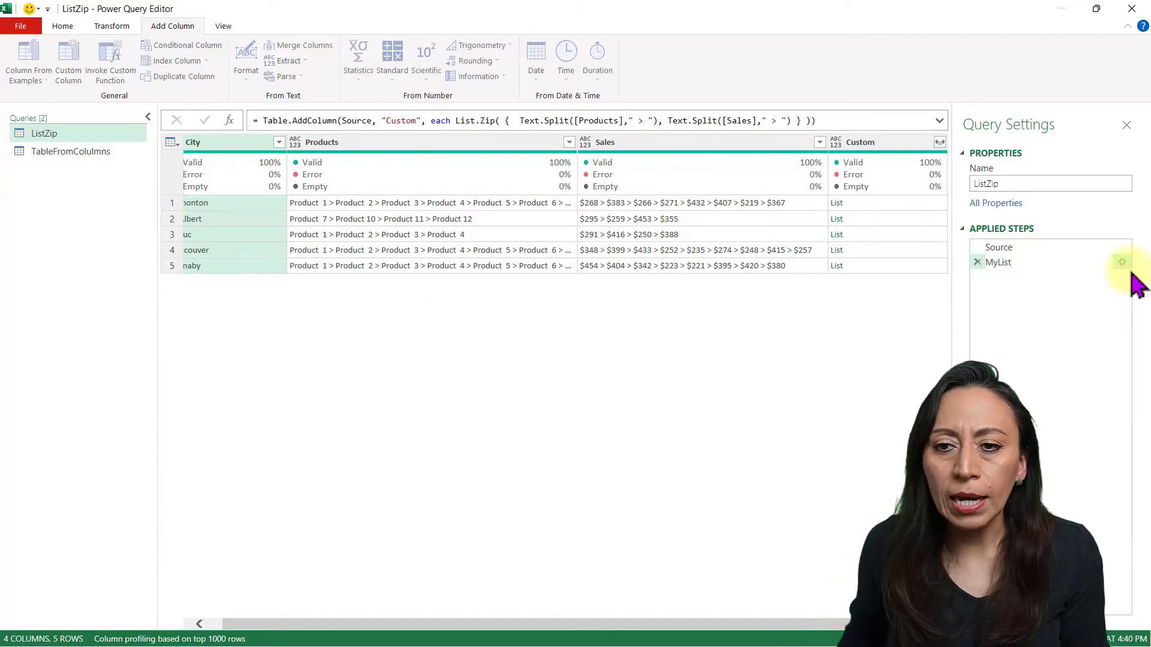
pyautogui.press('Return')
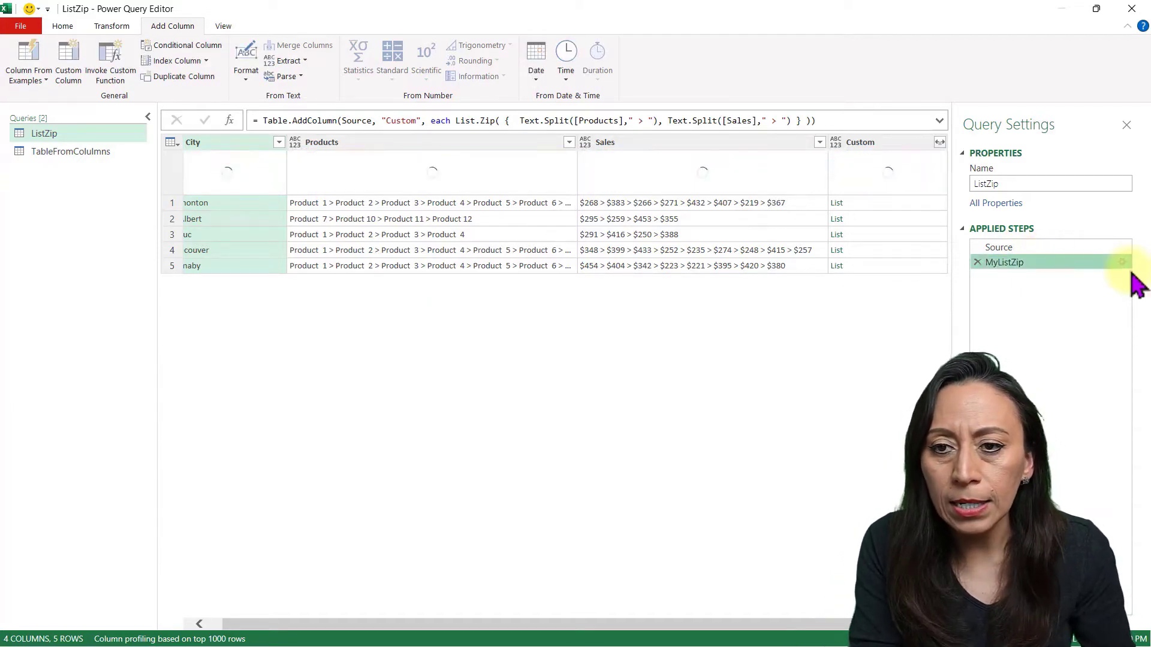
# Expand the lists in the Custom column to new rows and preview the inner list in the third row
pyautogui.click(924, 203)
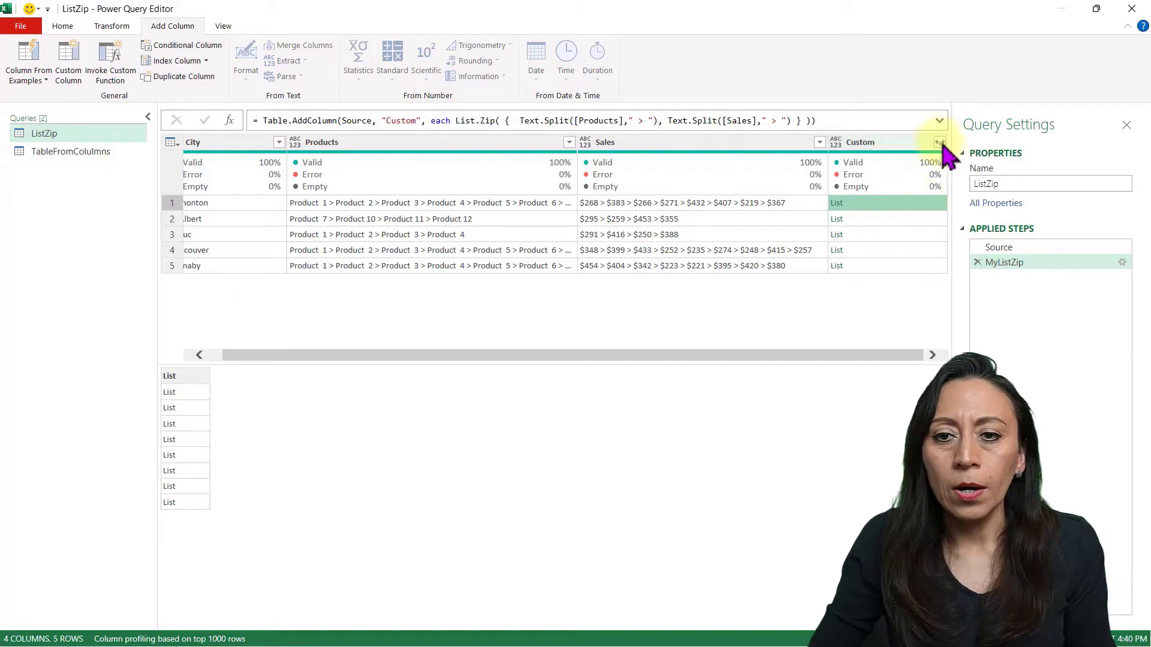
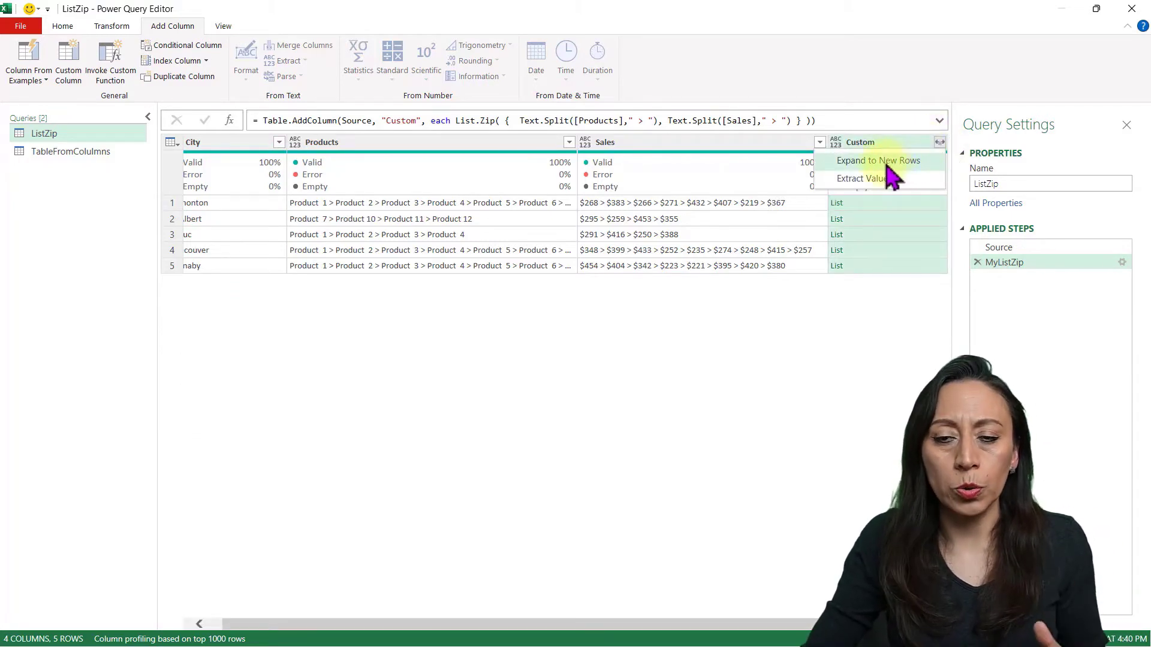
pyautogui.click(889, 170)
pyautogui.click(218, 396)
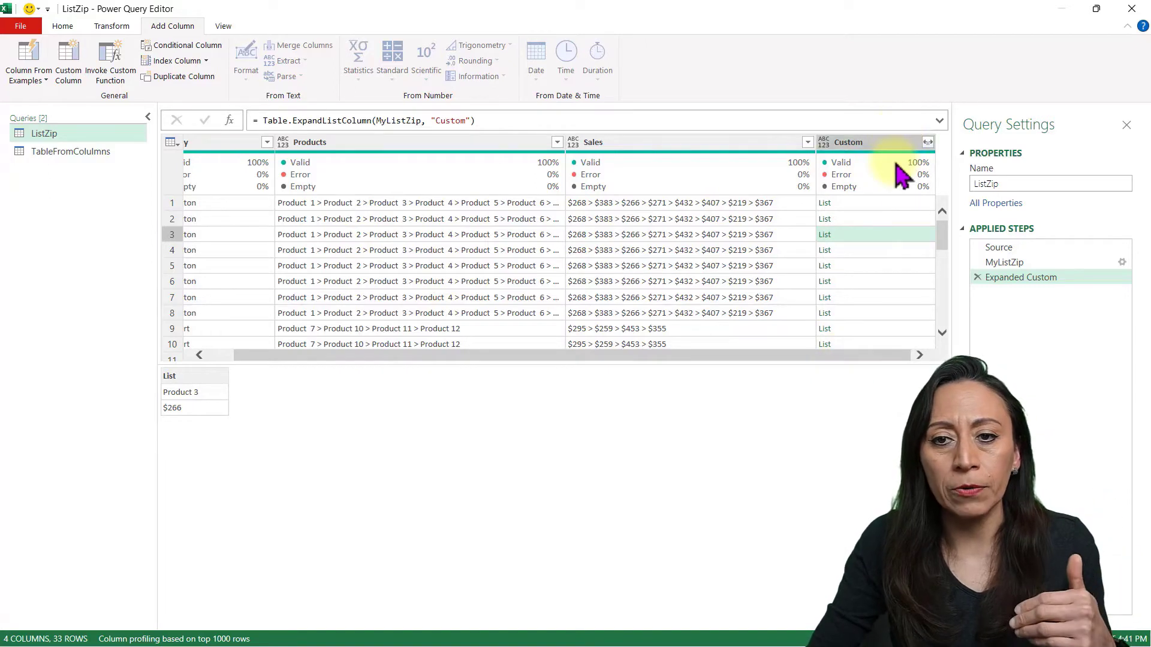
# Extract the values from the Custom column's lists, concatenating them with the custom delimiter |
pyautogui.moveTo(902, 175)
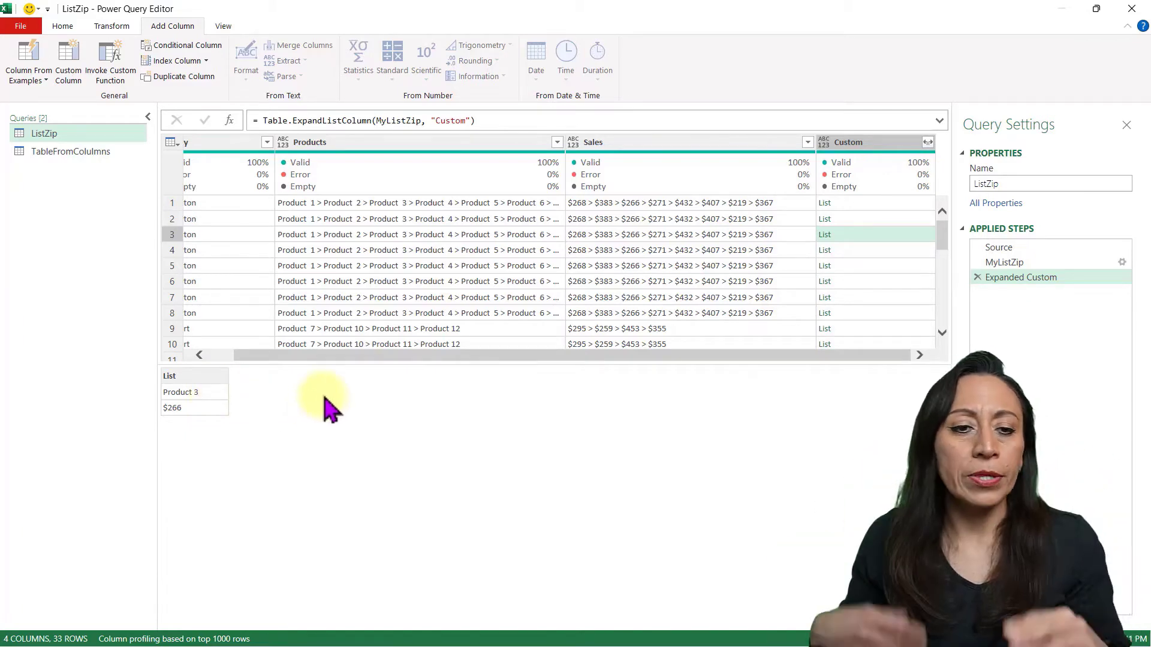
pyautogui.click(927, 142)
pyautogui.click(893, 177)
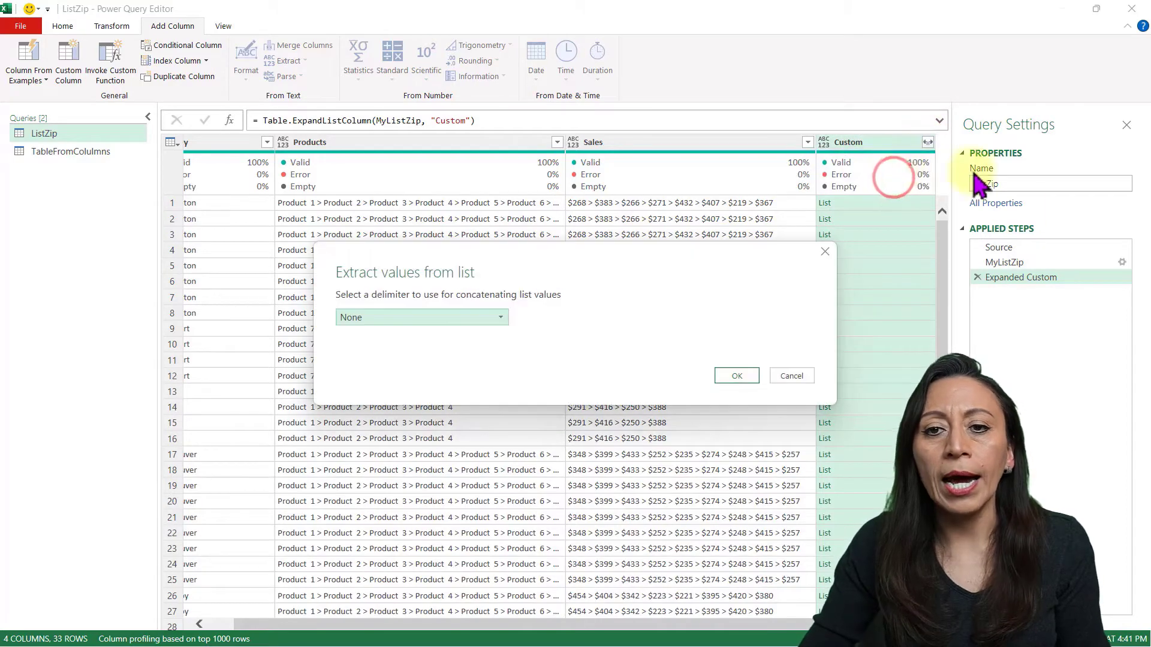
pyautogui.click(501, 318)
pyautogui.click(455, 434)
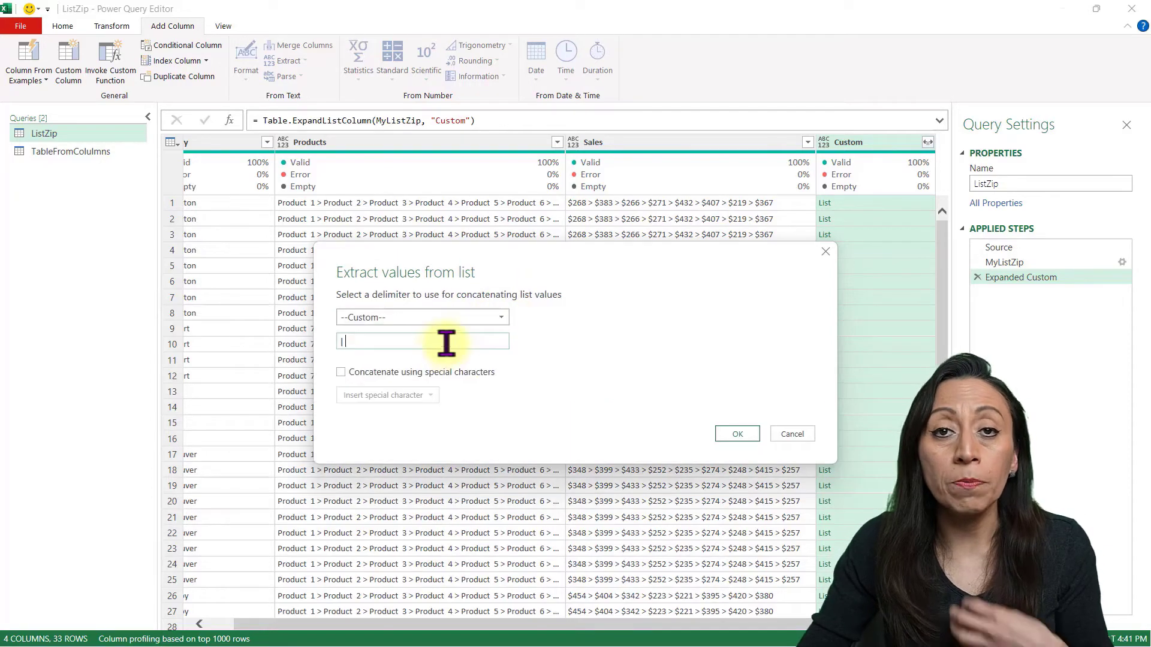
pyautogui.write('|')
pyautogui.click(737, 434)
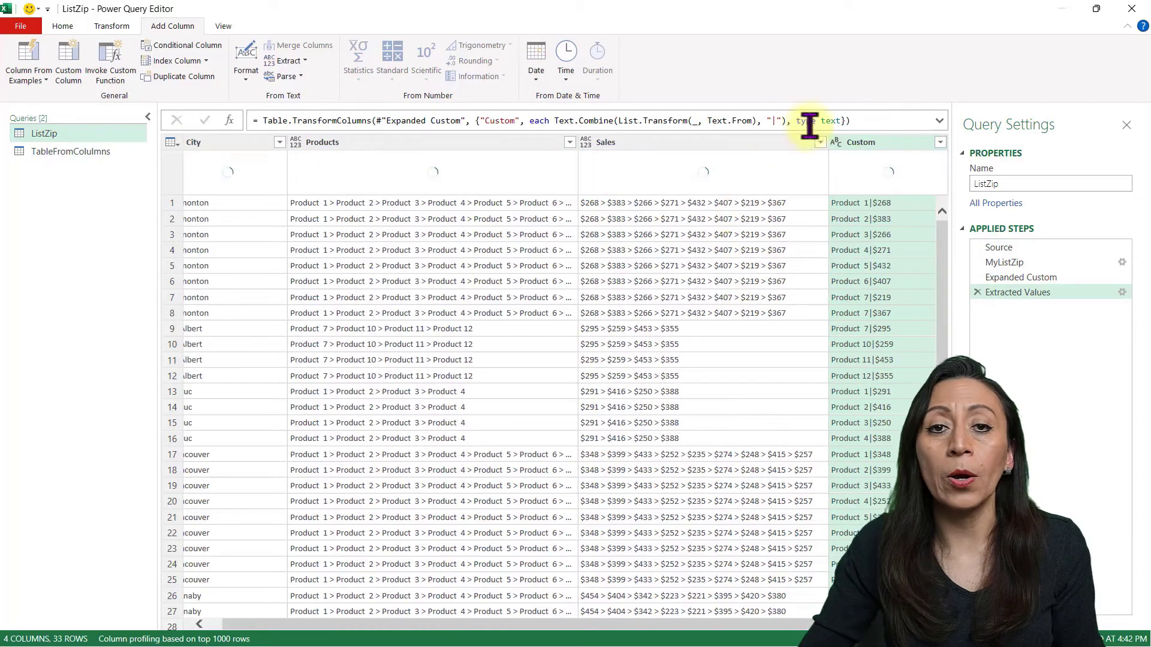
# Check the combined product and sales values in the first four rows of the Custom column
pyautogui.click(871, 203)
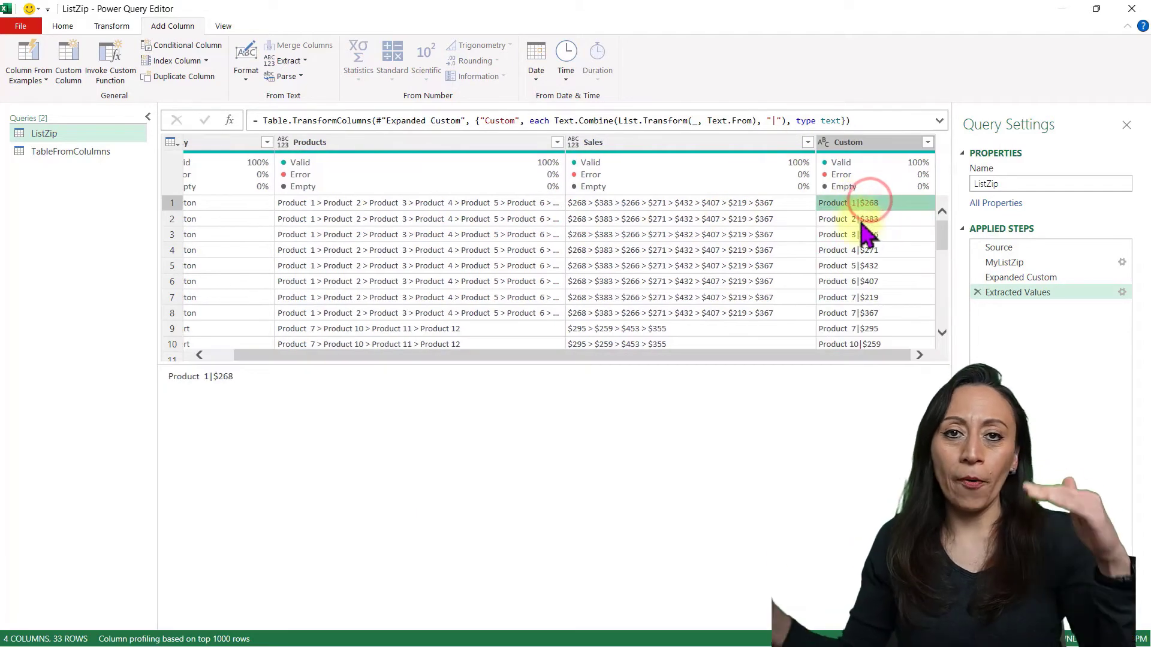
pyautogui.click(858, 218)
pyautogui.click(858, 235)
pyautogui.click(860, 250)
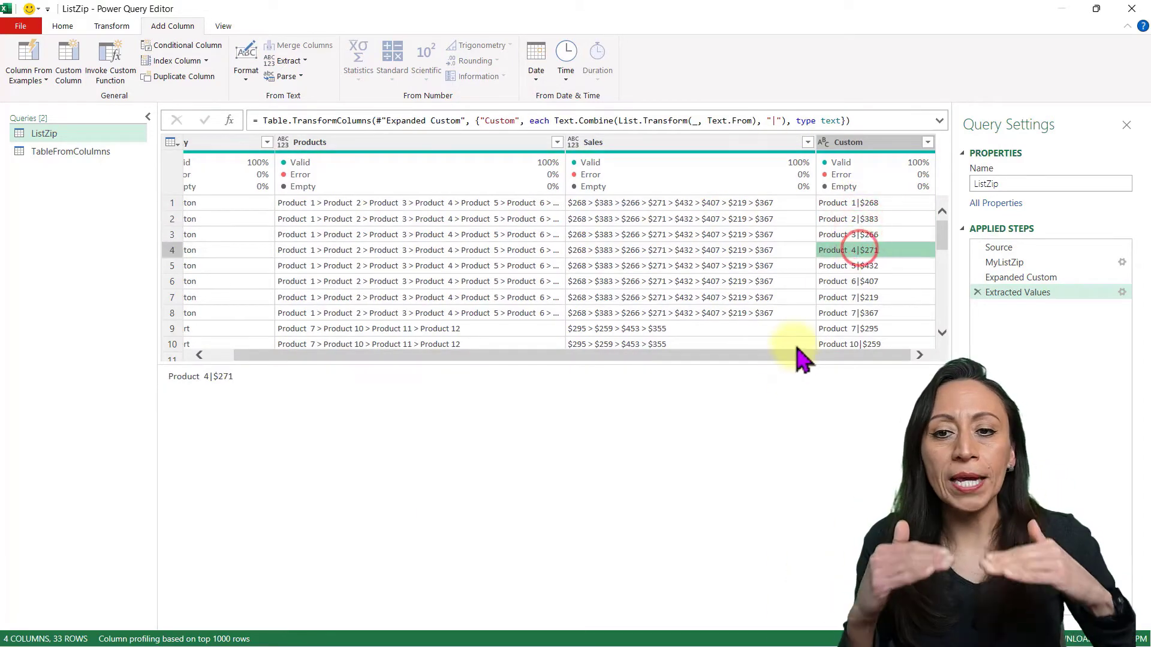
# Remove the Products and Sales columns from the ListZip query
pyautogui.moveTo(792, 355); pyautogui.dragTo(699, 373)
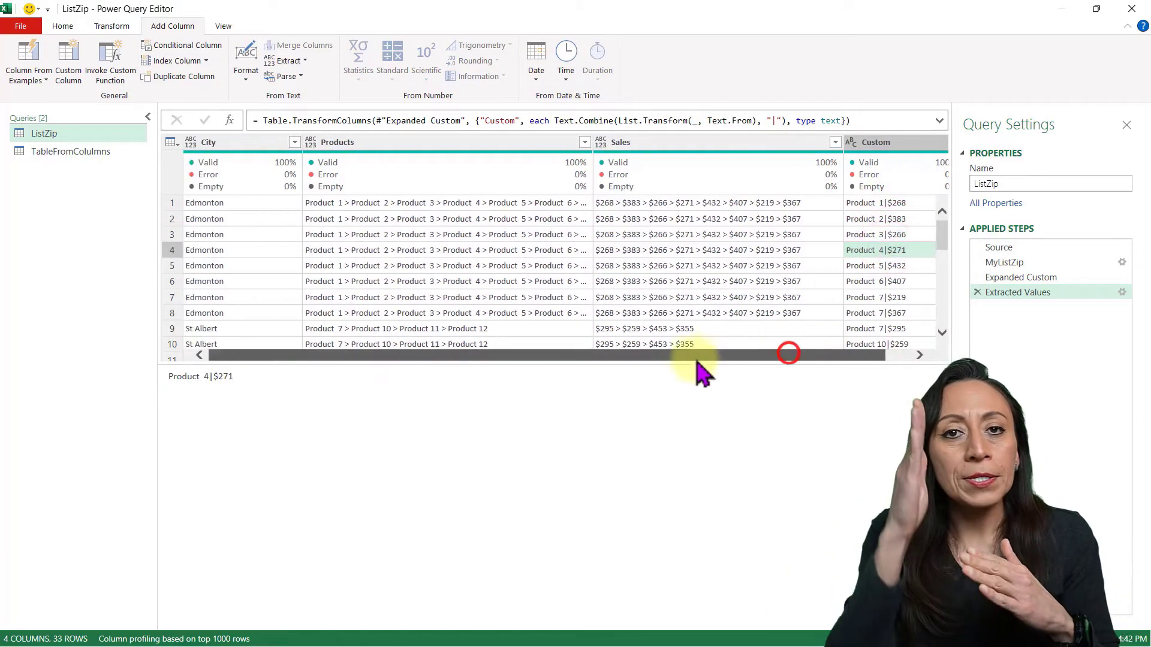
pyautogui.click(511, 142)
pyautogui.keyDown('ctrl'); pyautogui.click(659, 142); pyautogui.keyUp('ctrl')
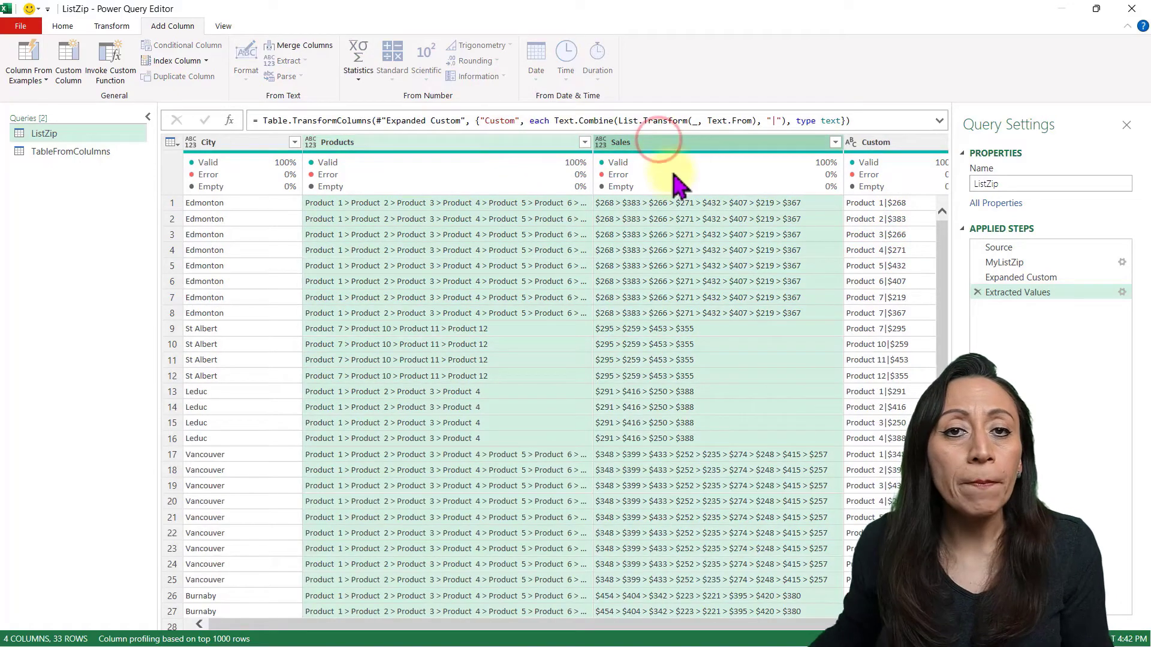
pyautogui.press('Delete')
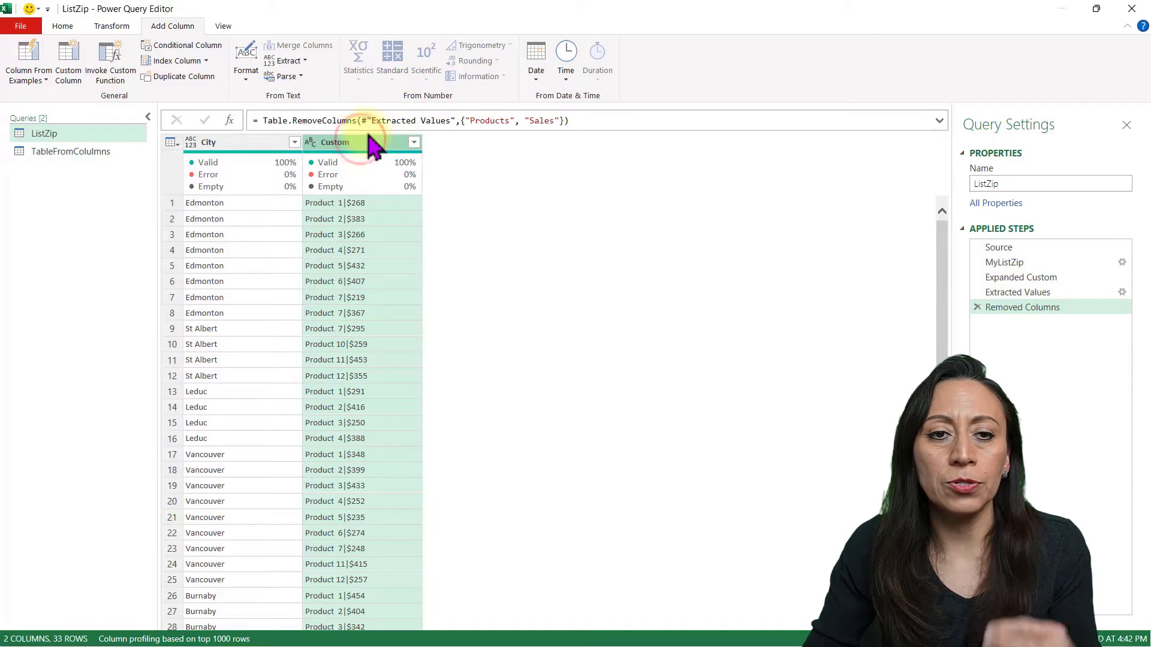
# Split the Custom column by the custom delimiter | at each occurrence of the delimiter
pyautogui.rightClick(356, 148)
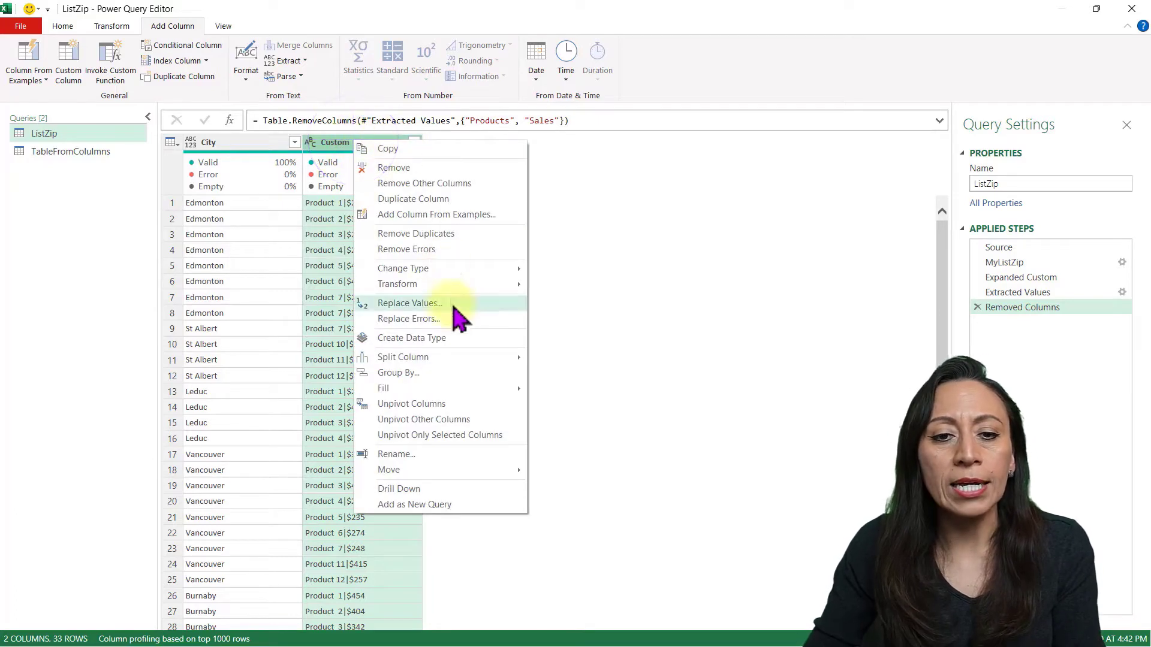
pyautogui.moveTo(468, 367)
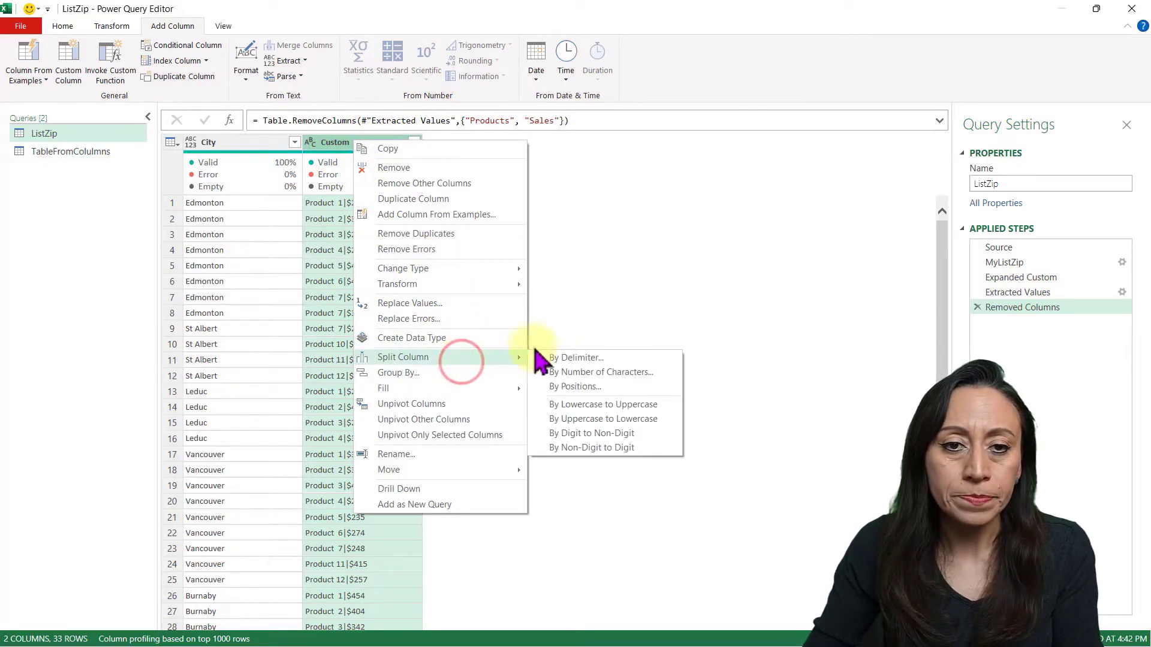
pyautogui.click(565, 357)
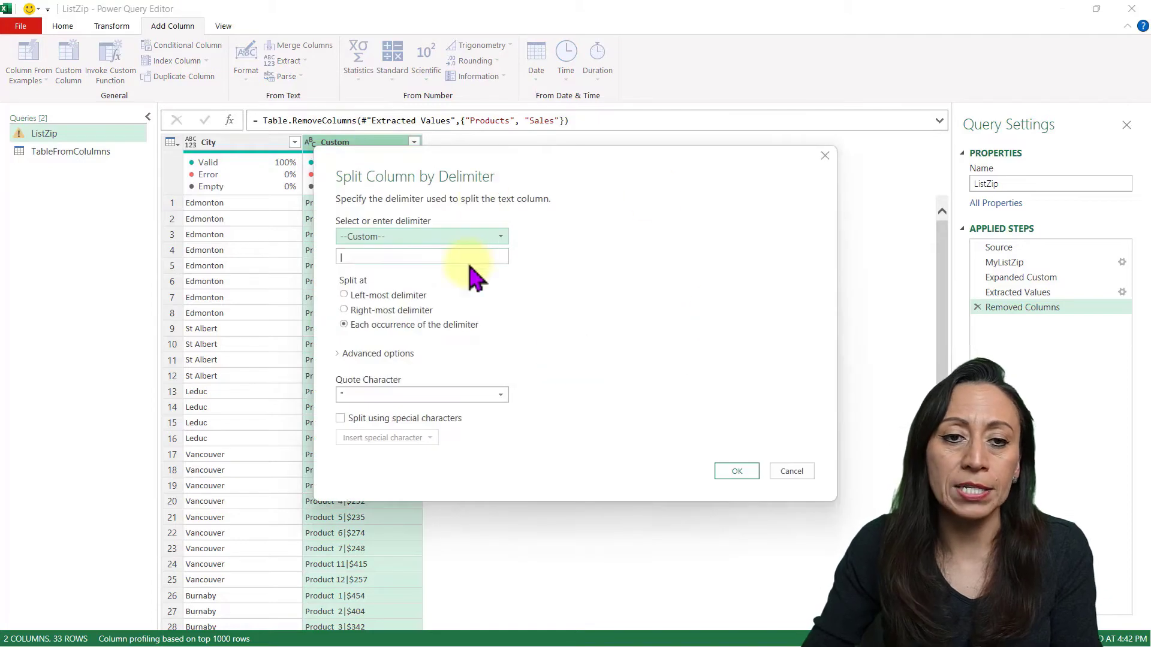
pyautogui.click(451, 256)
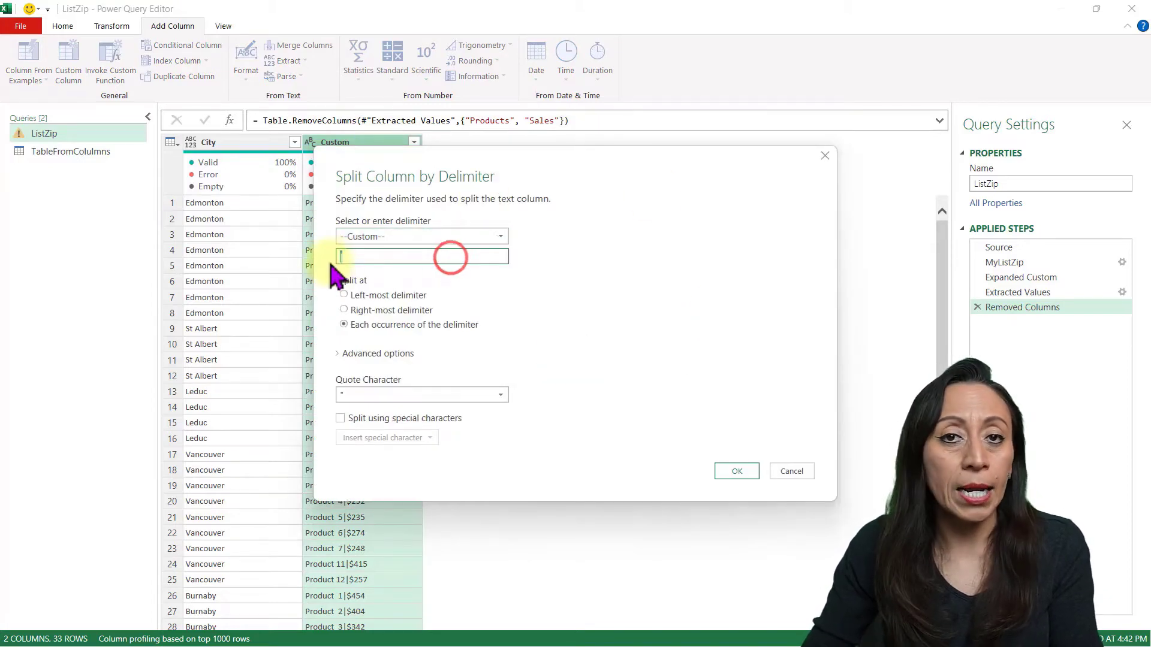
pyautogui.click(363, 259)
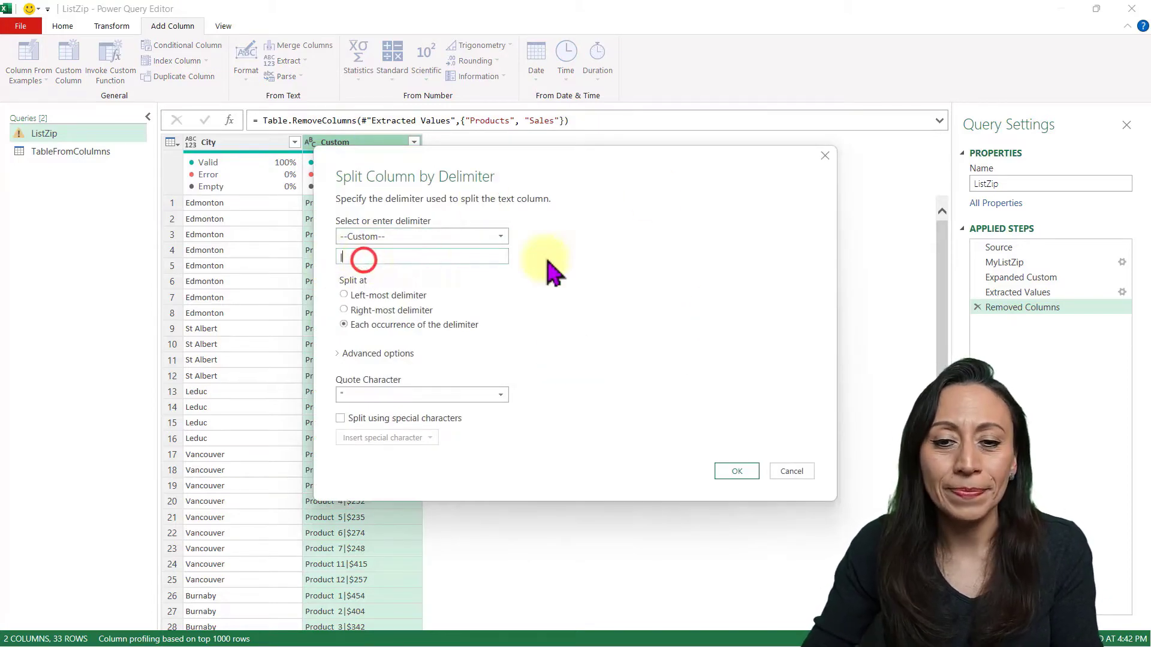
pyautogui.click(744, 471)
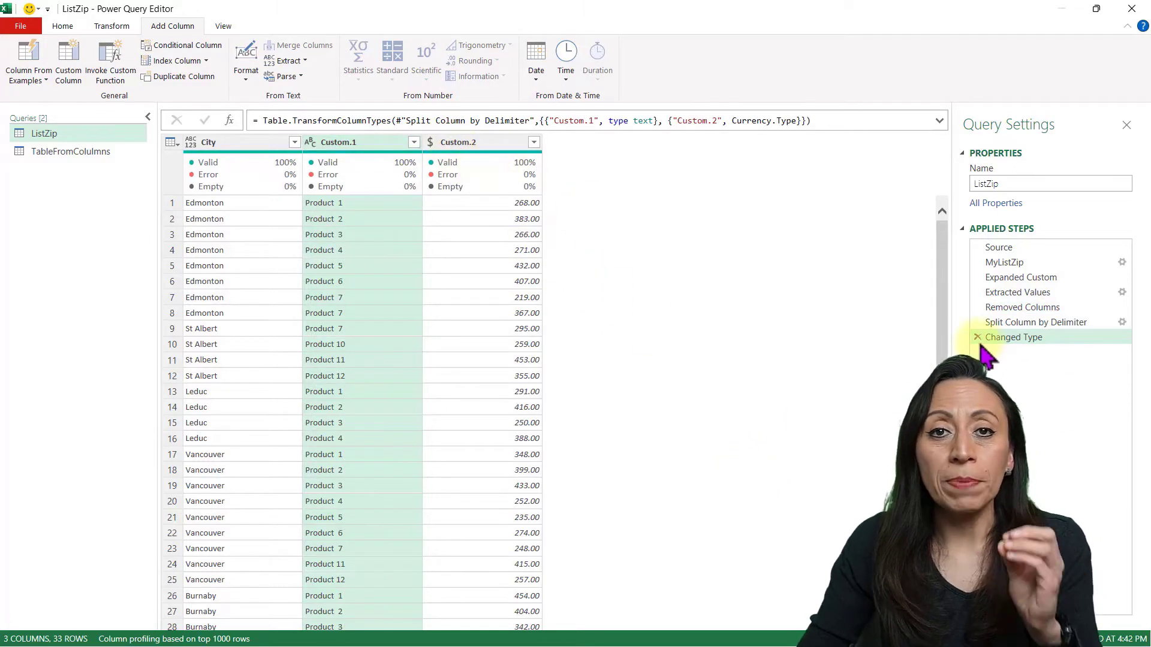
# Delete the Changed Type step and name the split columns Product and Sales Amount in the Split Column by Delimiter formula
pyautogui.click(508, 204)
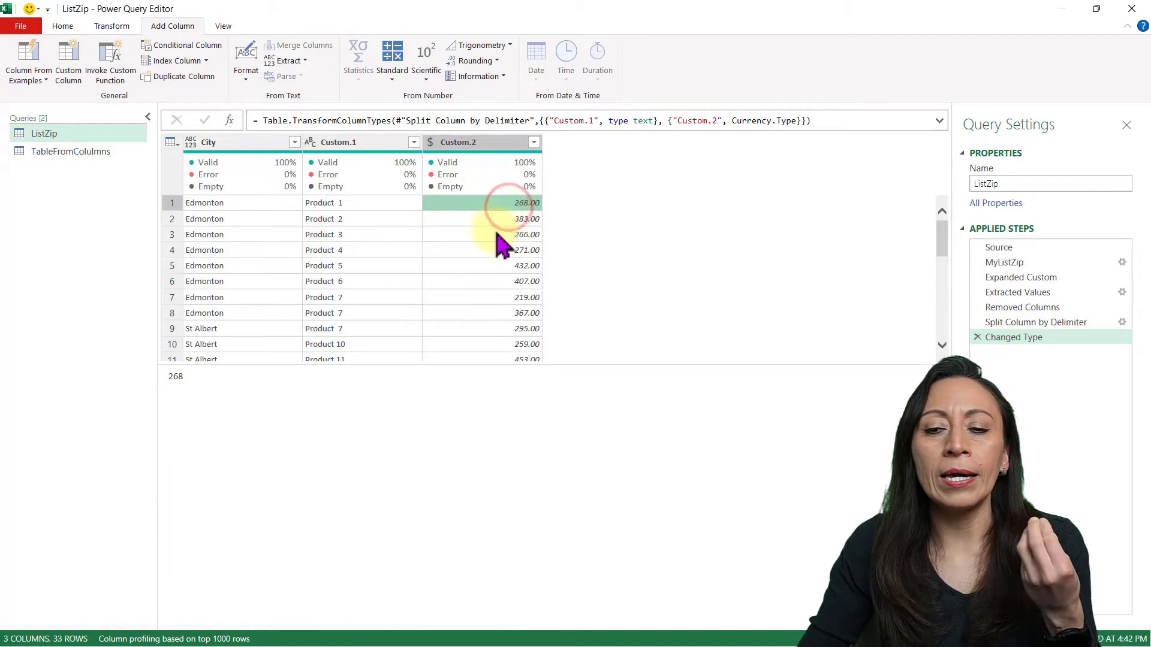
pyautogui.click(977, 337)
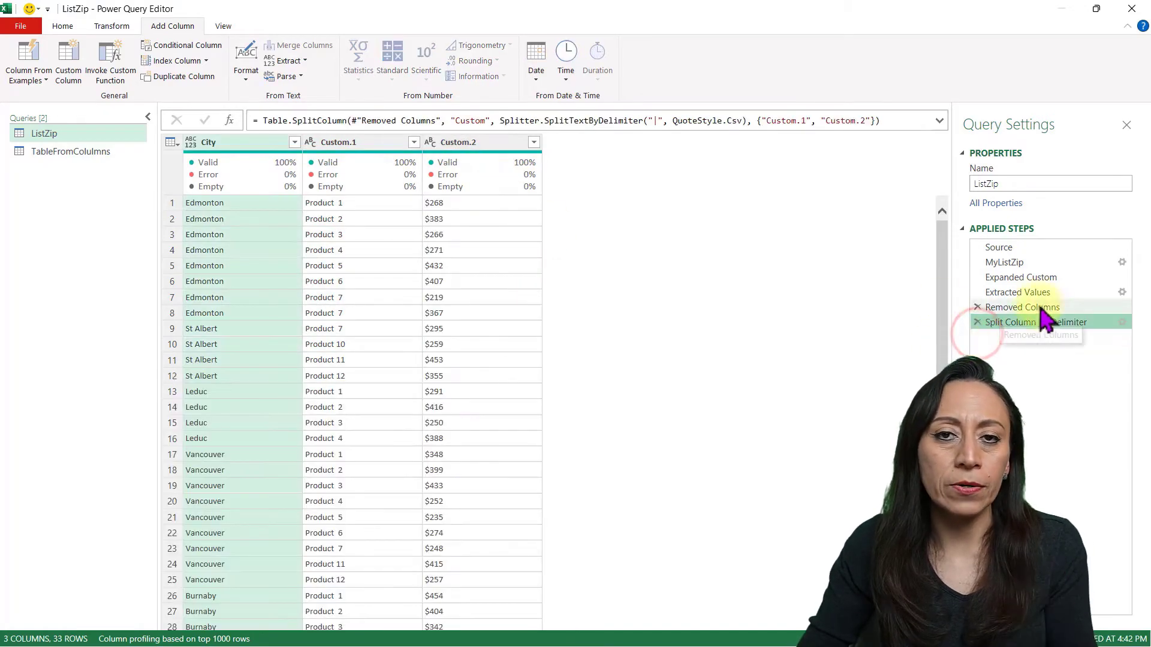
pyautogui.click(381, 142)
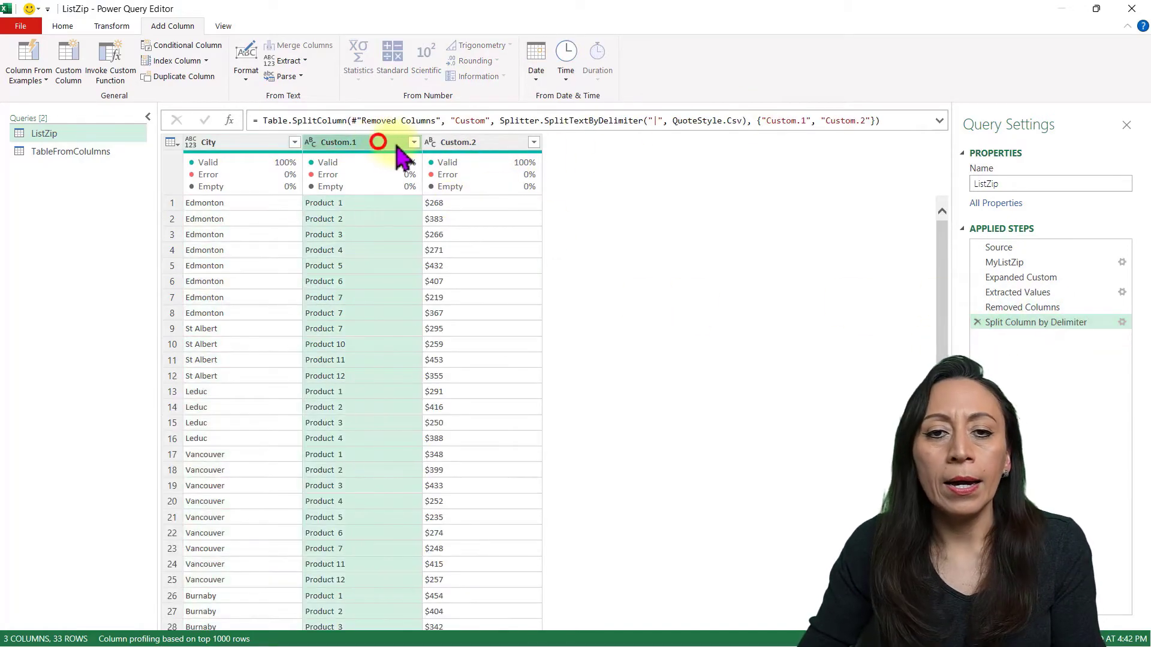
pyautogui.click(468, 142)
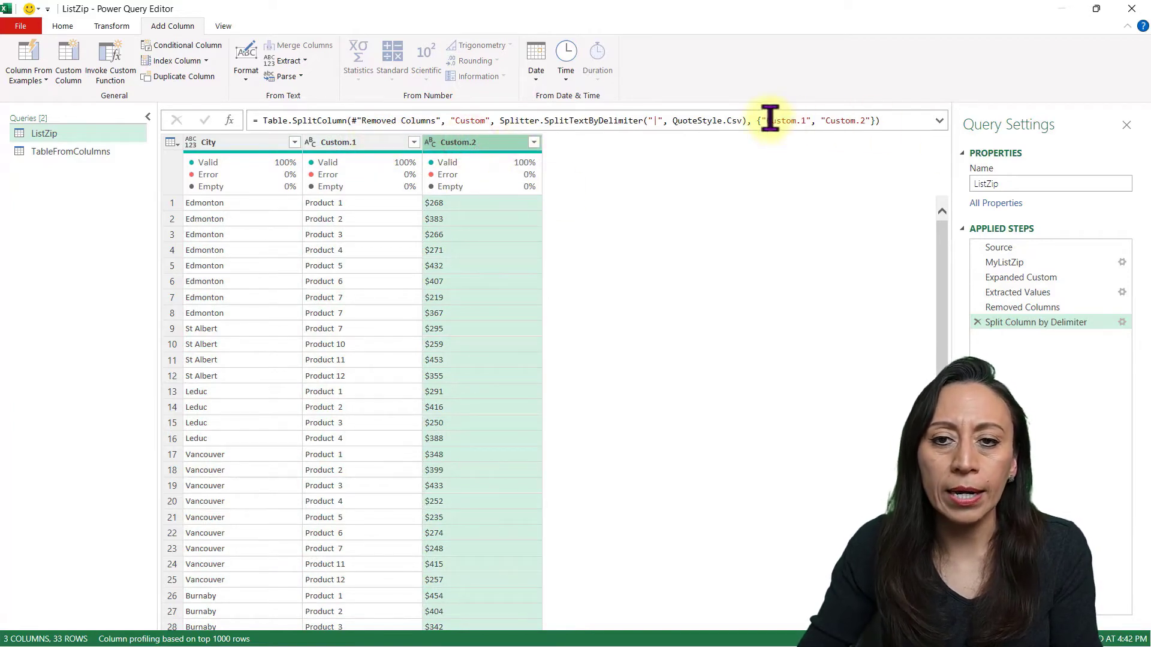
pyautogui.click(939, 120)
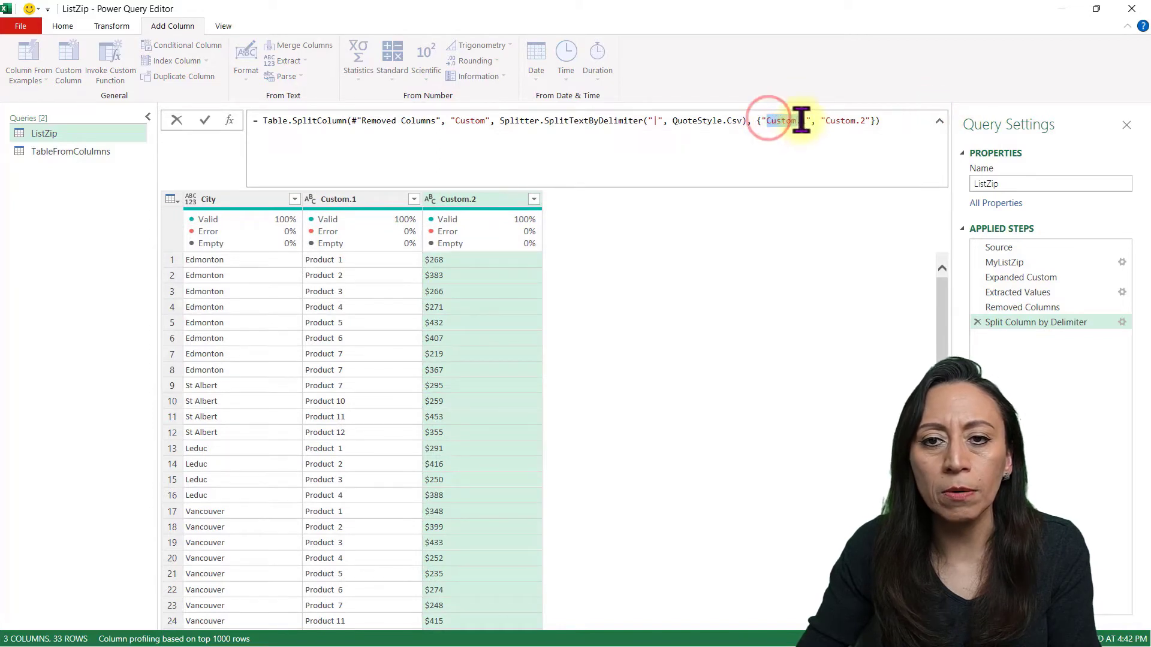
pyautogui.moveTo(801, 118); pyautogui.dragTo(806, 119)
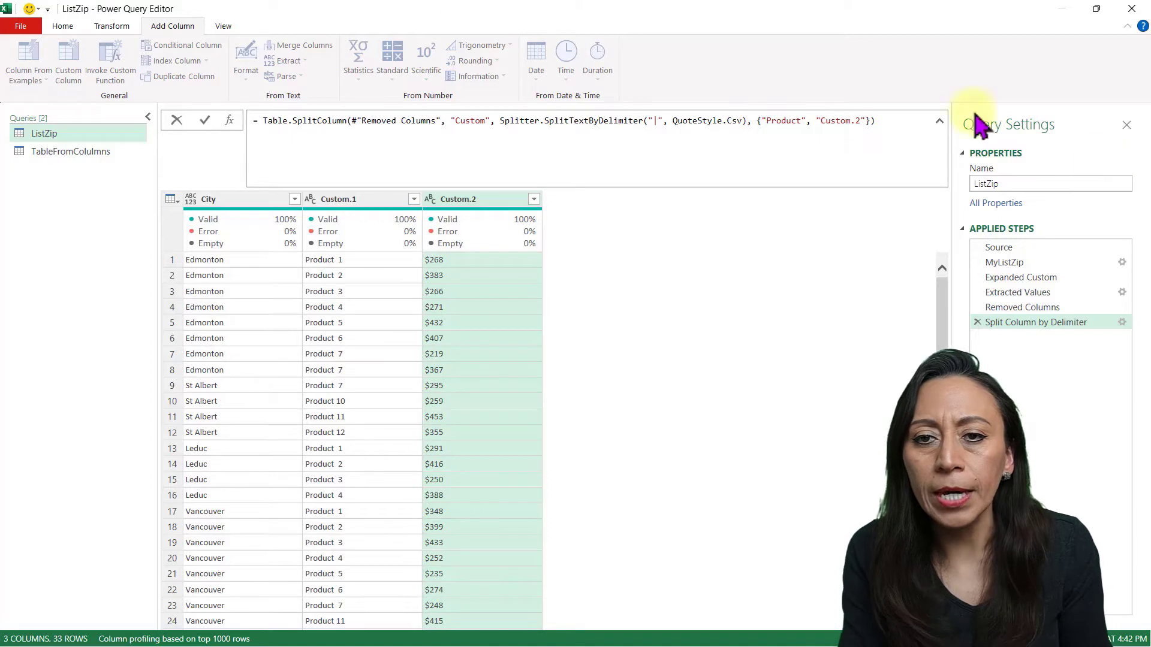
pyautogui.moveTo(825, 120); pyautogui.dragTo(861, 121)
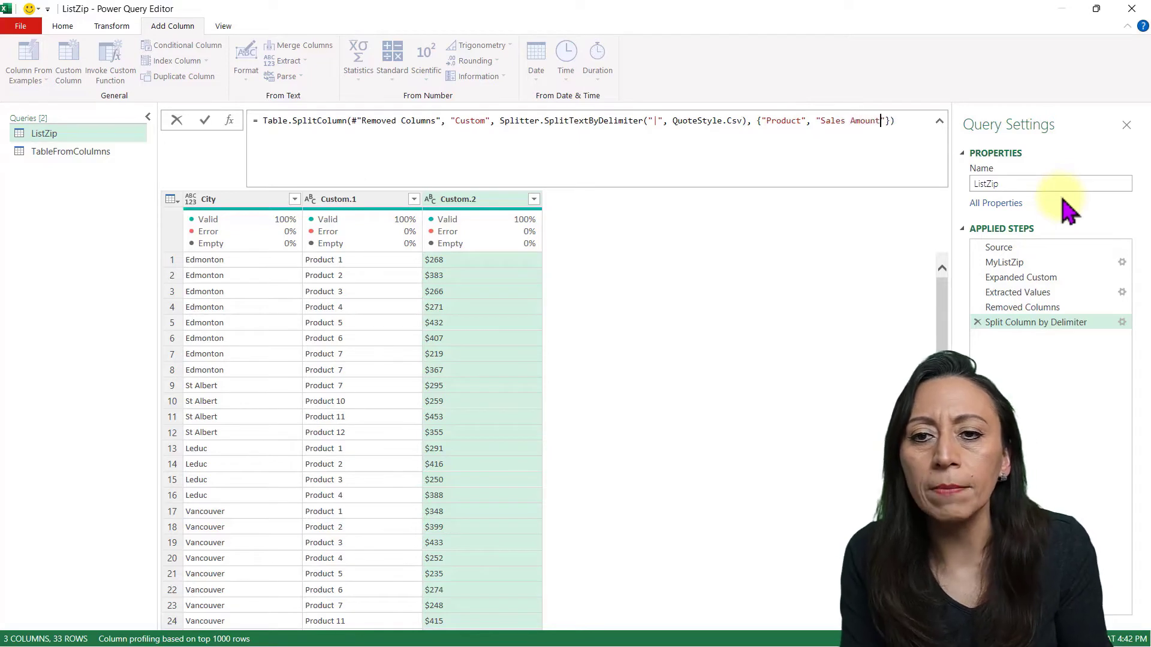
pyautogui.press('Return')
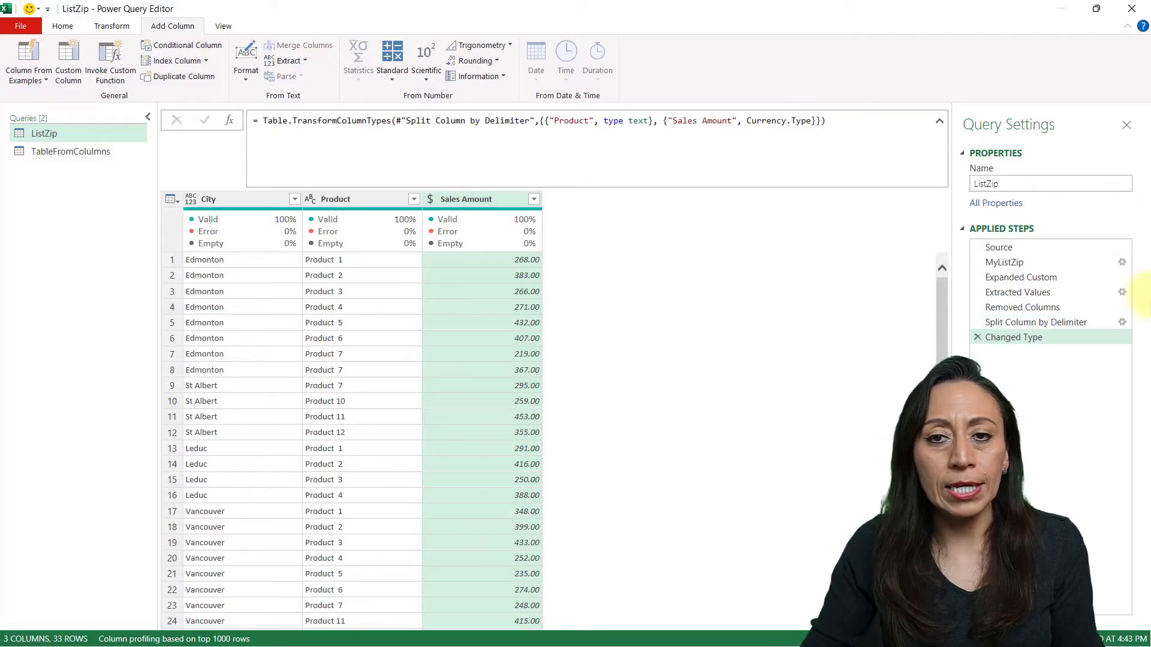
# Review the new column names in the split step's formula and headers, and compare the result with the Changed Type step
pyautogui.click(1043, 323)
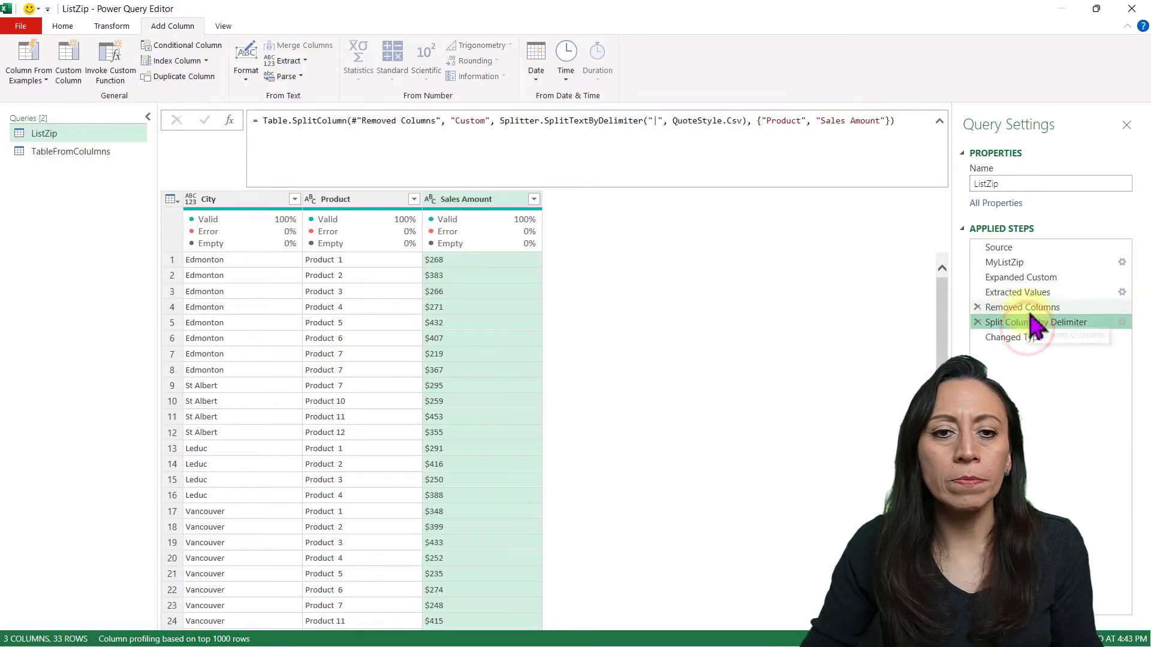
pyautogui.click(784, 120)
pyautogui.click(847, 121)
pyautogui.click(354, 199)
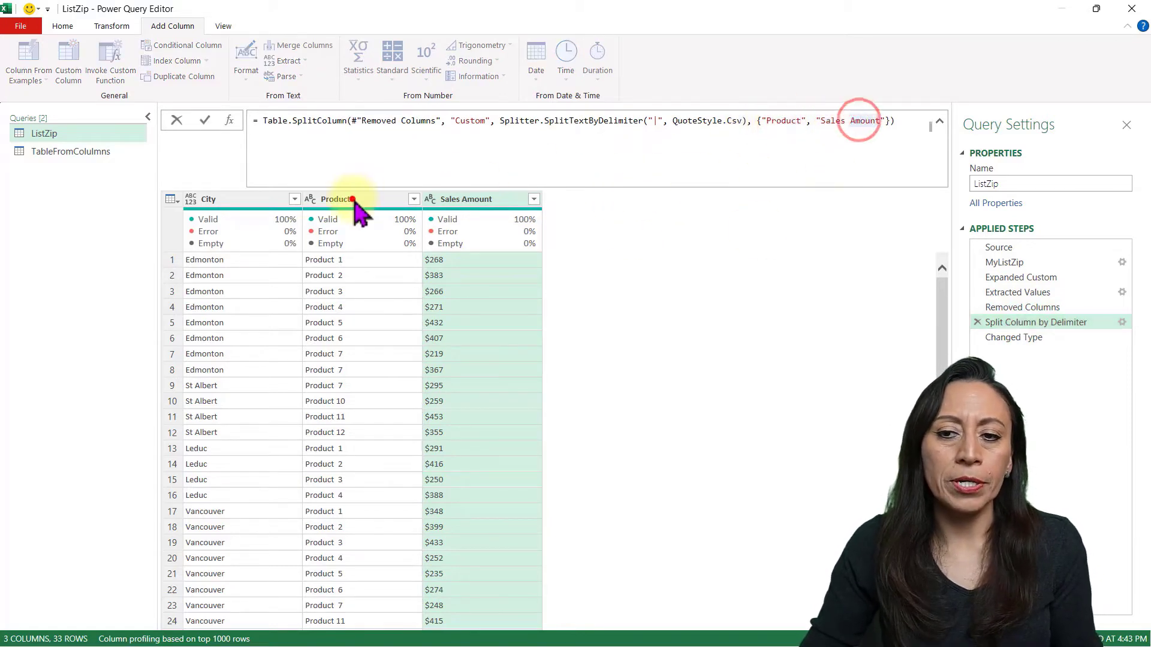
pyautogui.click(467, 199)
pyautogui.click(1048, 342)
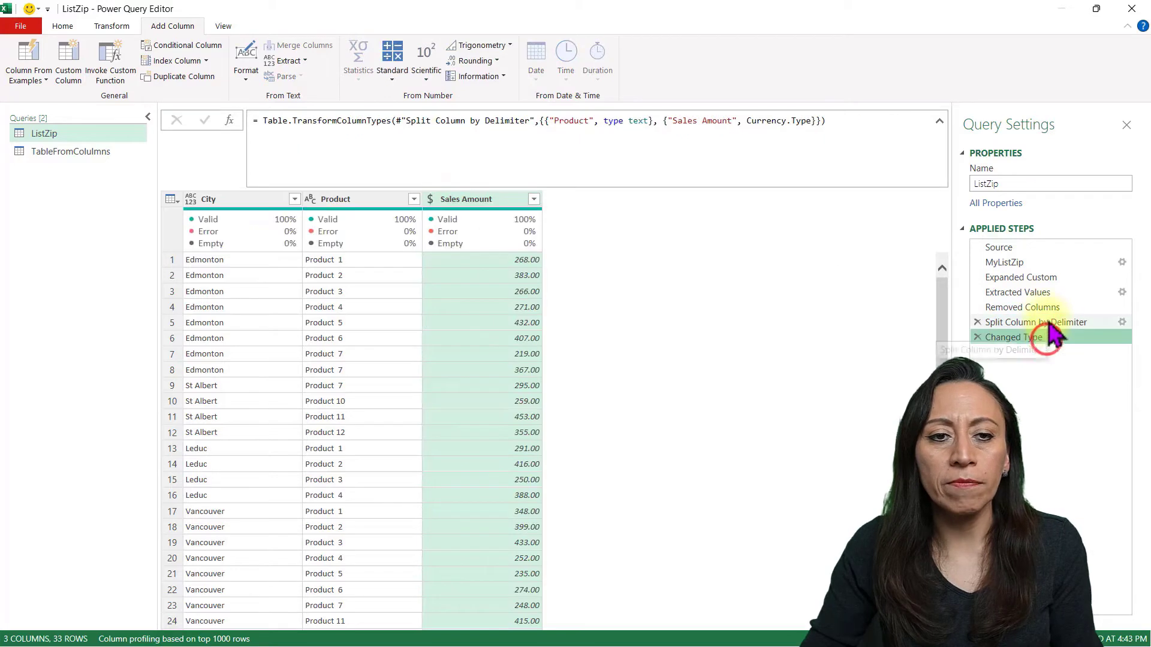
# Delete the Changed Type step and detect the data types of the City, Product and Sales Amount columns together
pyautogui.click(430, 202)
pyautogui.click(486, 284)
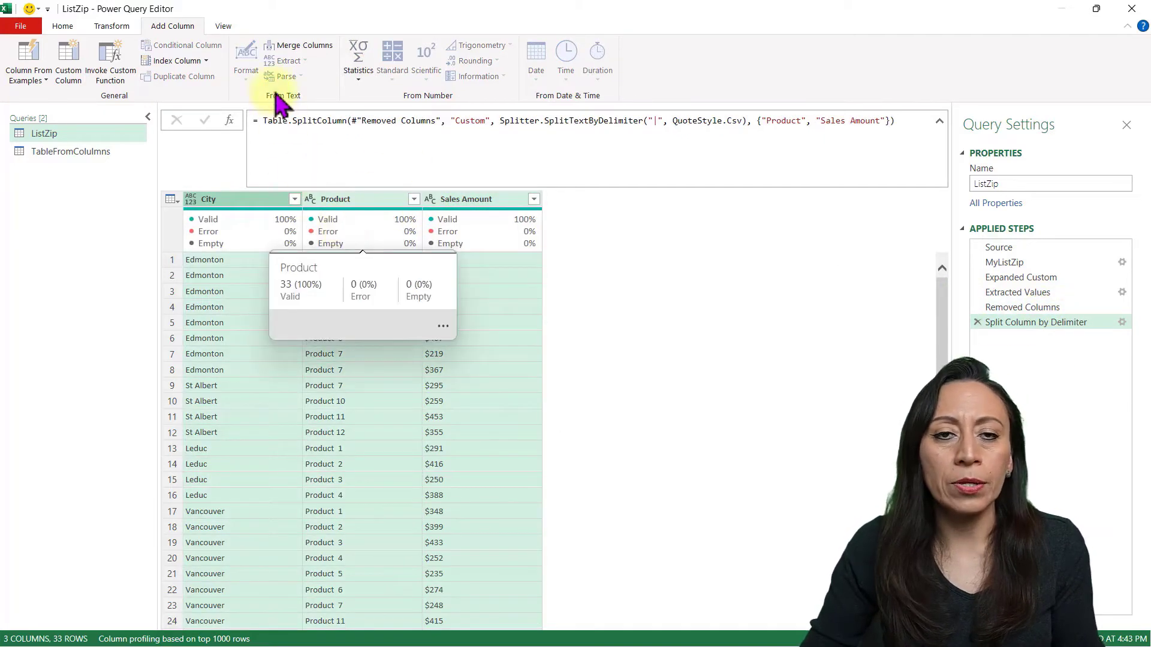
pyautogui.click(71, 26)
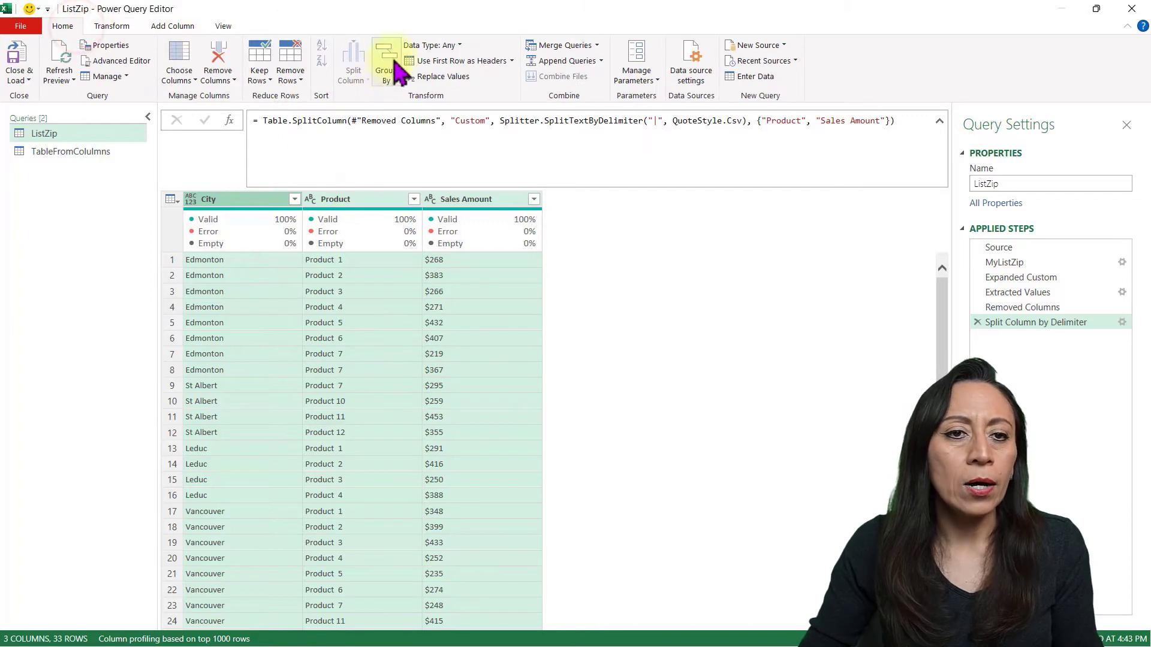
pyautogui.click(120, 25)
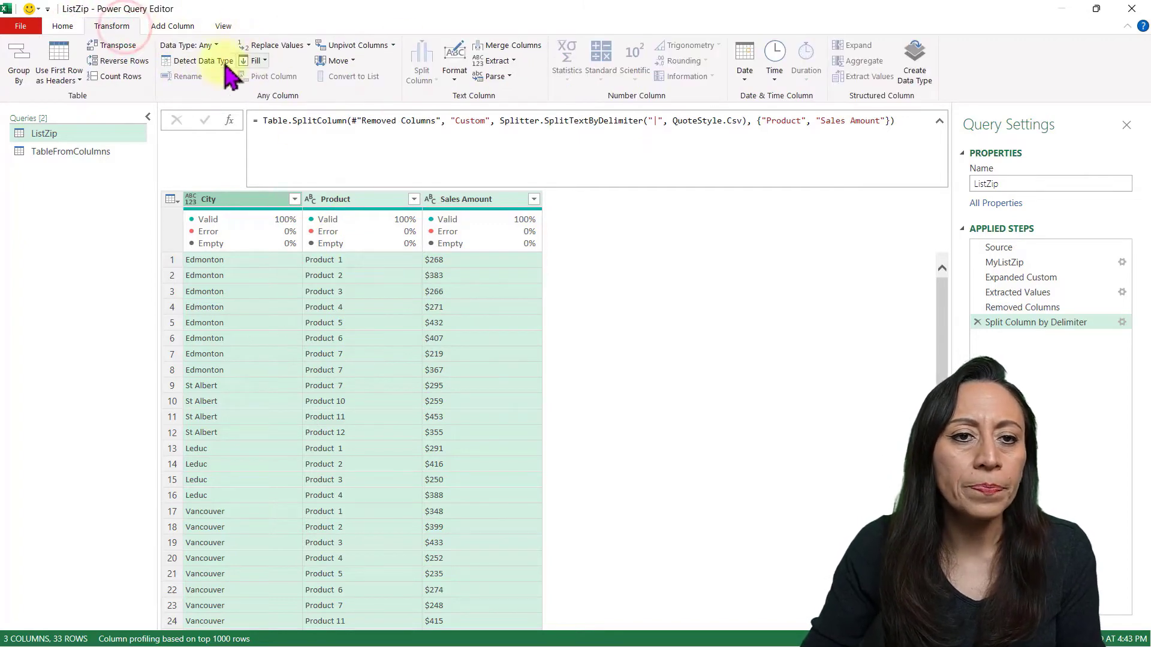
pyautogui.click(201, 61)
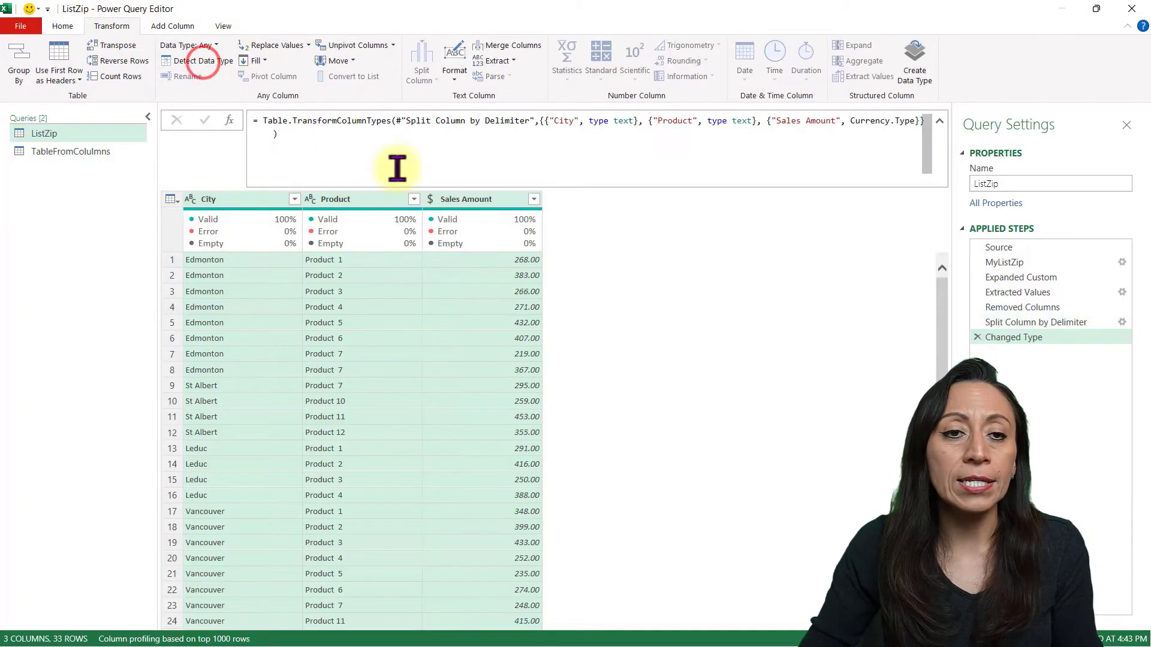
# Change the Sales Amount column's data type to Whole Number, replacing the current type conversion
pyautogui.click(218, 200)
pyautogui.click(342, 201)
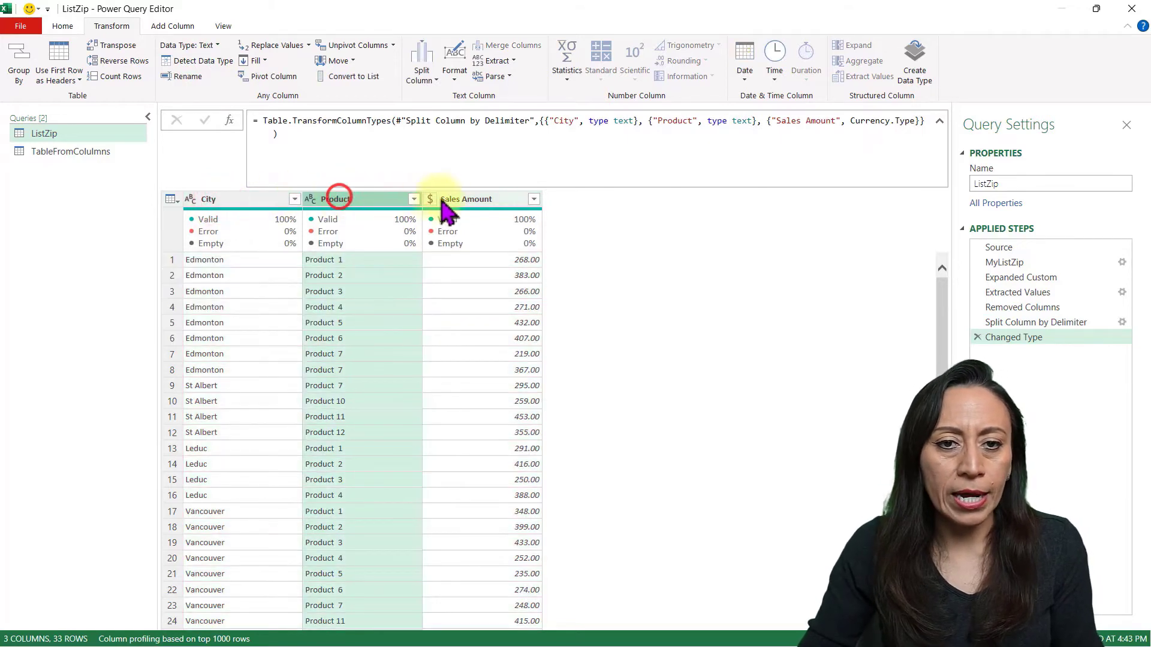
pyautogui.click(443, 199)
pyautogui.click(429, 199)
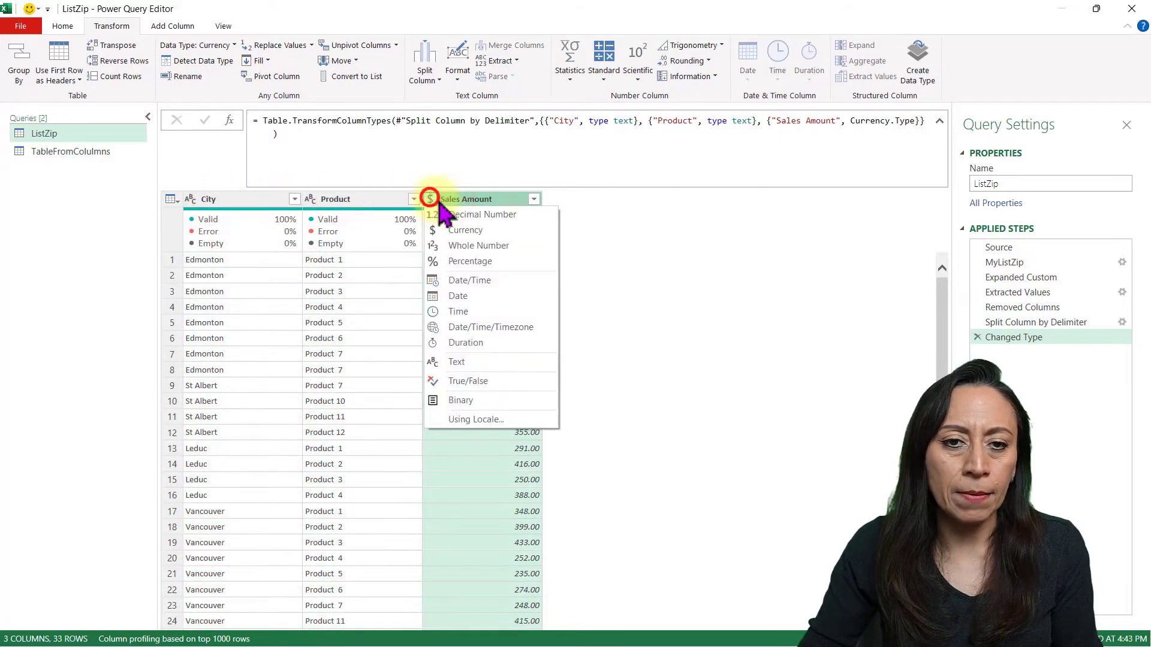
pyautogui.click(486, 246)
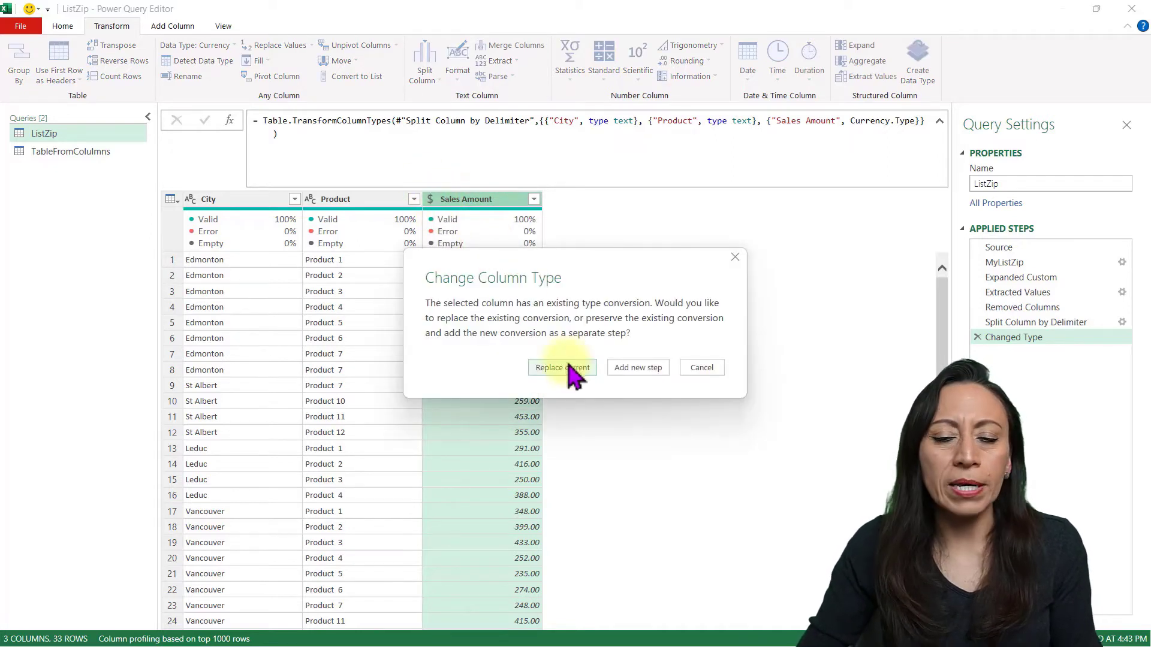
pyautogui.click(567, 368)
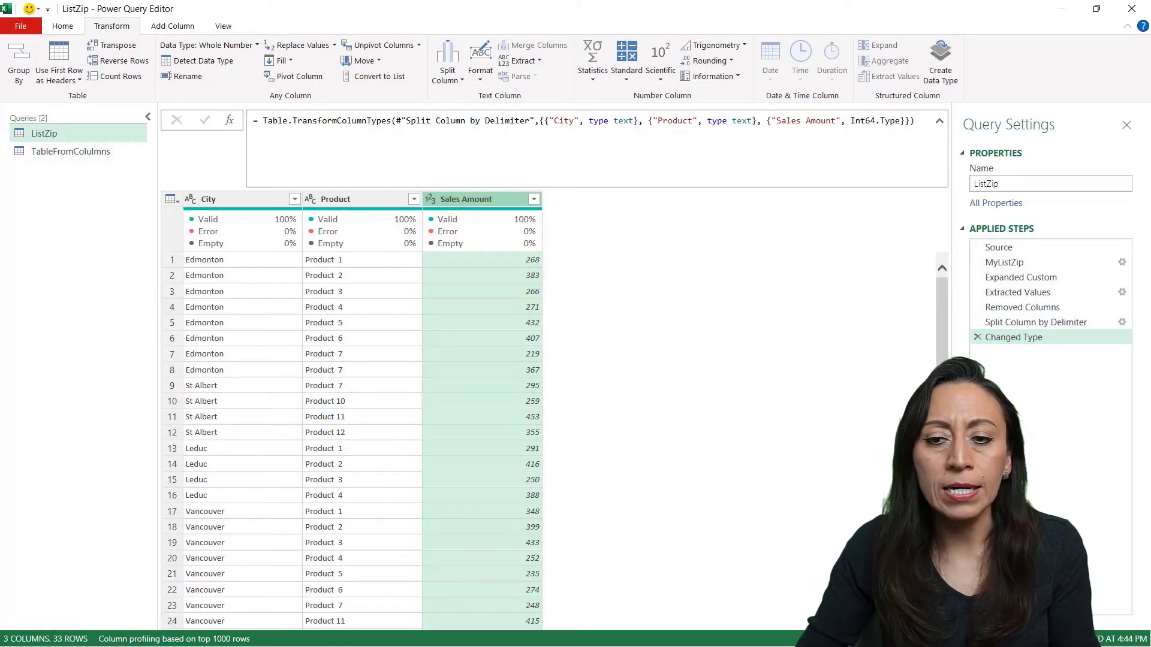
pyautogui.click(1039, 338)
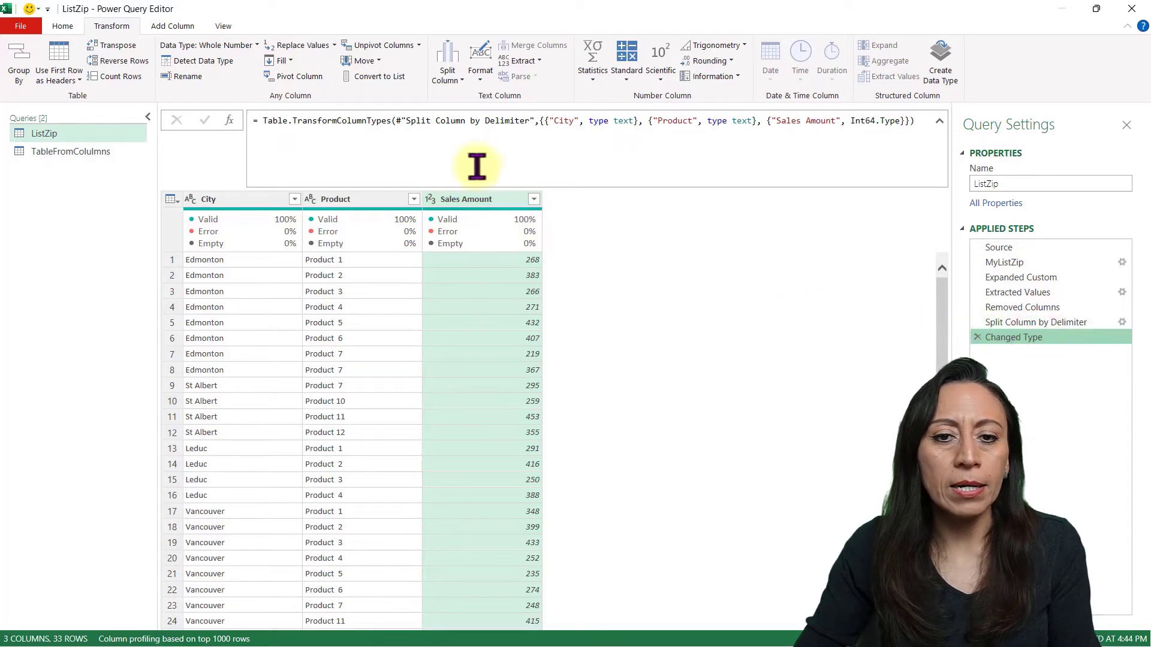
# Close the query editor and load the queries to the workbook as Only Create Connection
pyautogui.click(63, 26)
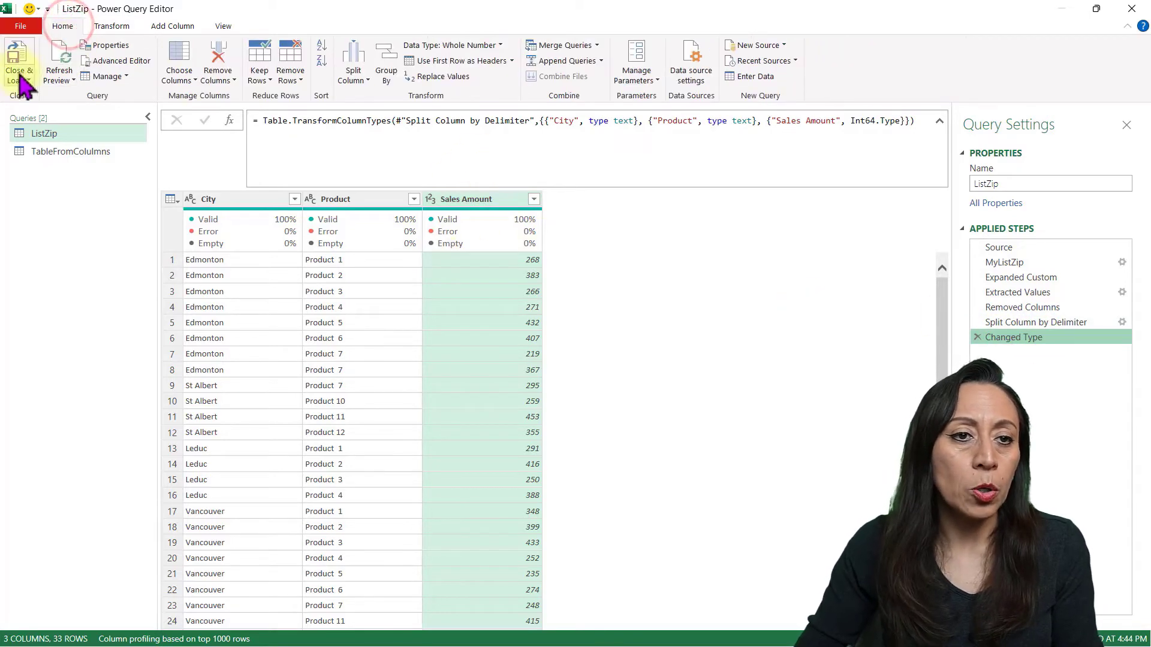
pyautogui.click(21, 81)
pyautogui.click(48, 109)
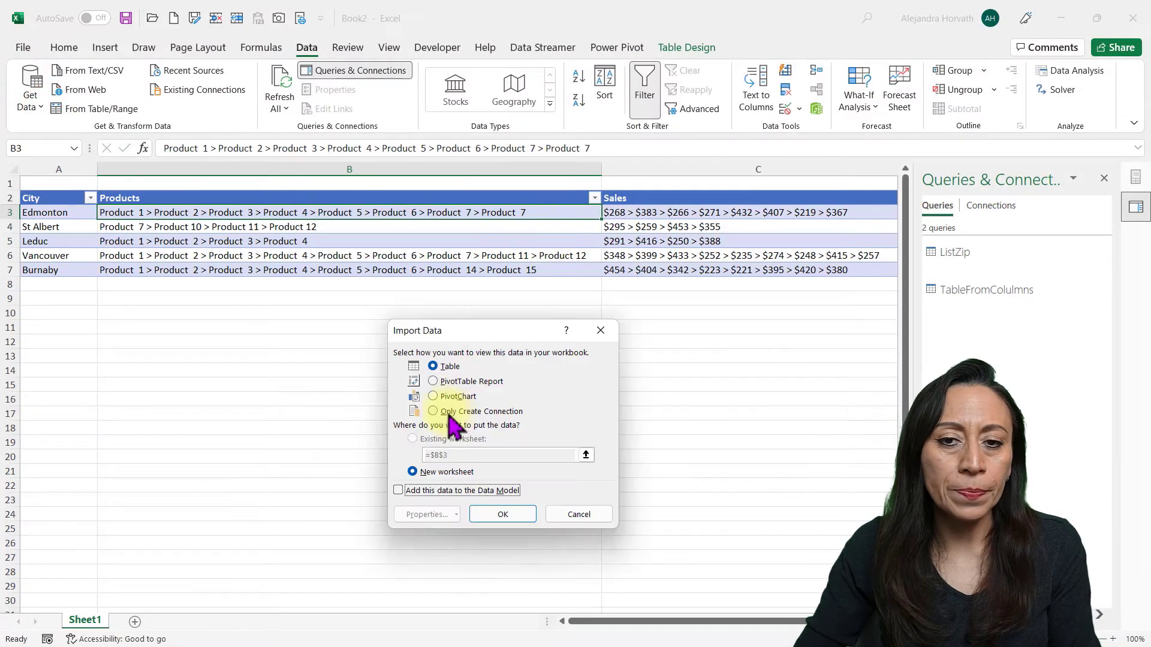
pyautogui.click(433, 411)
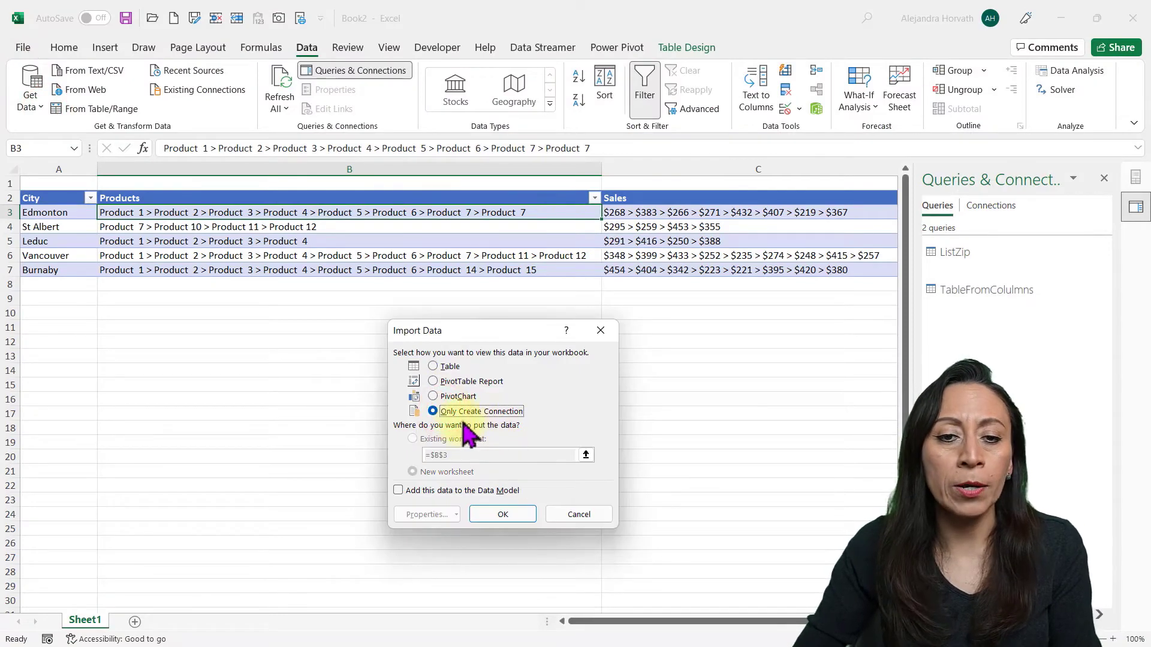
pyautogui.click(526, 517)
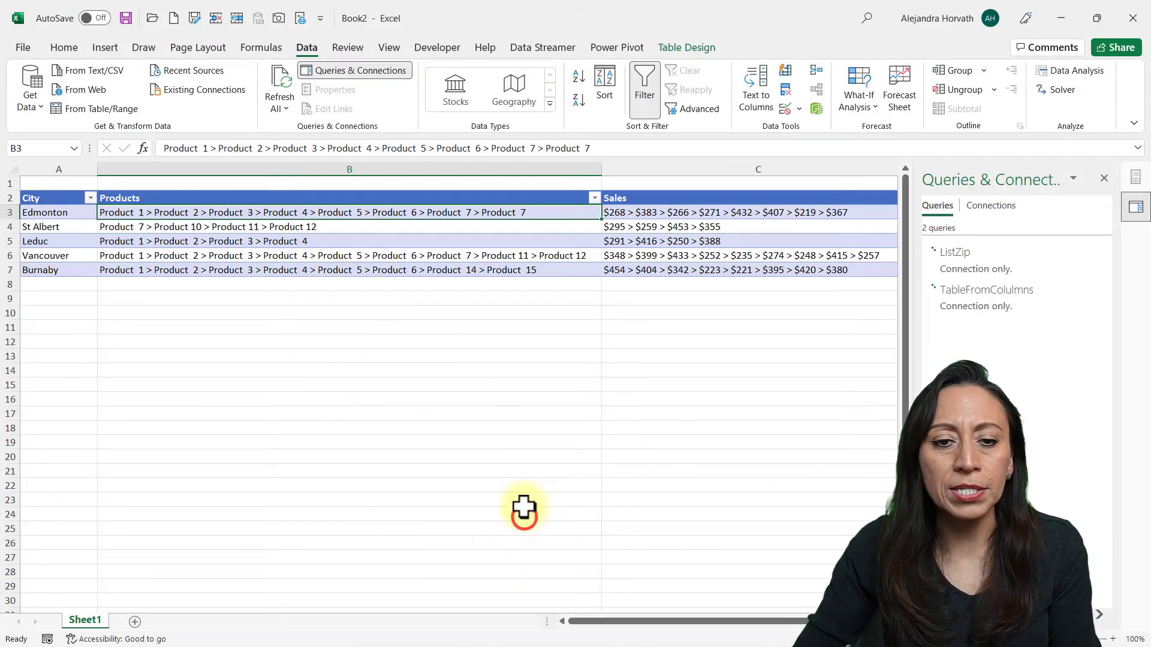
# Look over the ListZip and TableFromColulmns queries in the workbook's query list, ending on ListZip
pyautogui.click(990, 255)
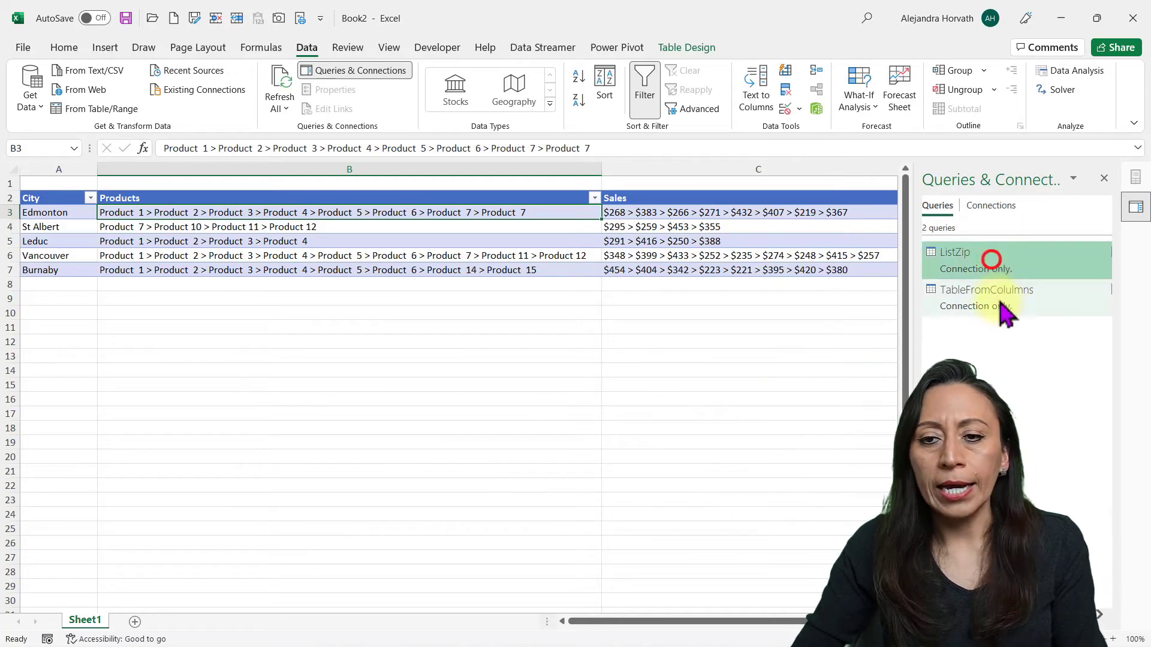
pyautogui.click(997, 300)
pyautogui.click(974, 252)
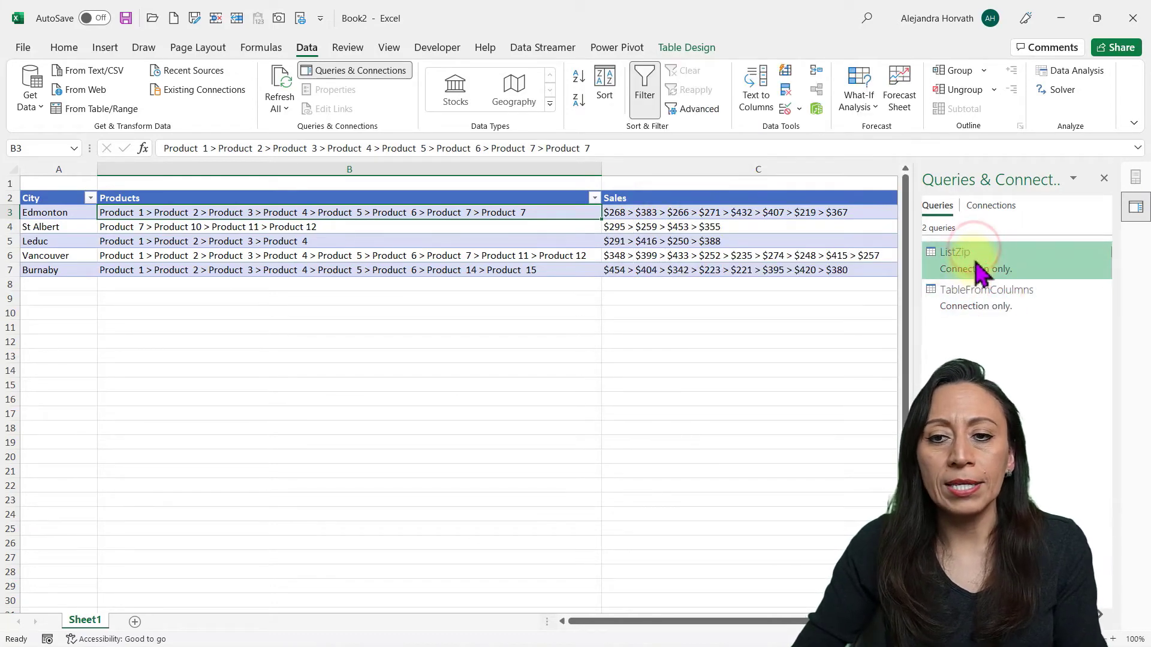
# Load the ListZip query as a PivotTable Report on a new worksheet
pyautogui.rightClick(980, 274)
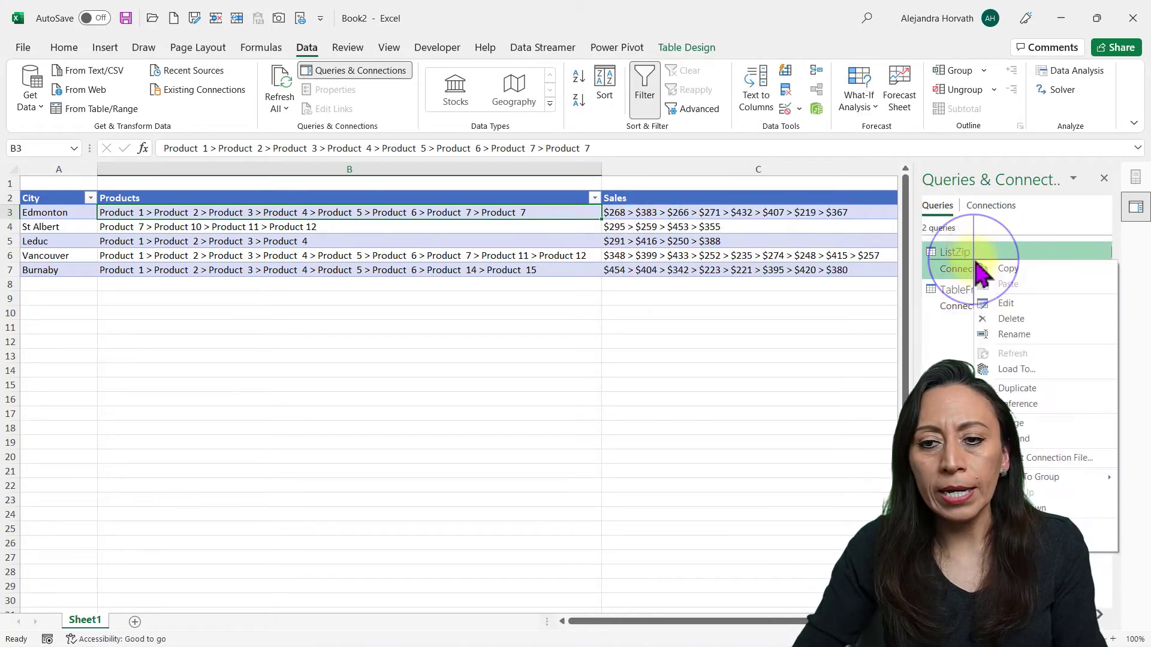
pyautogui.click(1021, 370)
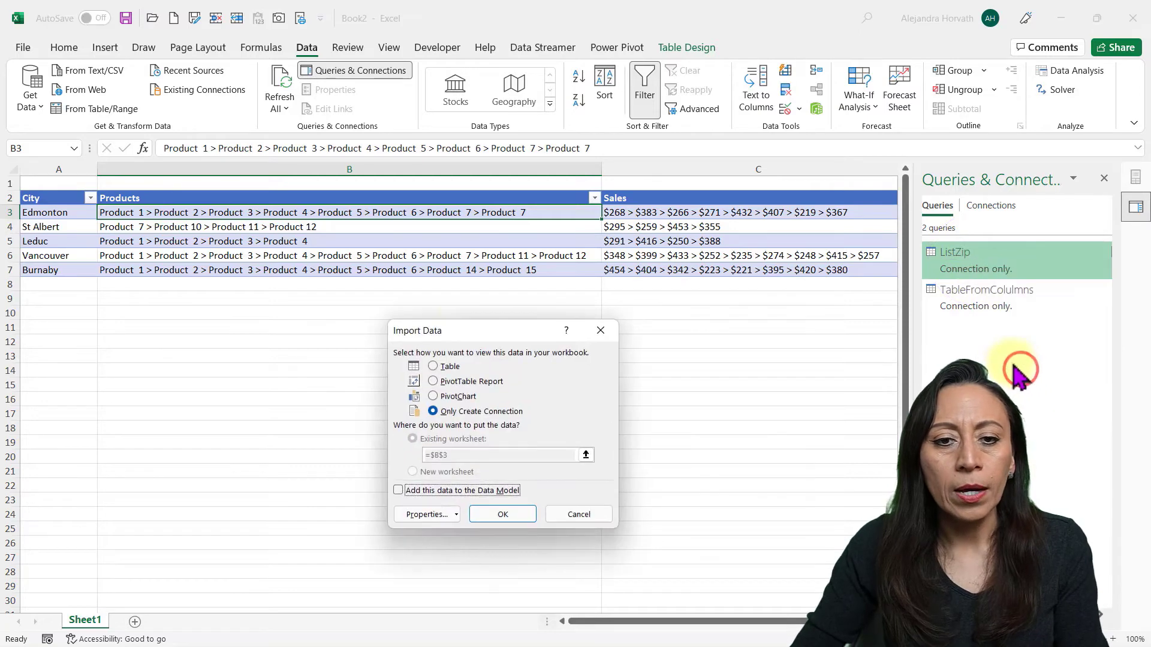
pyautogui.click(452, 382)
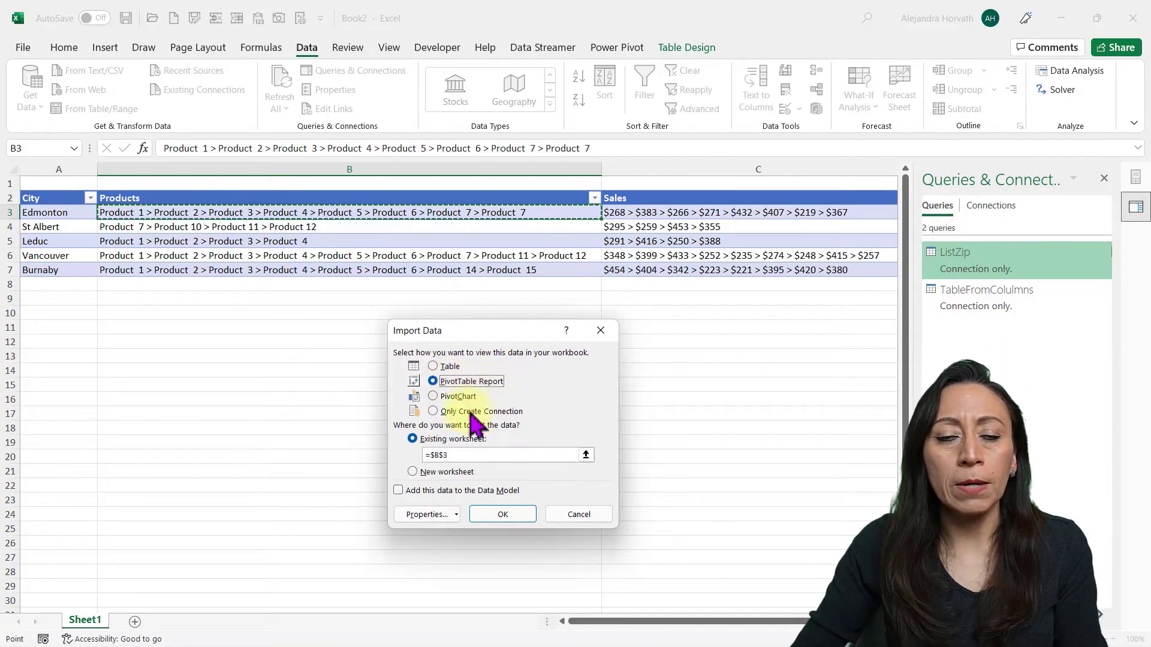
pyautogui.click(429, 471)
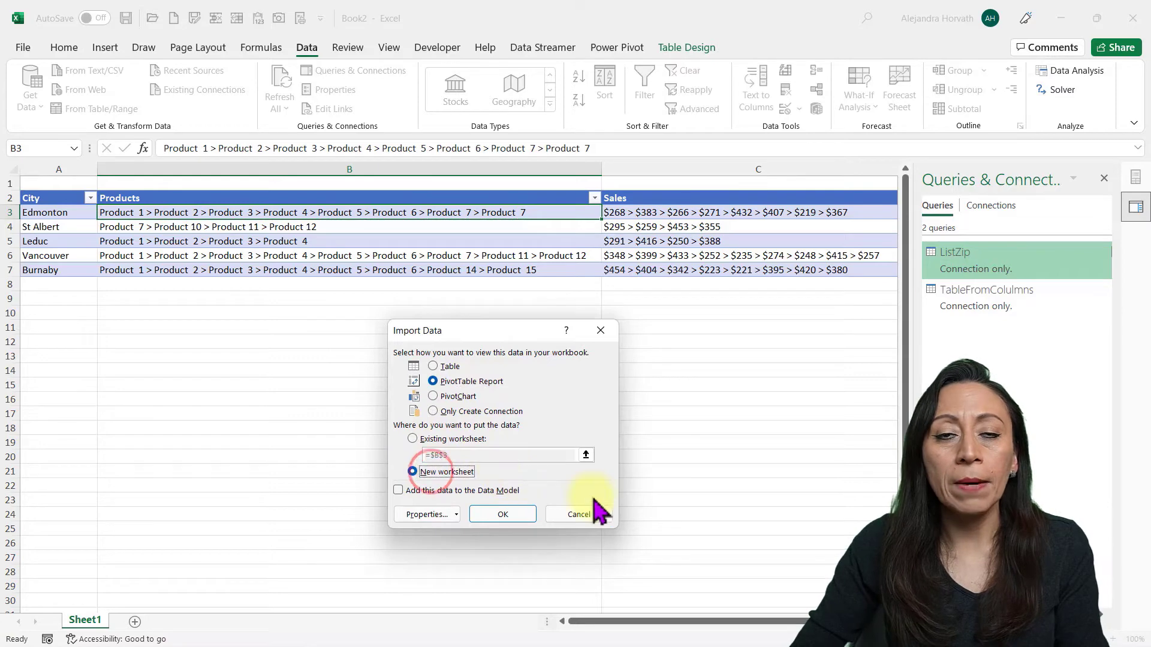
pyautogui.click(505, 517)
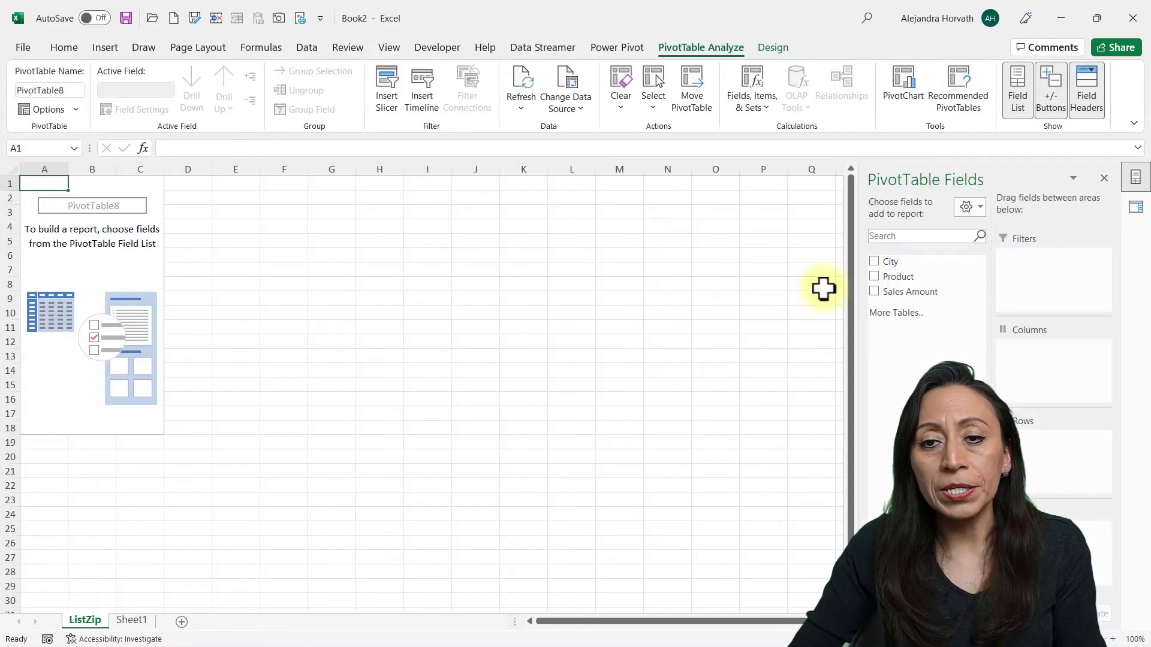
# Build the PivotTable with Product as columns, Sales Amount as values and City as rows
pyautogui.moveTo(890, 262); pyautogui.dragTo(1022, 363)
pyautogui.moveTo(935, 291); pyautogui.dragTo(990, 369)
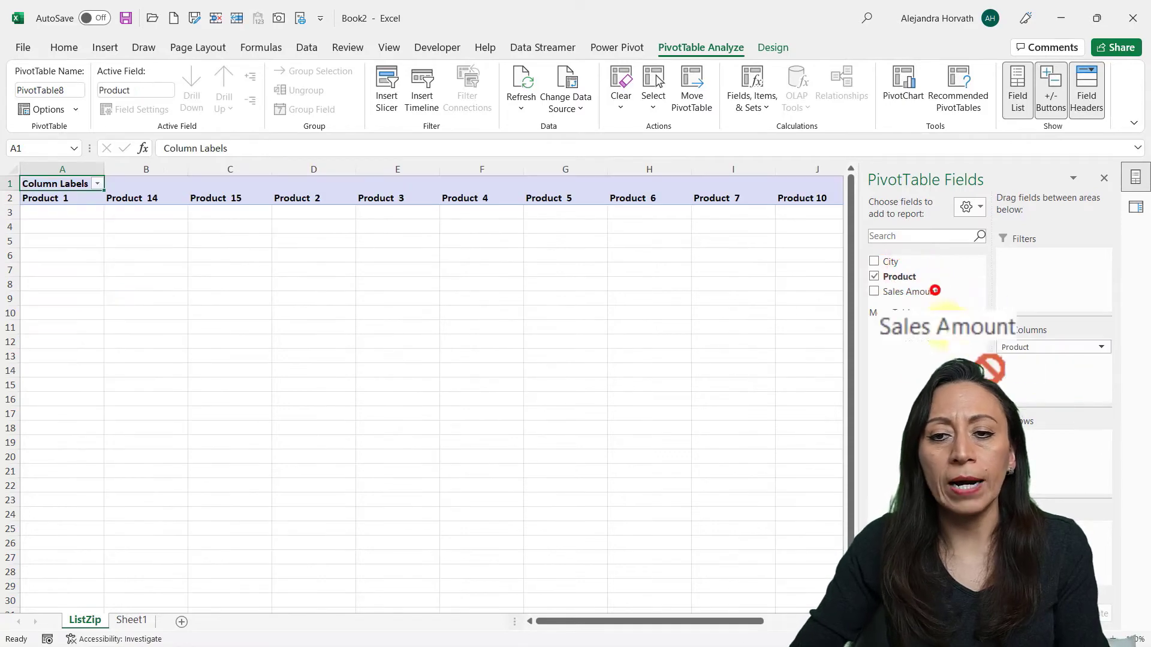
pyautogui.moveTo(1084, 516); pyautogui.dragTo(1056, 509)
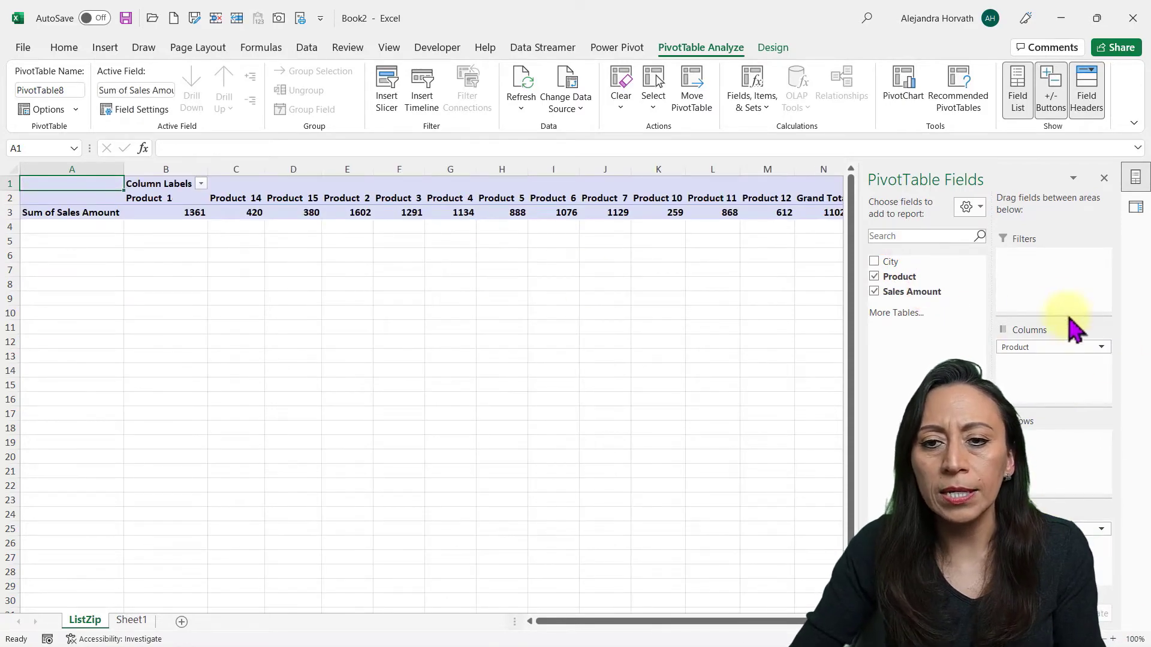
pyautogui.moveTo(891, 262); pyautogui.dragTo(989, 351)
pyautogui.moveTo(1031, 447); pyautogui.dragTo(1048, 447)
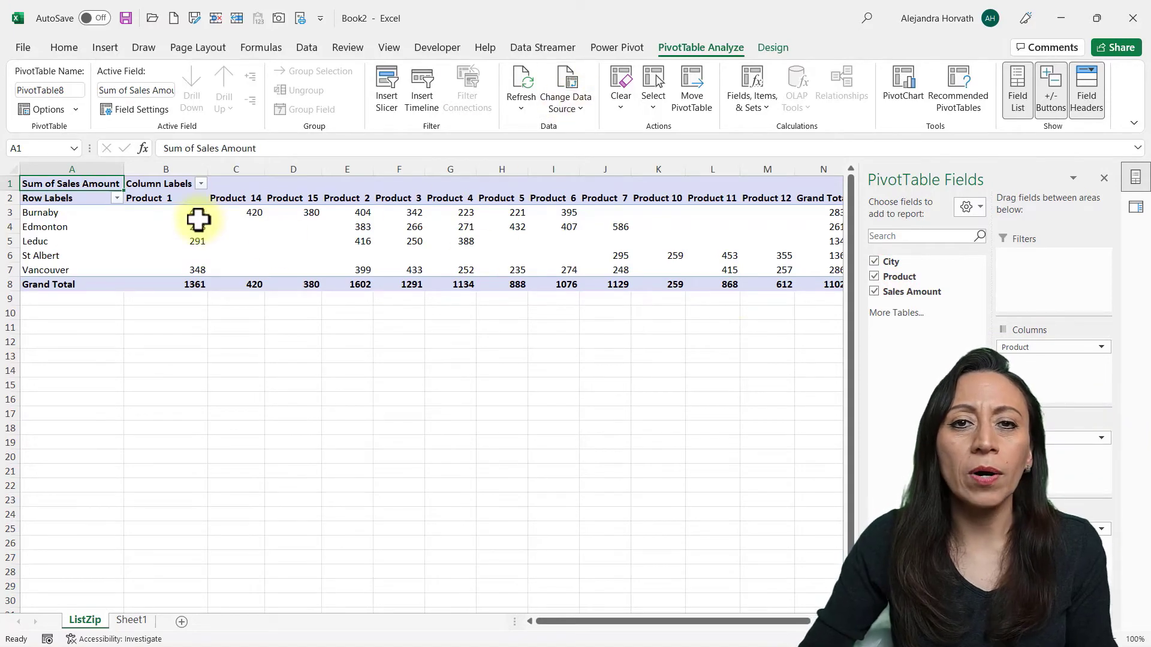
# Show the PivotTable in Tabular Form so the generic row and column labels become the City and Product field names
pyautogui.click(78, 197)
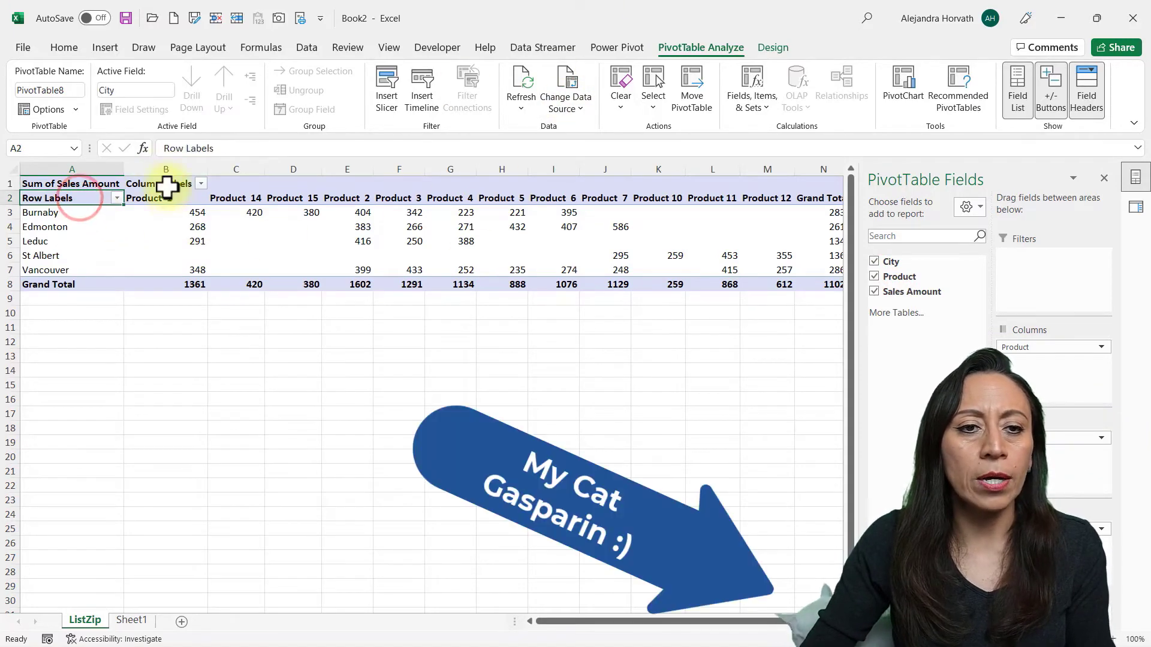
pyautogui.click(167, 182)
pyautogui.click(47, 197)
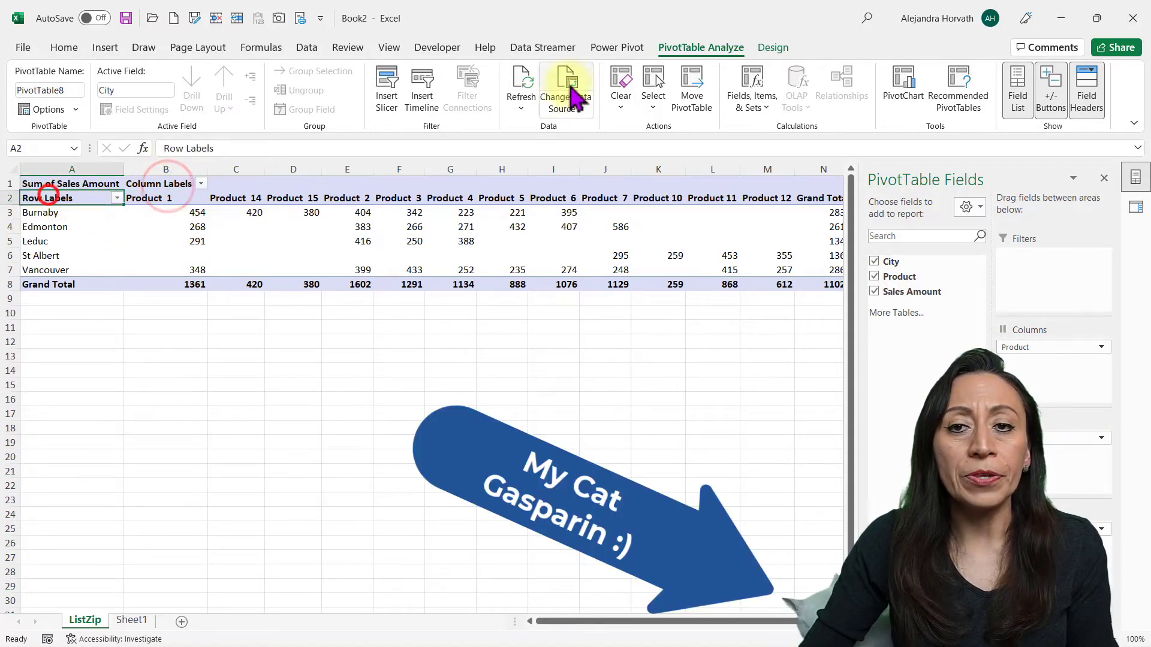
pyautogui.click(771, 48)
pyautogui.click(122, 106)
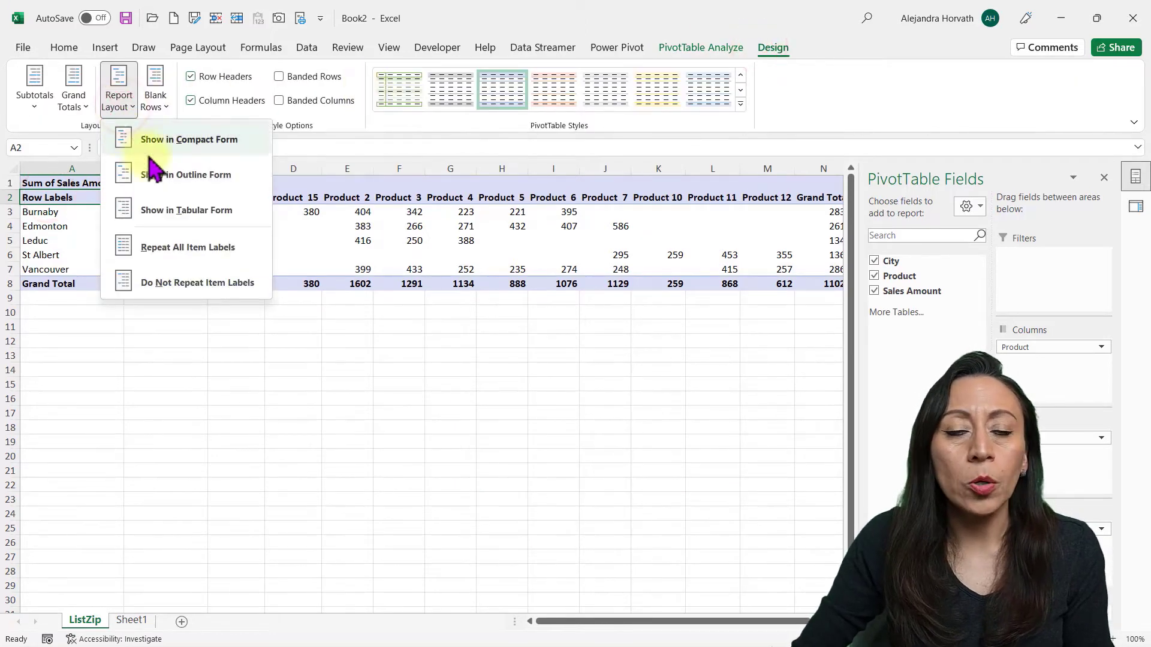
pyautogui.click(179, 210)
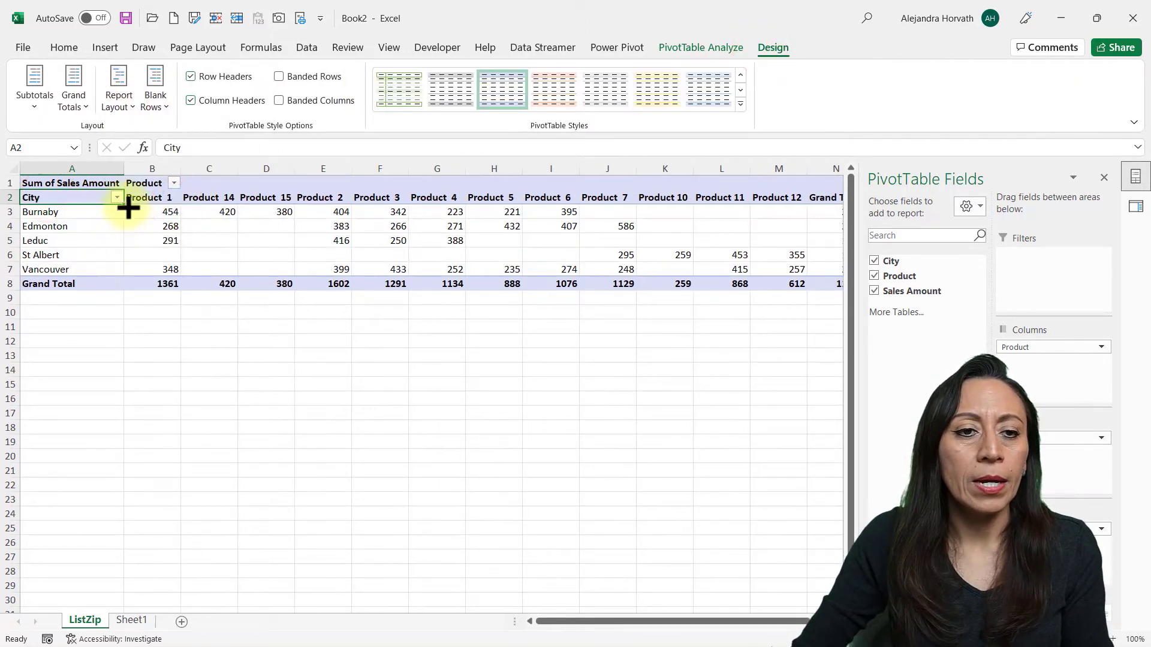
pyautogui.click(147, 183)
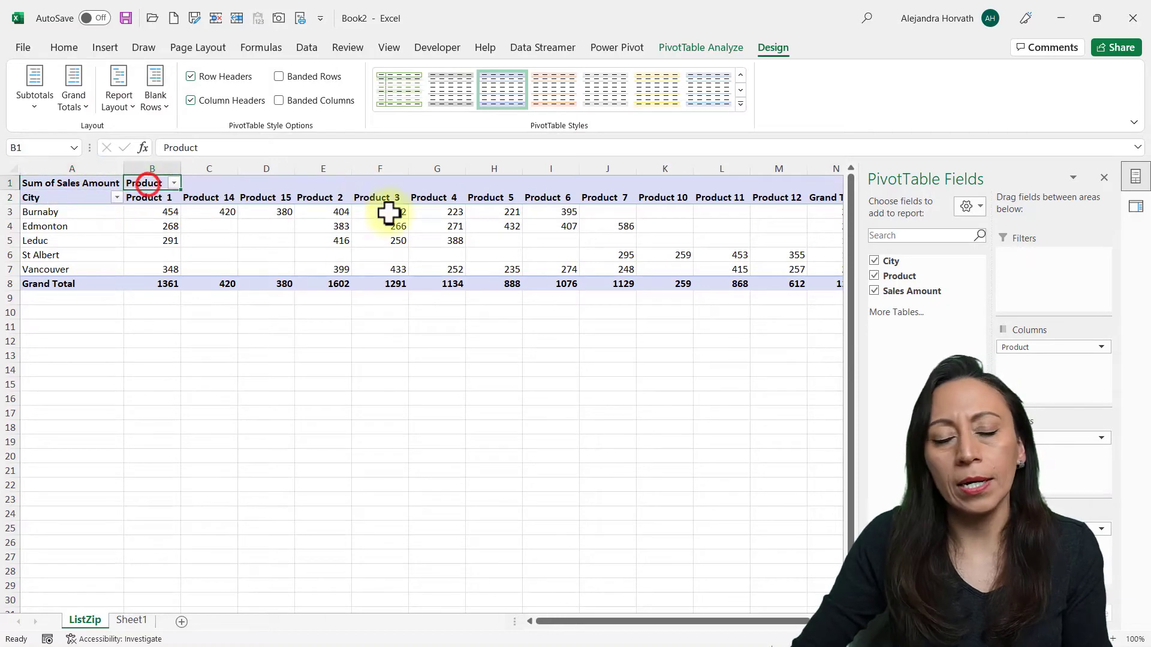
# Filter the PivotTable's City field to show only Edmonton and Vancouver
pyautogui.click(117, 198)
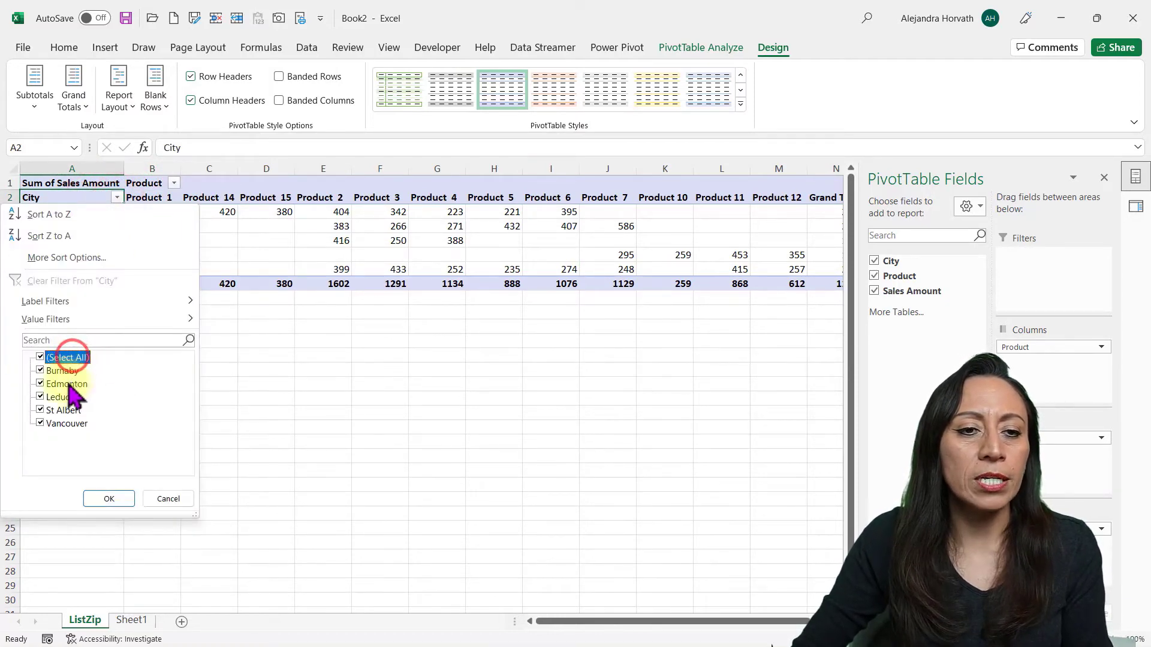
pyautogui.click(39, 356)
pyautogui.click(40, 370)
pyautogui.click(39, 384)
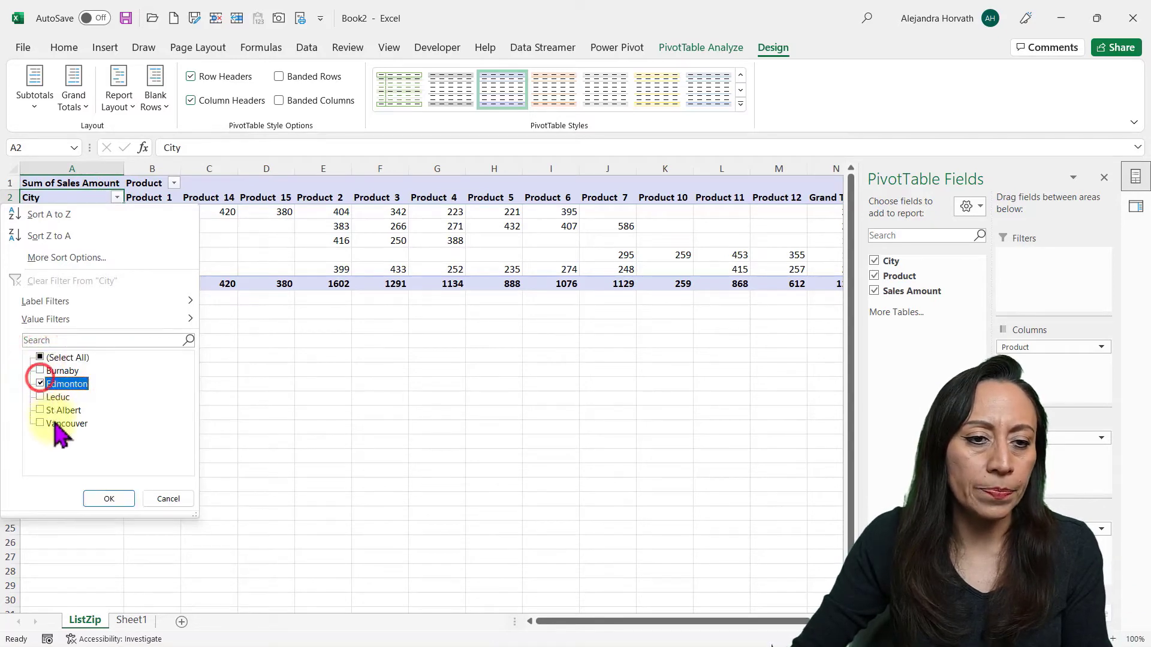
pyautogui.click(40, 397)
pyautogui.click(40, 410)
pyautogui.click(40, 424)
pyautogui.click(123, 498)
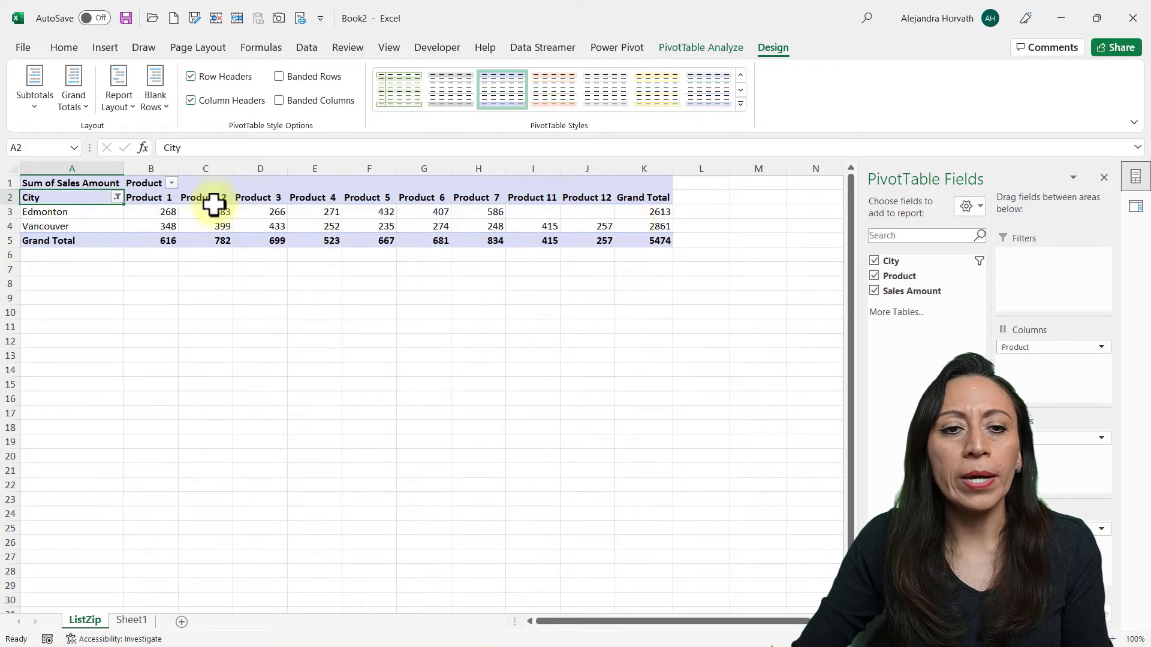
# Drill into the details behind Edmonton's Product 7 amount on a new sheet and check the individual Sales Amount records
pyautogui.click(491, 213)
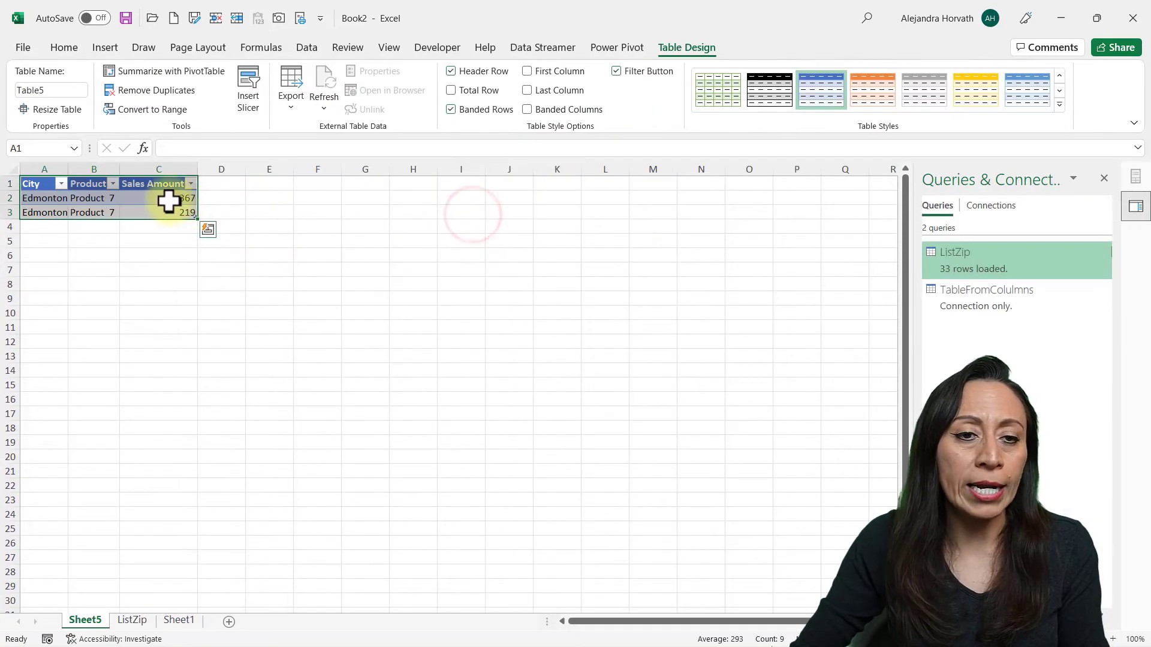
pyautogui.click(168, 199)
pyautogui.click(173, 212)
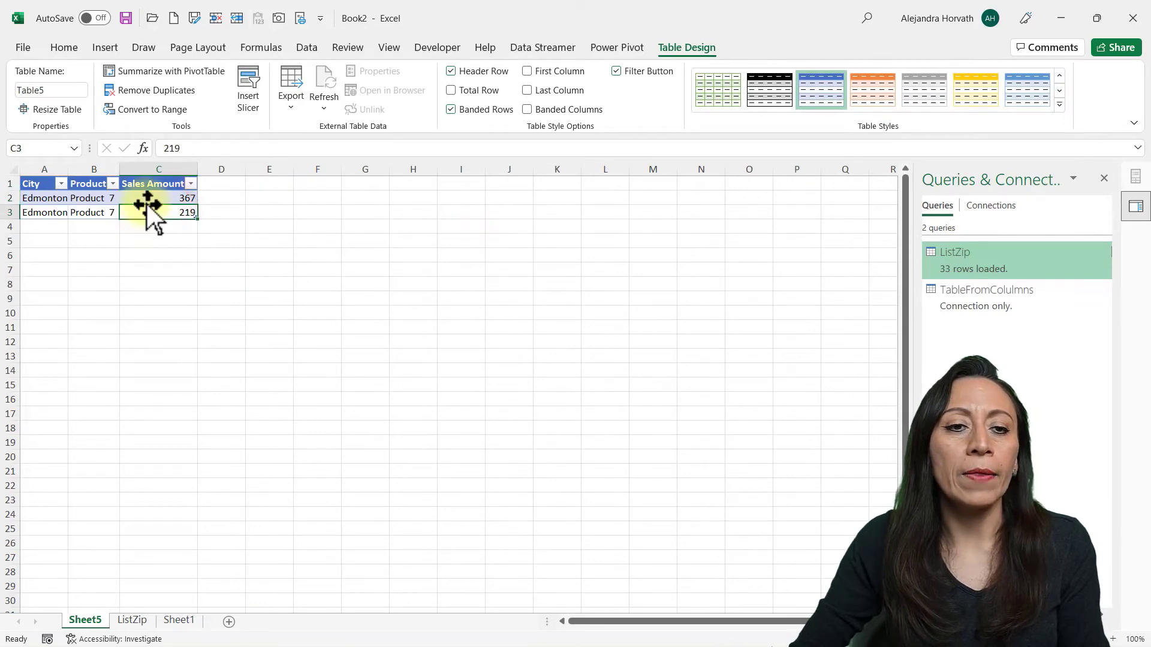
pyautogui.click(143, 197)
pyautogui.click(144, 212)
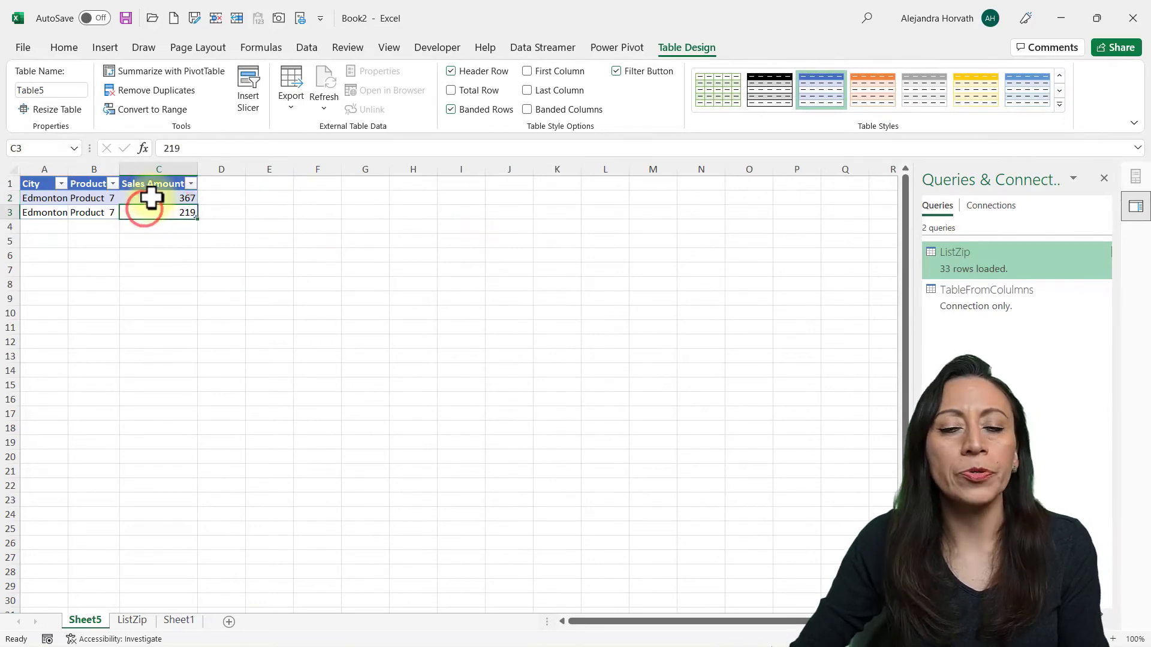
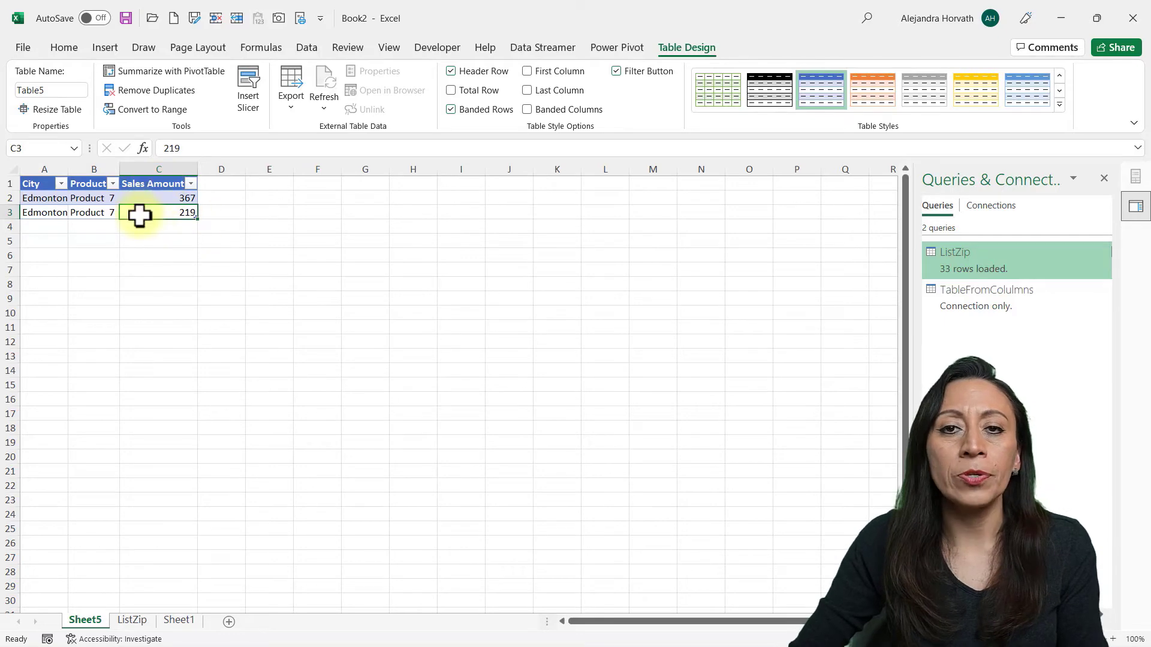
# Return to Sheet1, open the TableFromColulmns query for editing and delete its Changed Type step
pyautogui.click(131, 621)
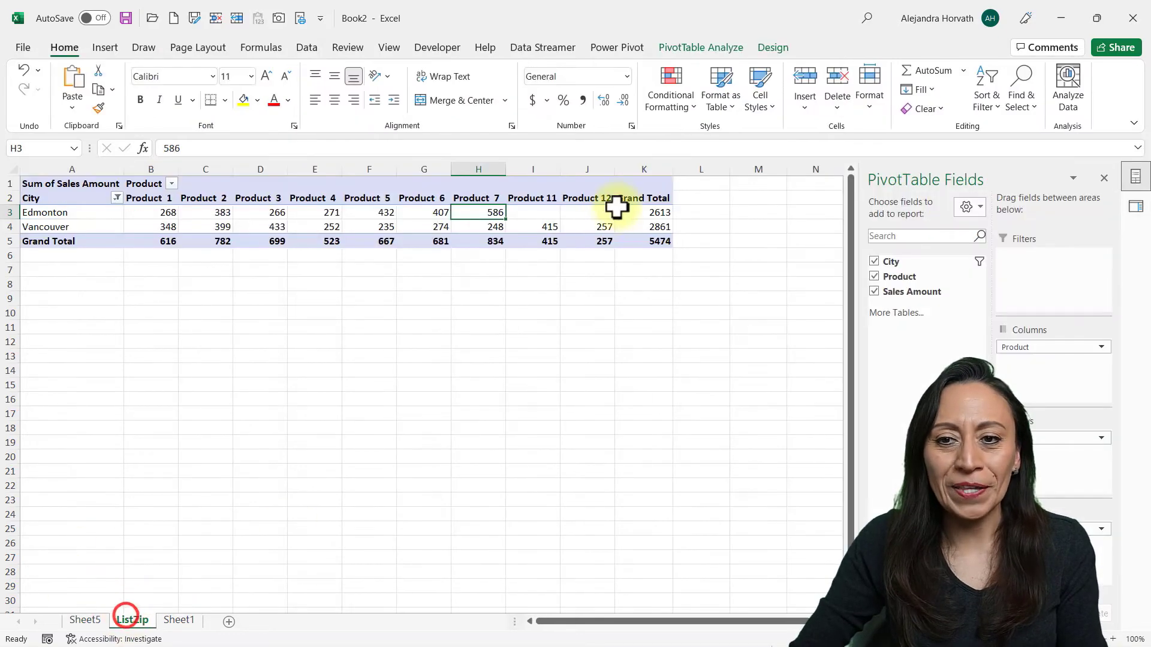
pyautogui.click(180, 622)
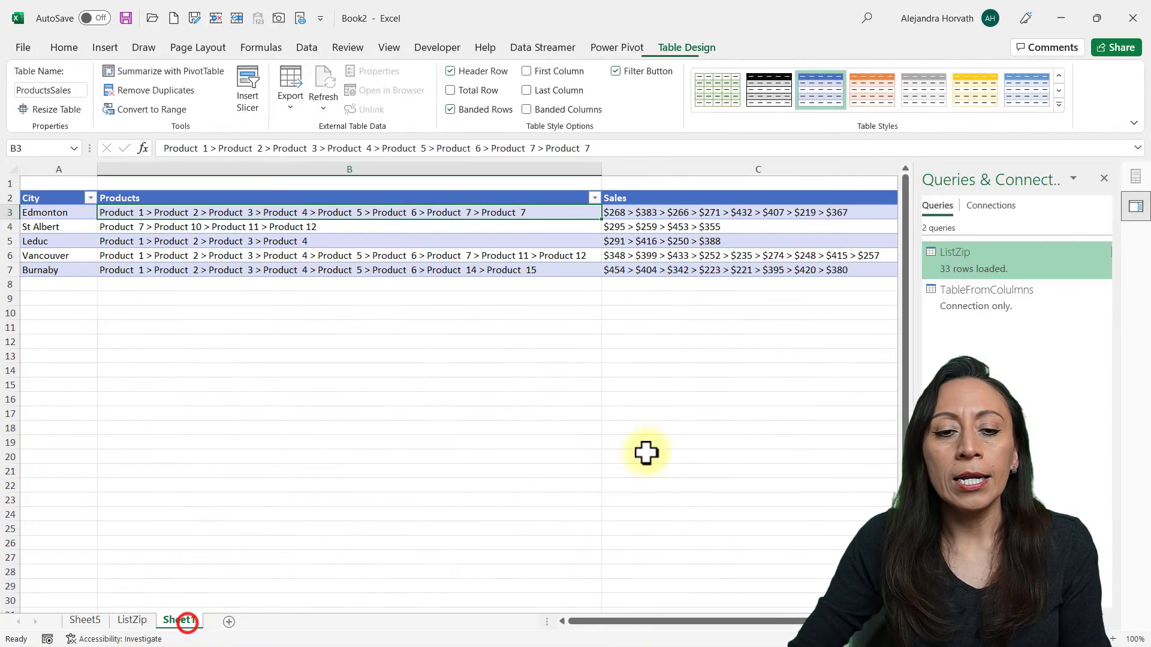
pyautogui.click(995, 299)
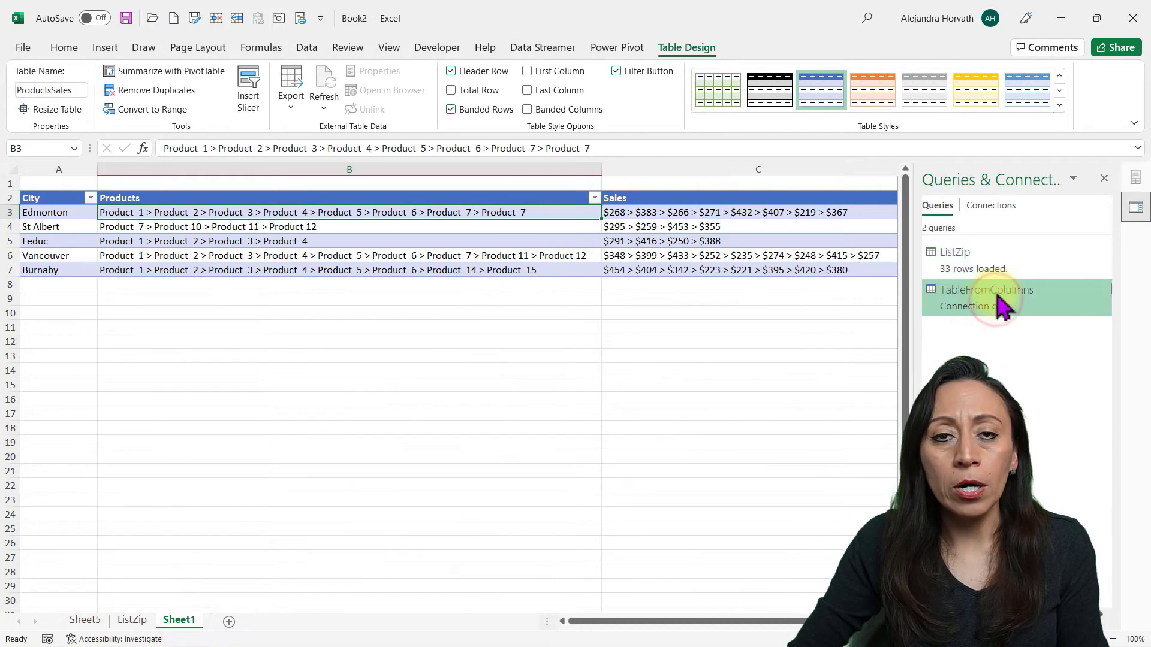
pyautogui.doubleClick(1000, 305)
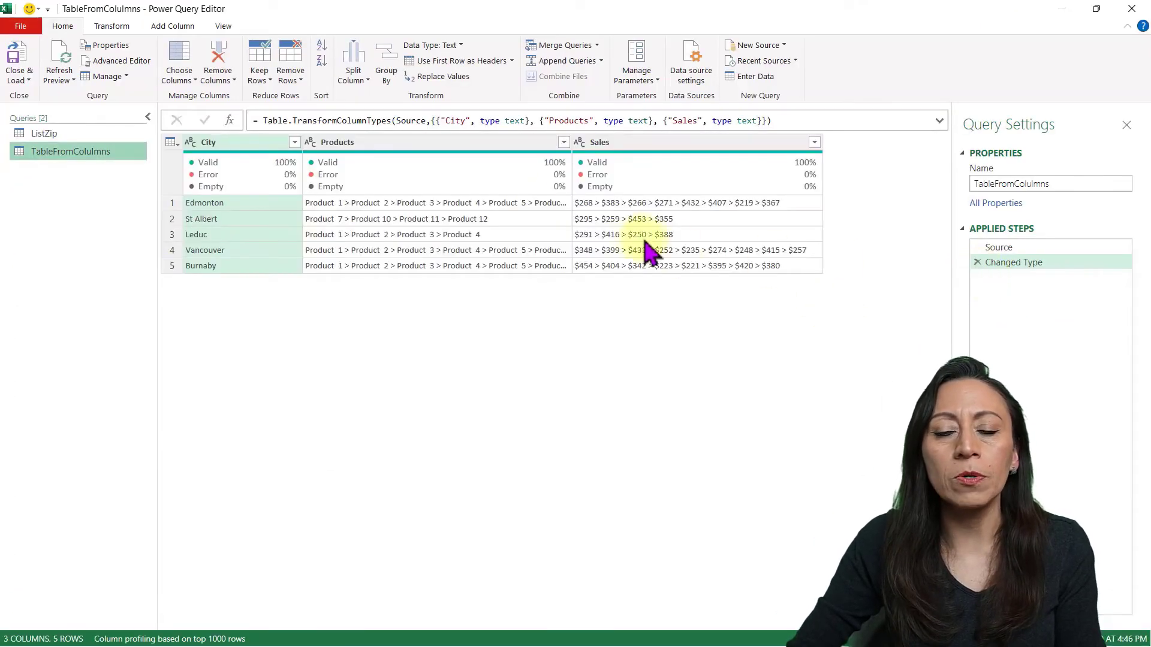
pyautogui.click(978, 263)
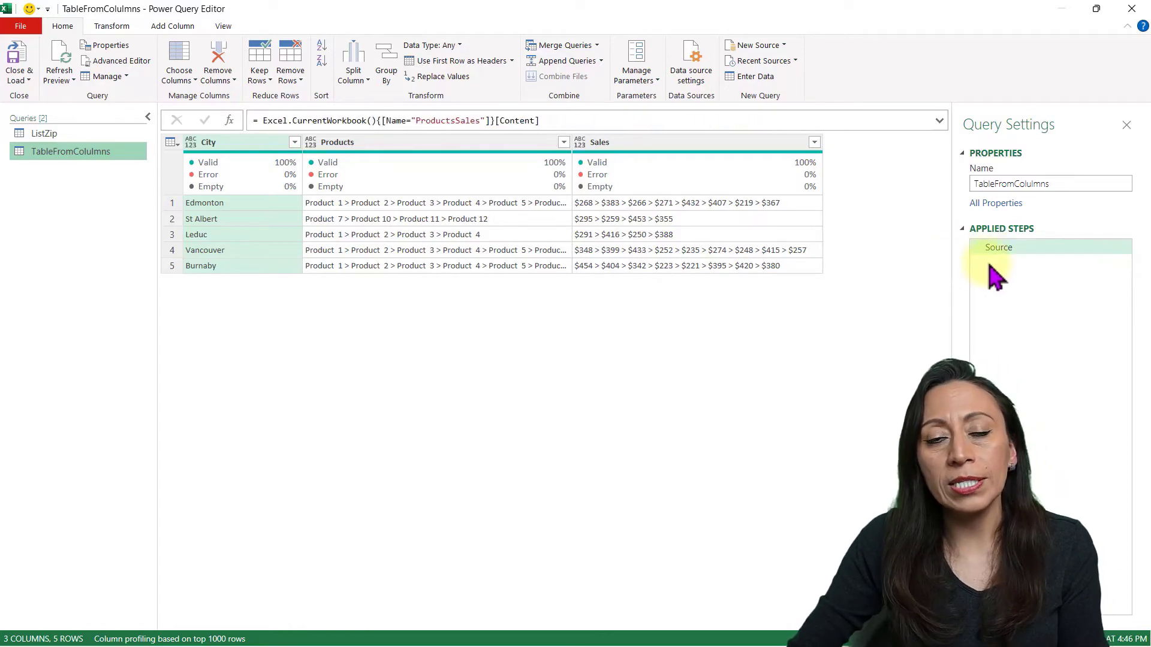
pyautogui.click(1052, 248)
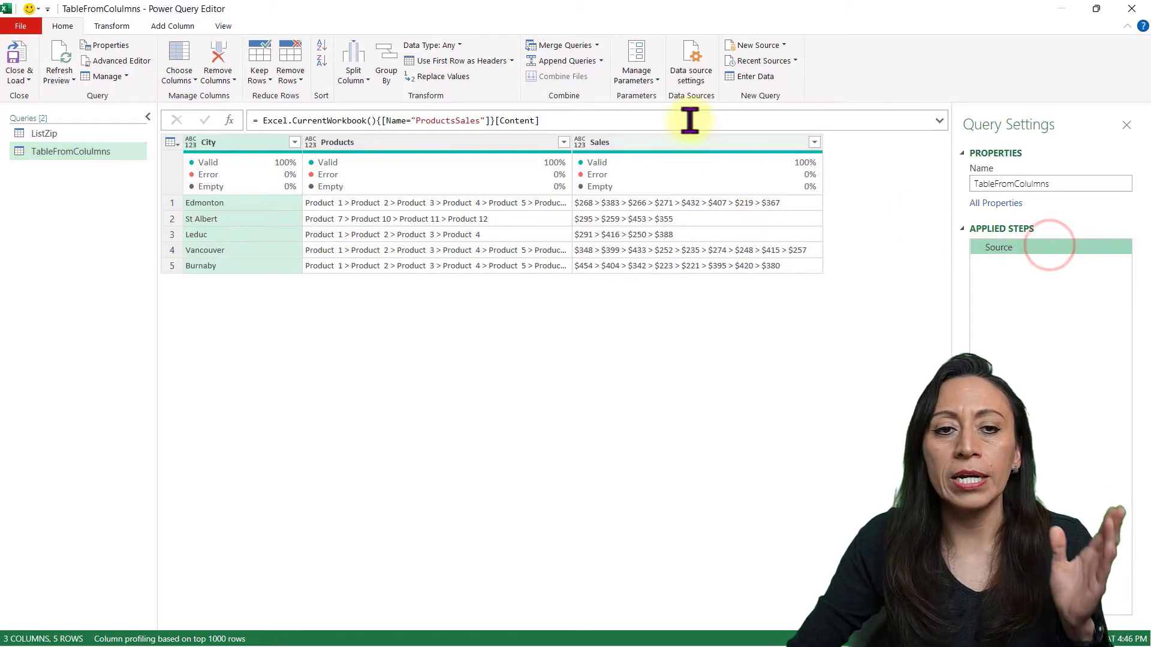
# Add a custom column named Custom with the formula Text.Split([Products]," > ")
pyautogui.click(172, 26)
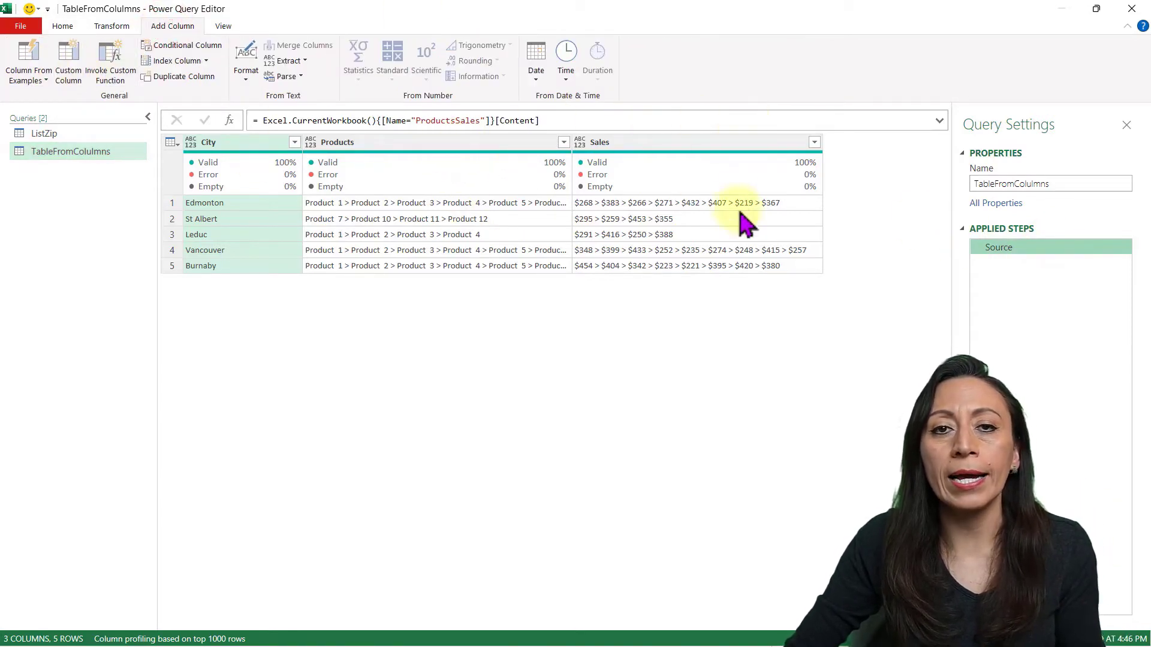
pyautogui.click(67, 71)
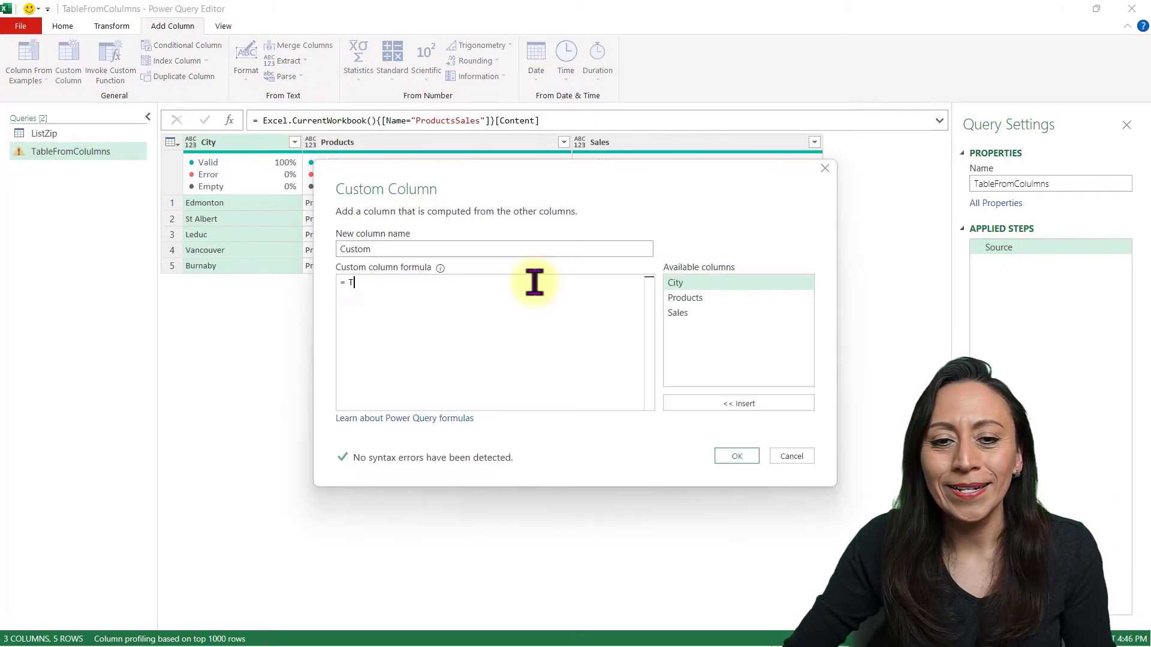
pyautogui.write('Text.Split(')
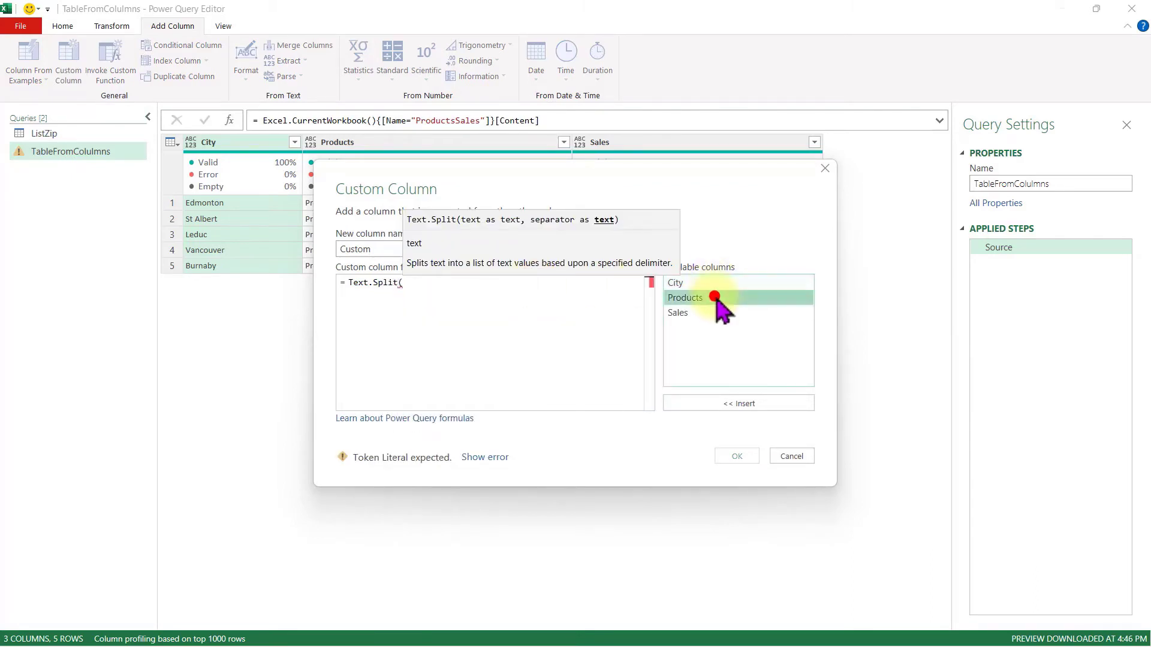
pyautogui.doubleClick(719, 300)
pyautogui.write('," >')
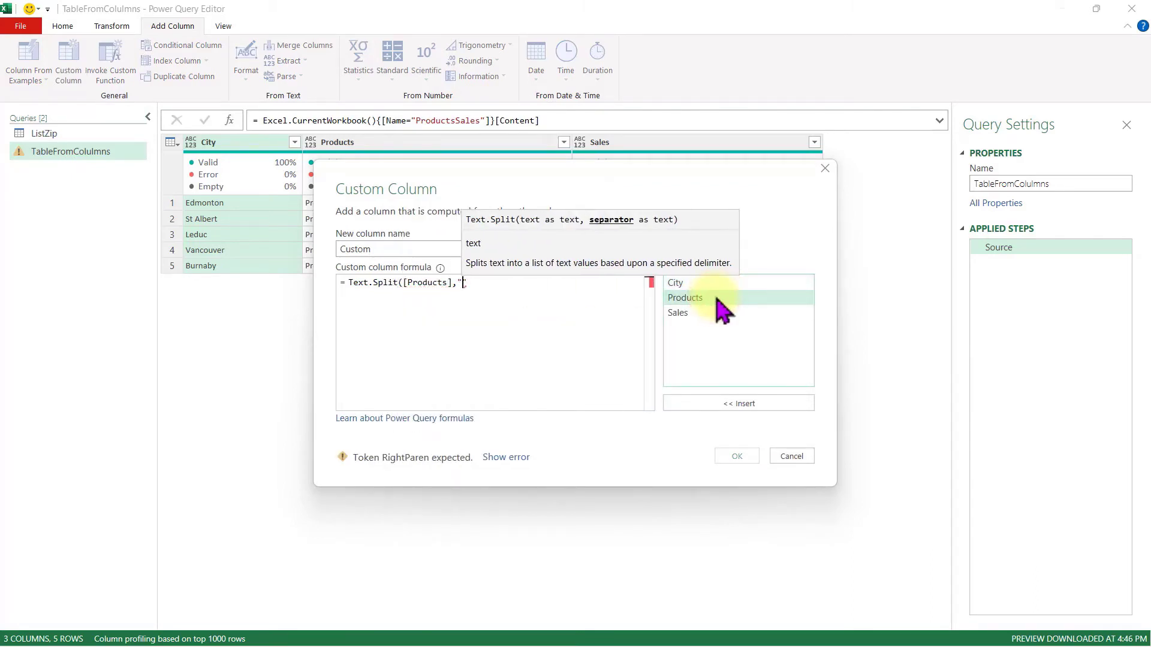
pyautogui.write(' "')
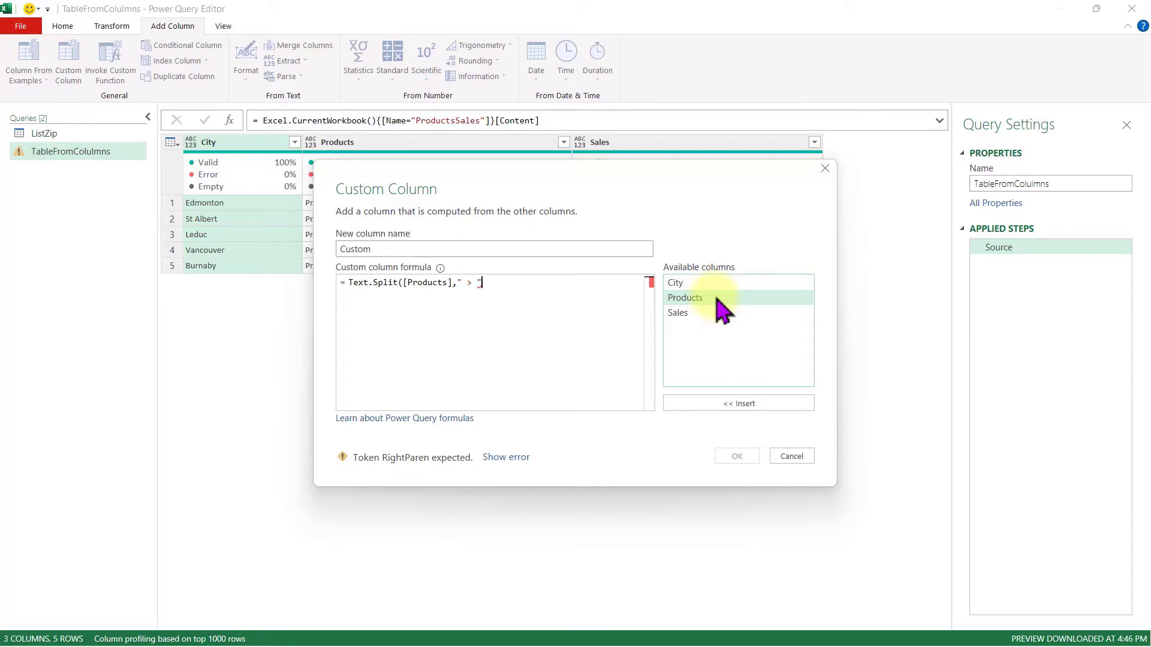
pyautogui.write(')')
pyautogui.click(734, 457)
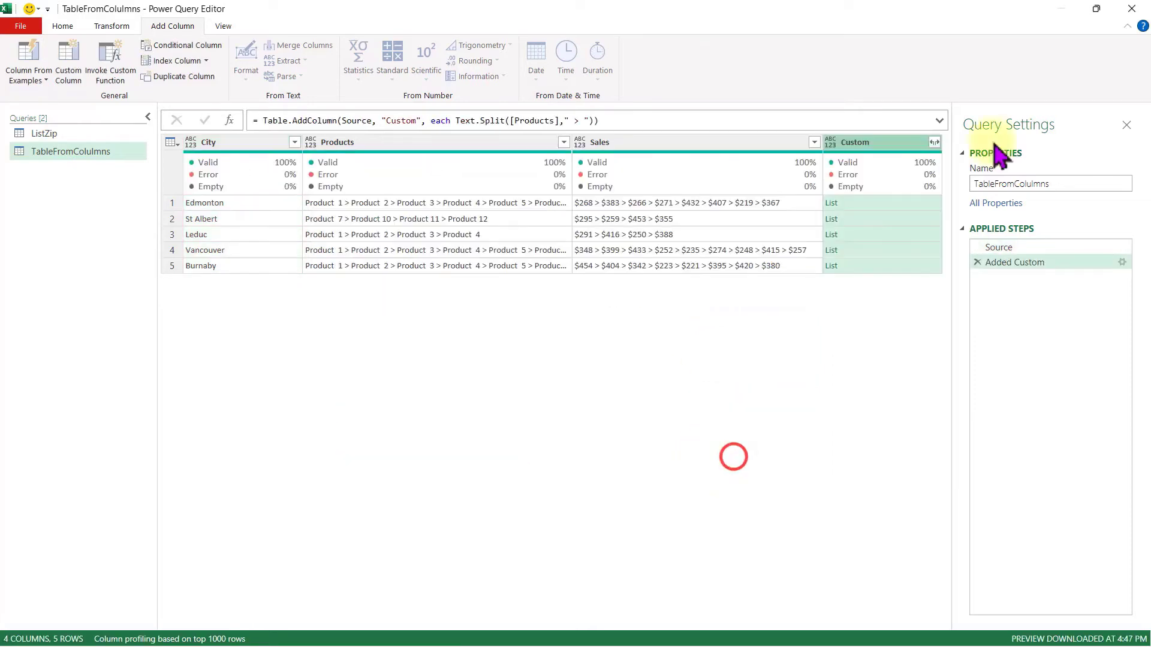
# Preview the split product list in the Custom column for each city, enlarging the preview area
pyautogui.click(918, 203)
pyautogui.moveTo(501, 544); pyautogui.dragTo(501, 334)
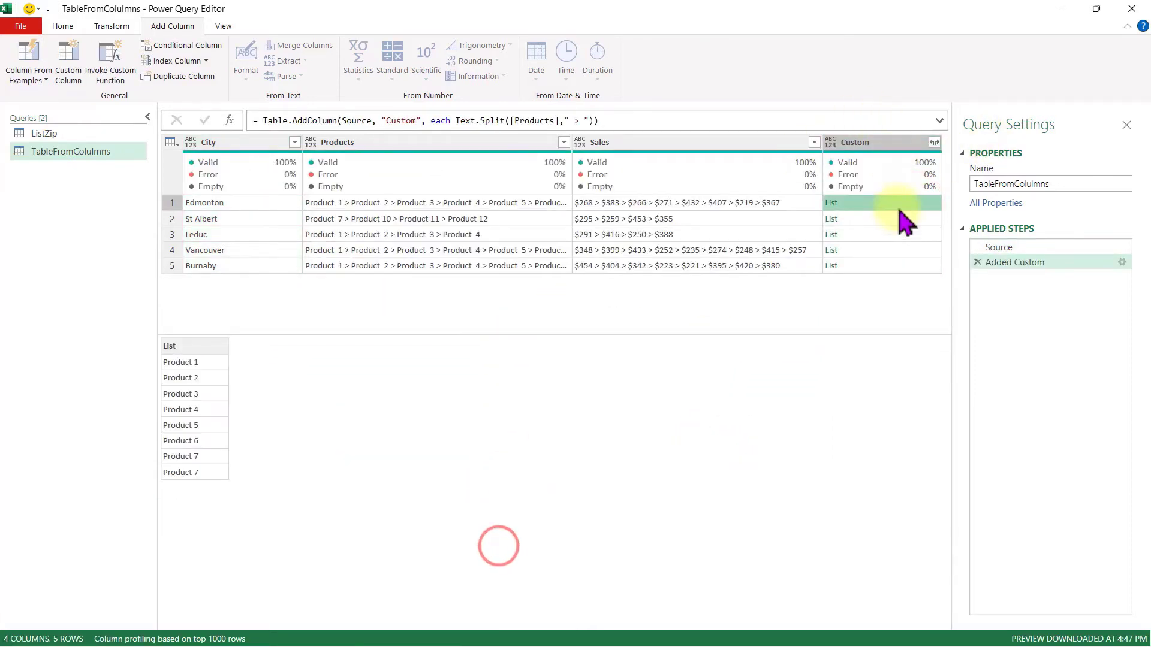
pyautogui.click(899, 219)
pyautogui.click(902, 234)
pyautogui.click(904, 250)
pyautogui.click(908, 266)
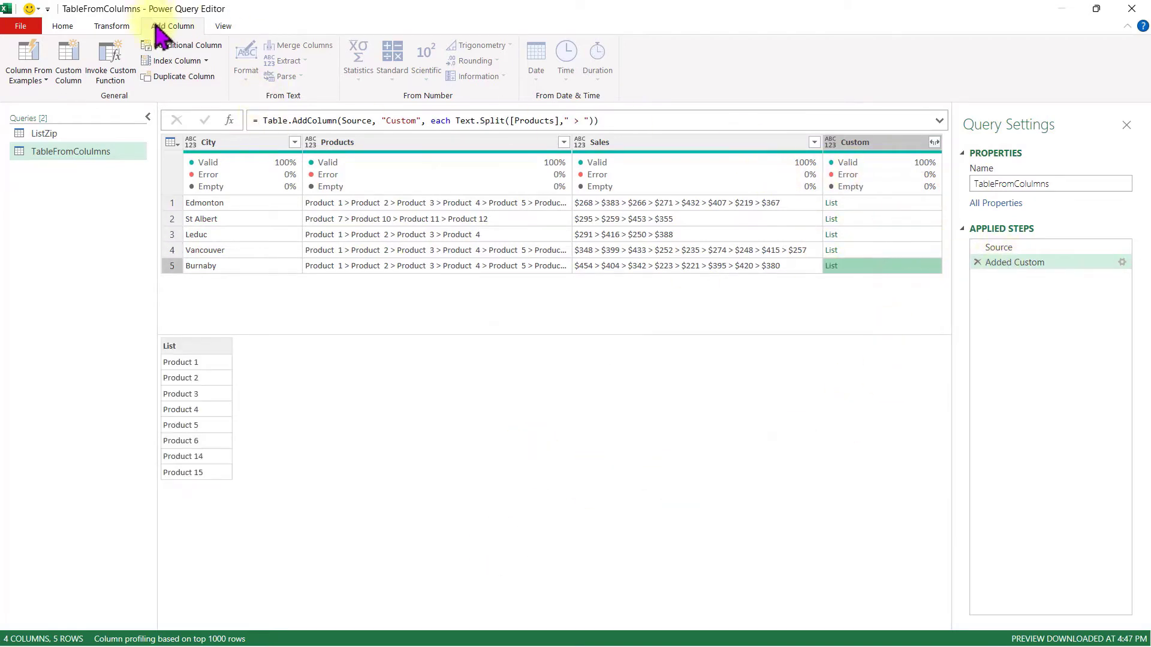
# Add a custom column named Custom.1 with the formula Text.Split ( [Sales] , " > ")
pyautogui.click(67, 59)
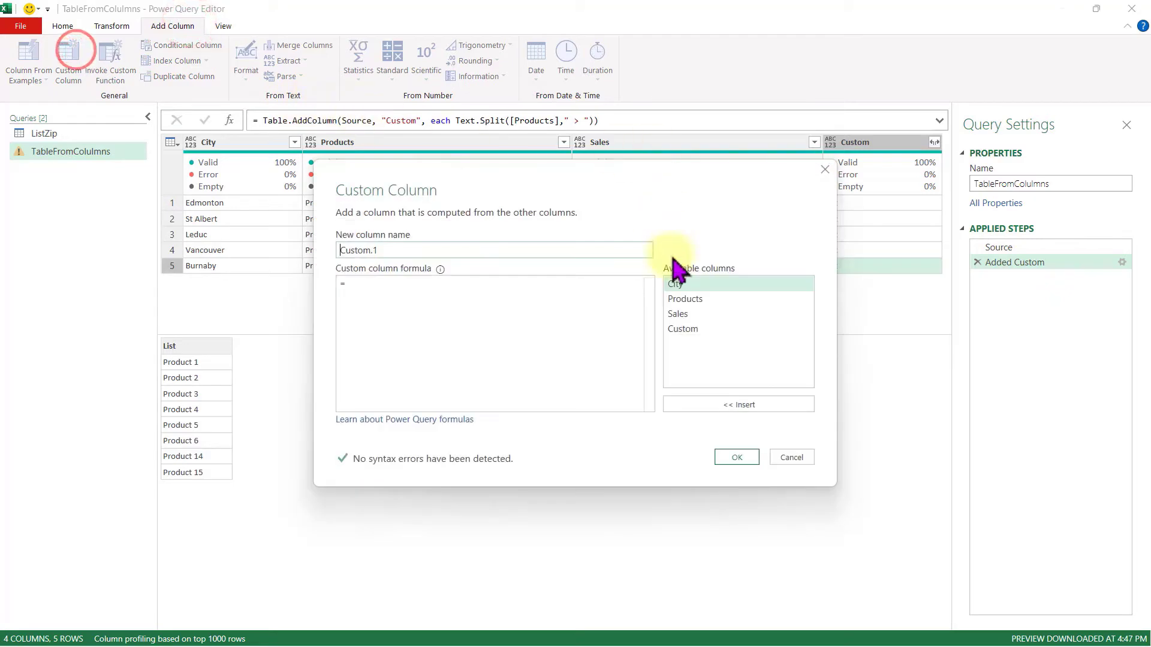
pyautogui.write('Te')
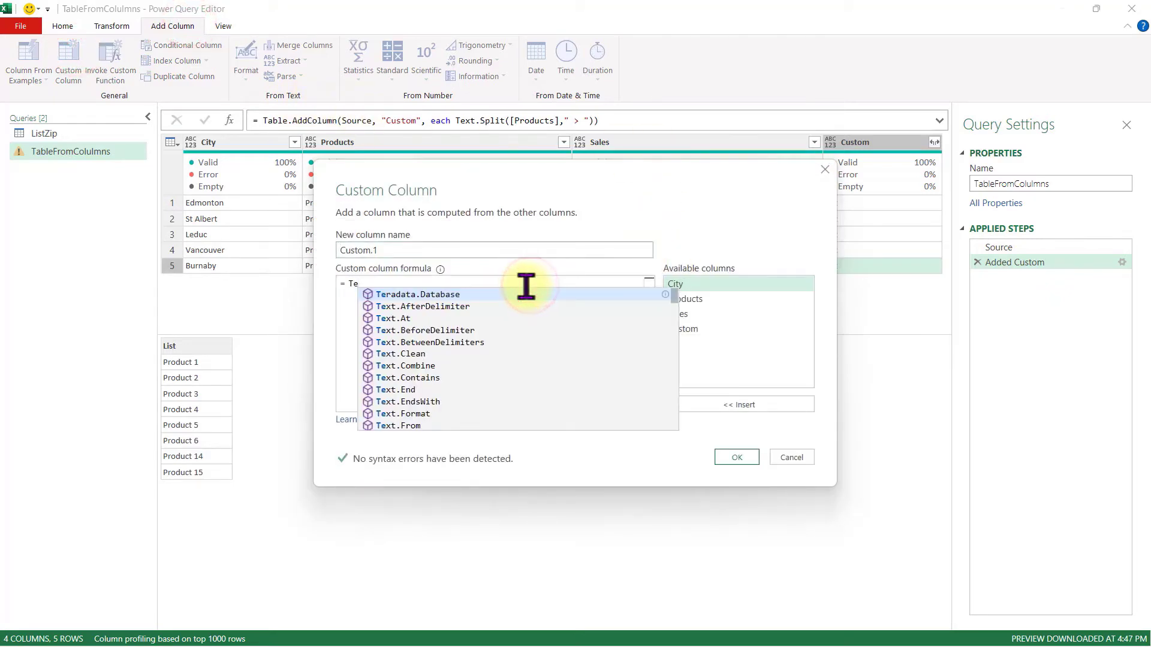
pyautogui.write('xt.Split (')
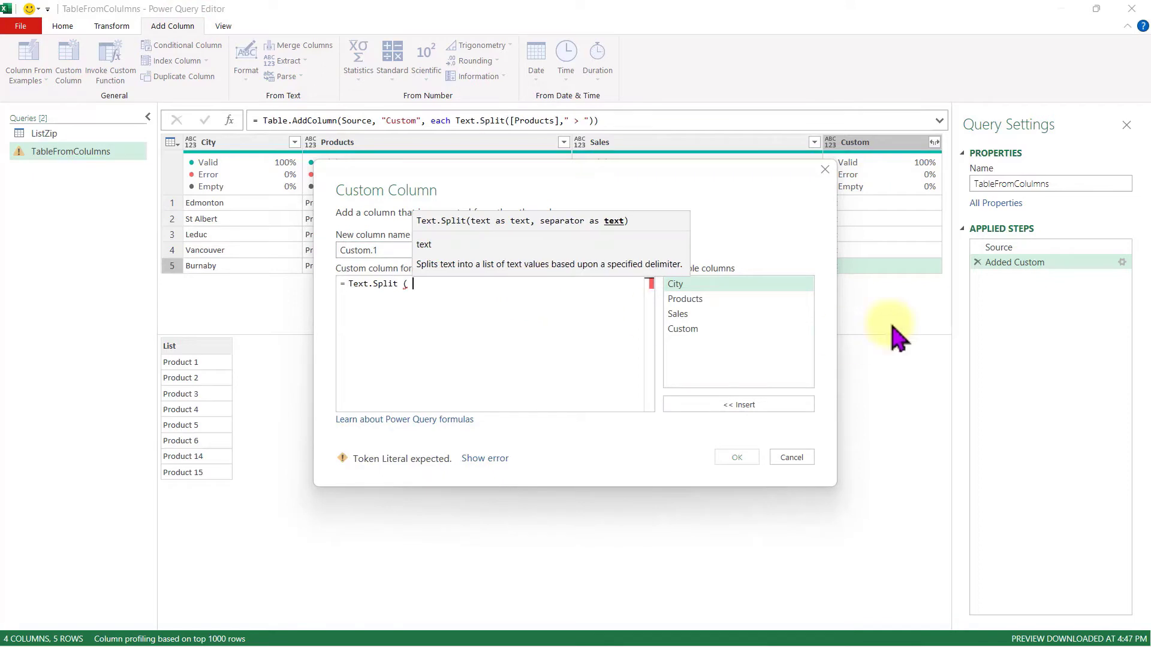
pyautogui.doubleClick(719, 314)
pyautogui.write(', ')
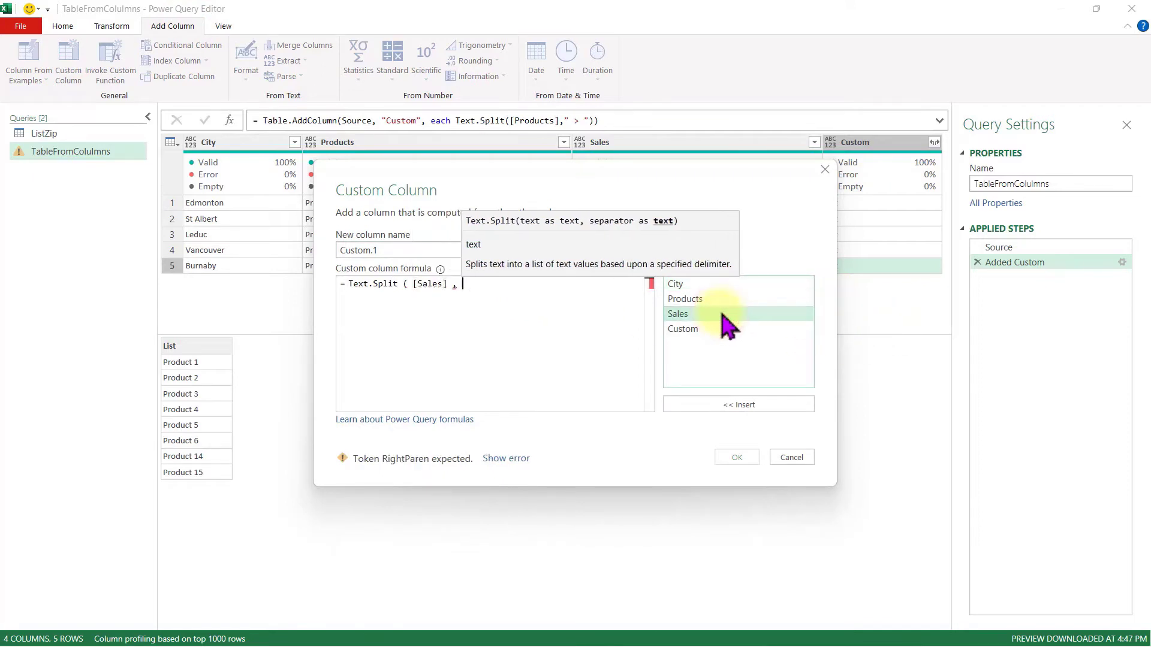
pyautogui.write('" > "')
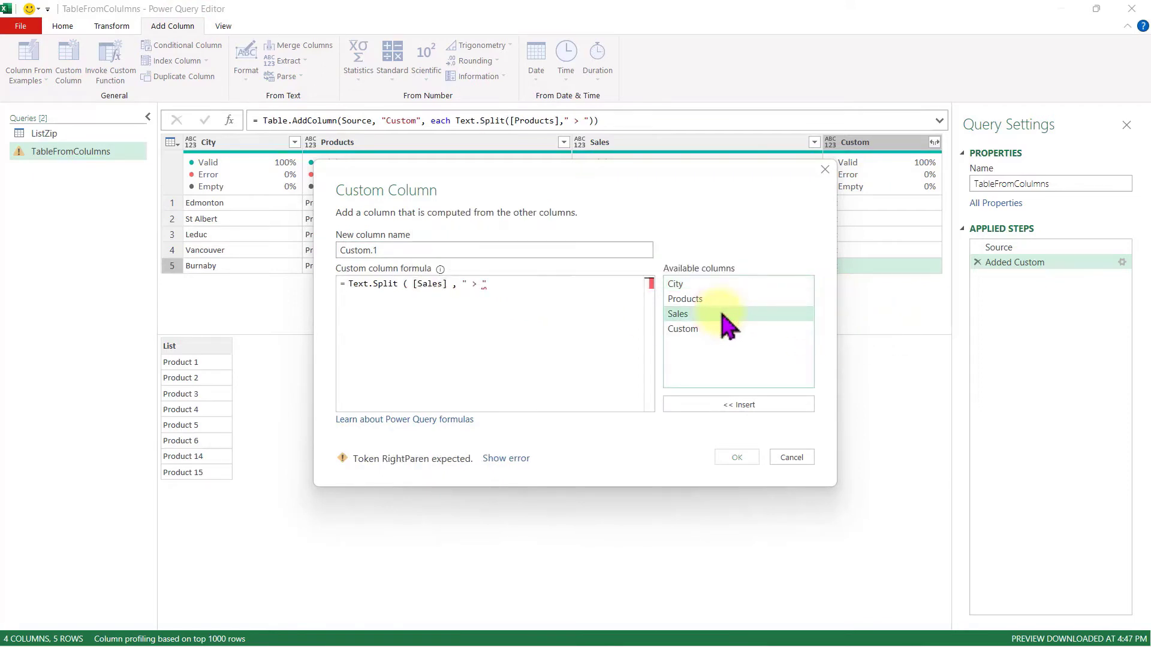
pyautogui.write(')')
pyautogui.click(737, 458)
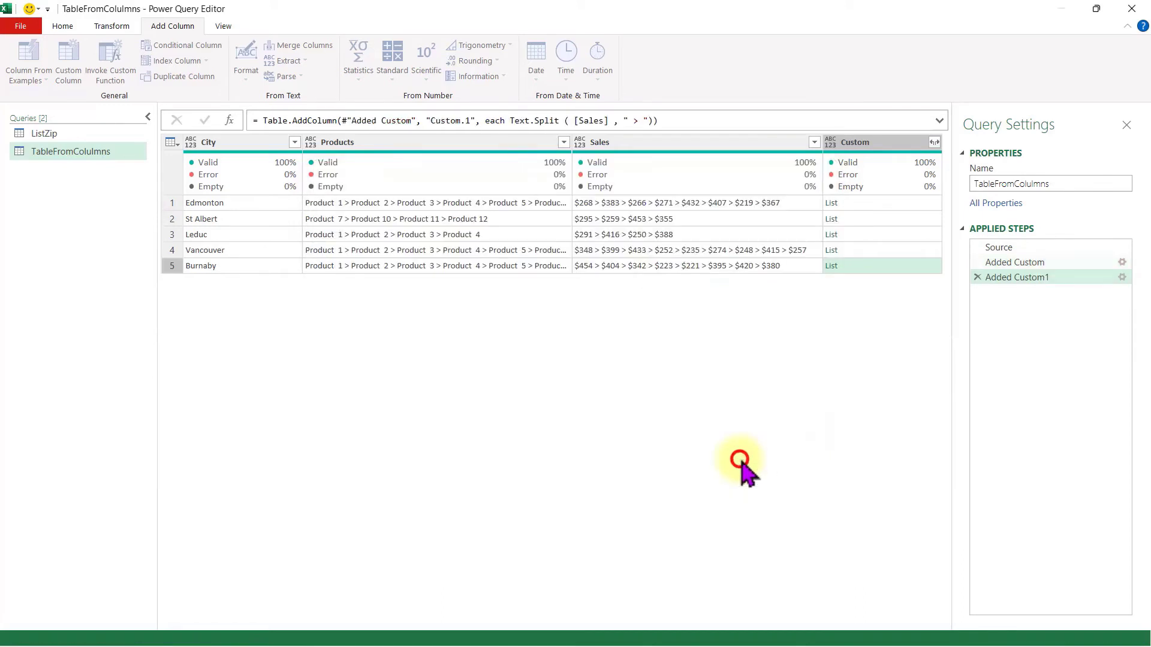
# Preview the split sales list in the Custom.1 column for each city
pyautogui.click(911, 204)
pyautogui.click(919, 218)
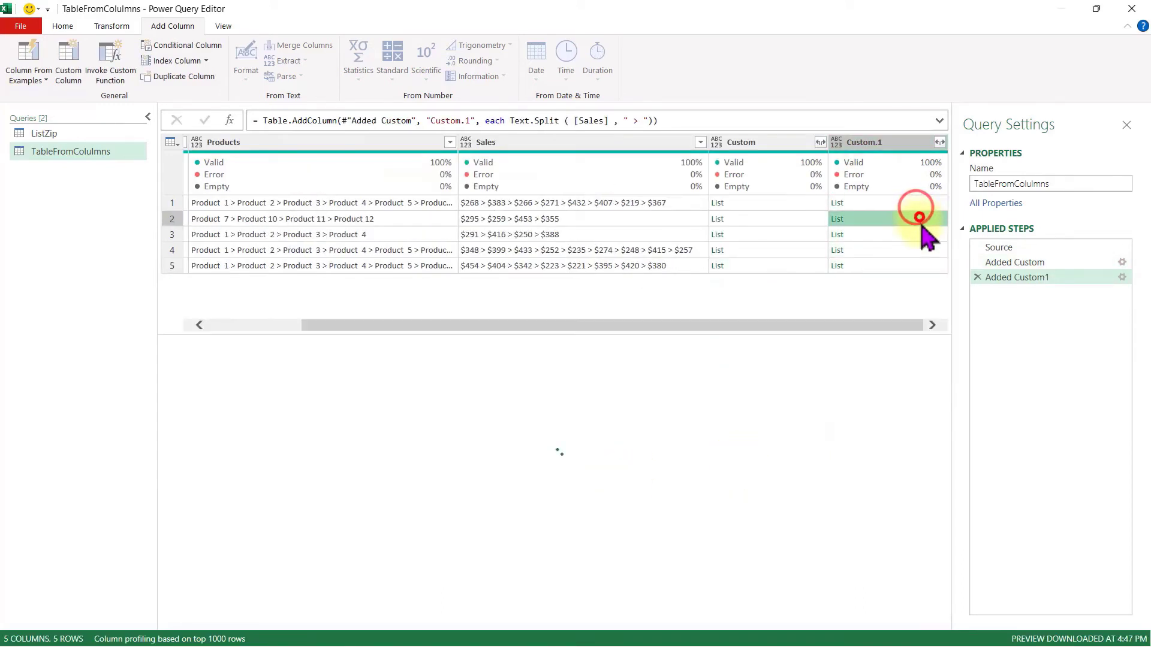
pyautogui.click(917, 234)
pyautogui.click(915, 250)
pyautogui.click(908, 265)
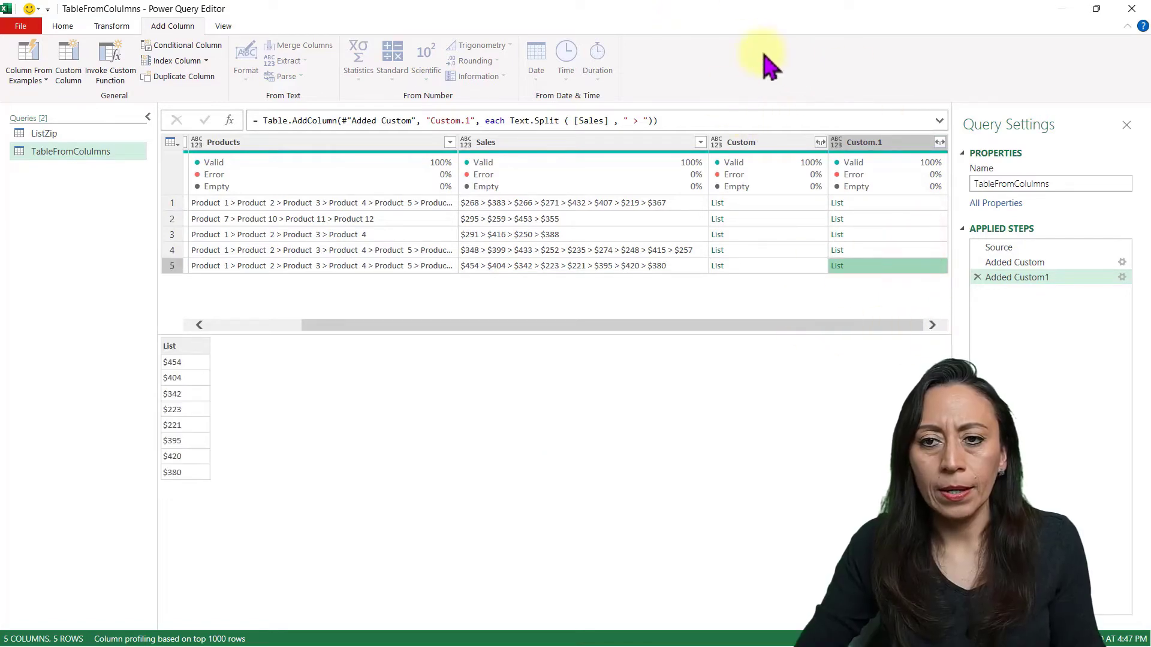
# Compare the product lists in Custom with the matching sales lists in Custom.1, focusing on the Edmonton and St Albert rows
pyautogui.click(809, 202)
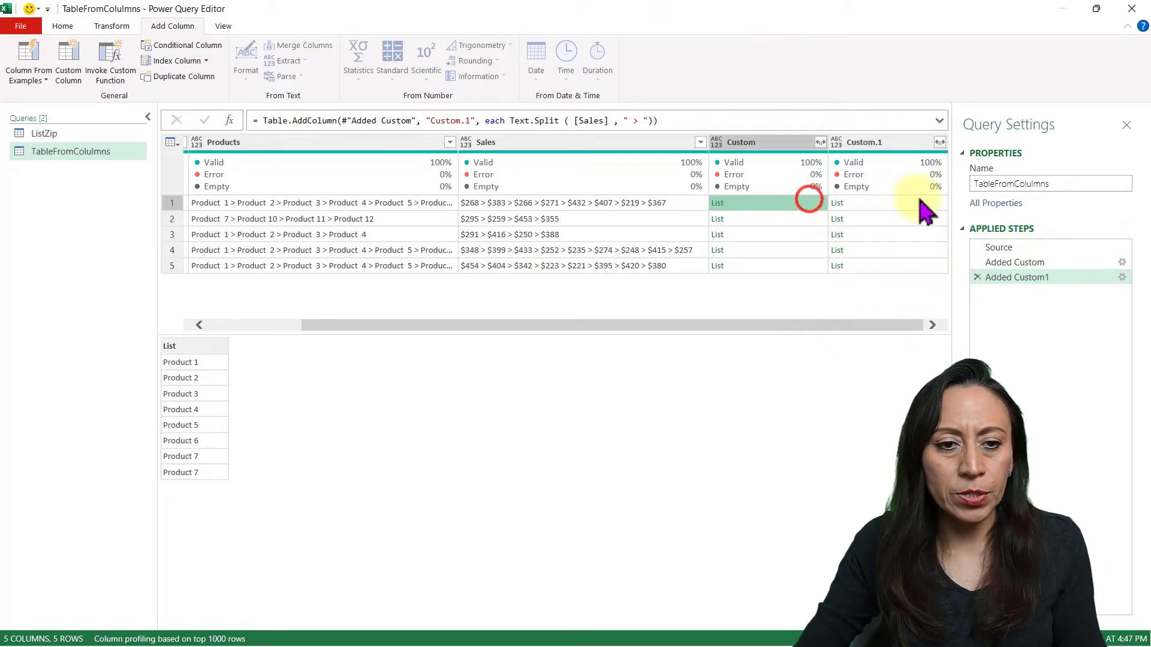
pyautogui.click(919, 202)
pyautogui.click(905, 217)
pyautogui.click(801, 221)
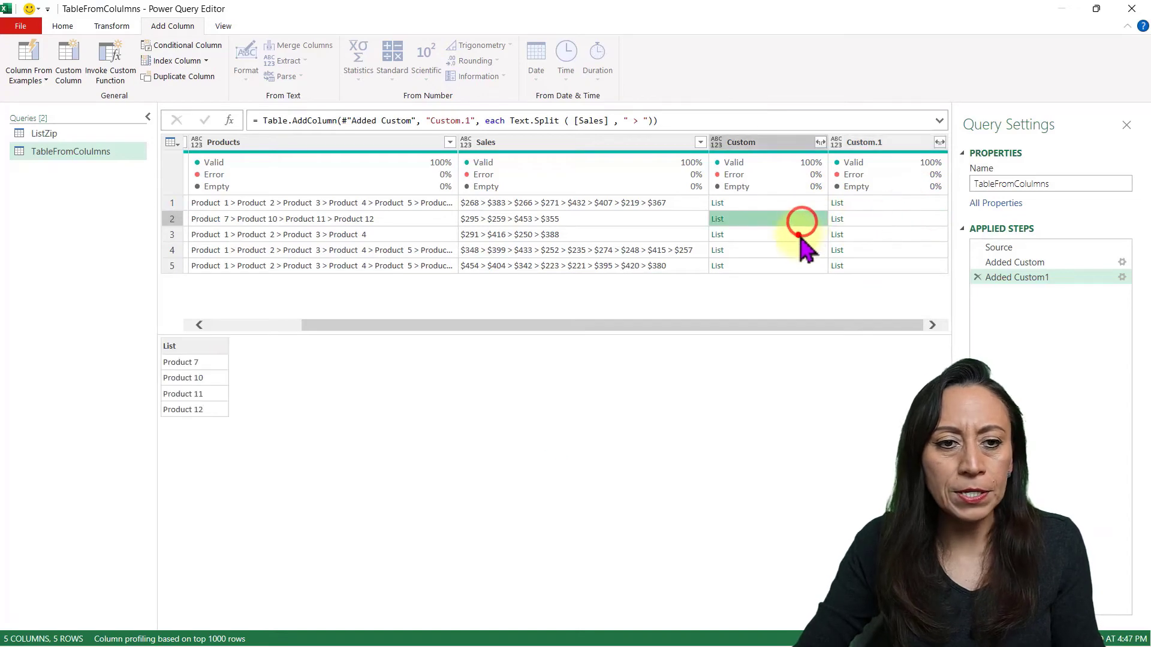
pyautogui.click(912, 219)
pyautogui.click(920, 235)
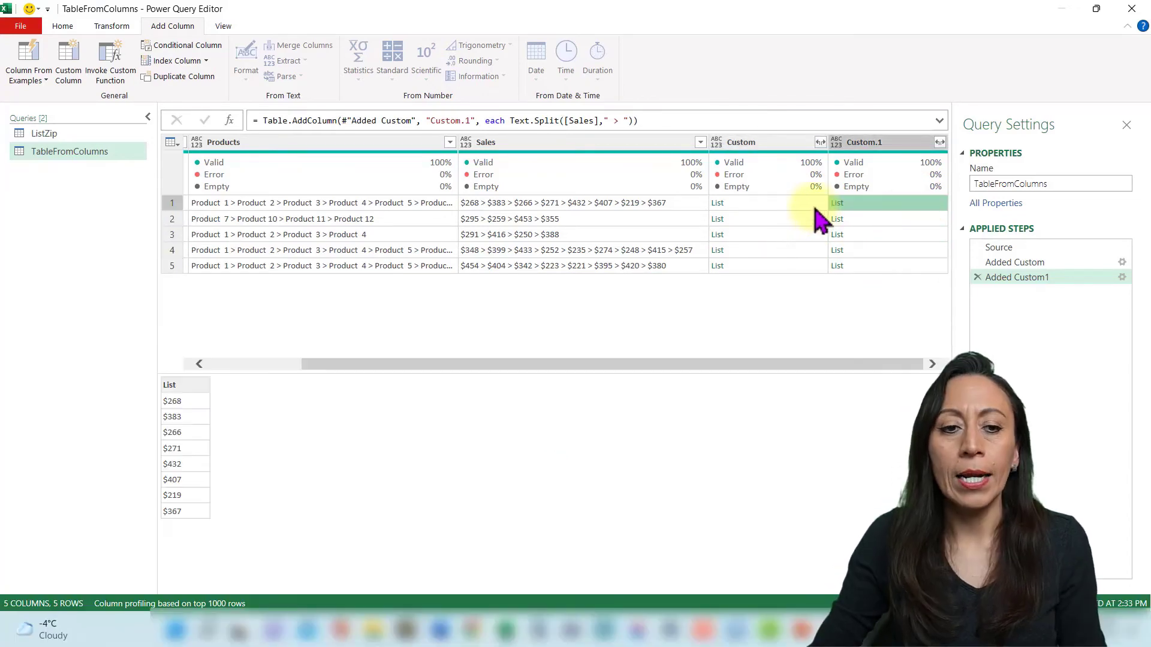
pyautogui.click(812, 202)
pyautogui.click(906, 204)
pyautogui.click(779, 205)
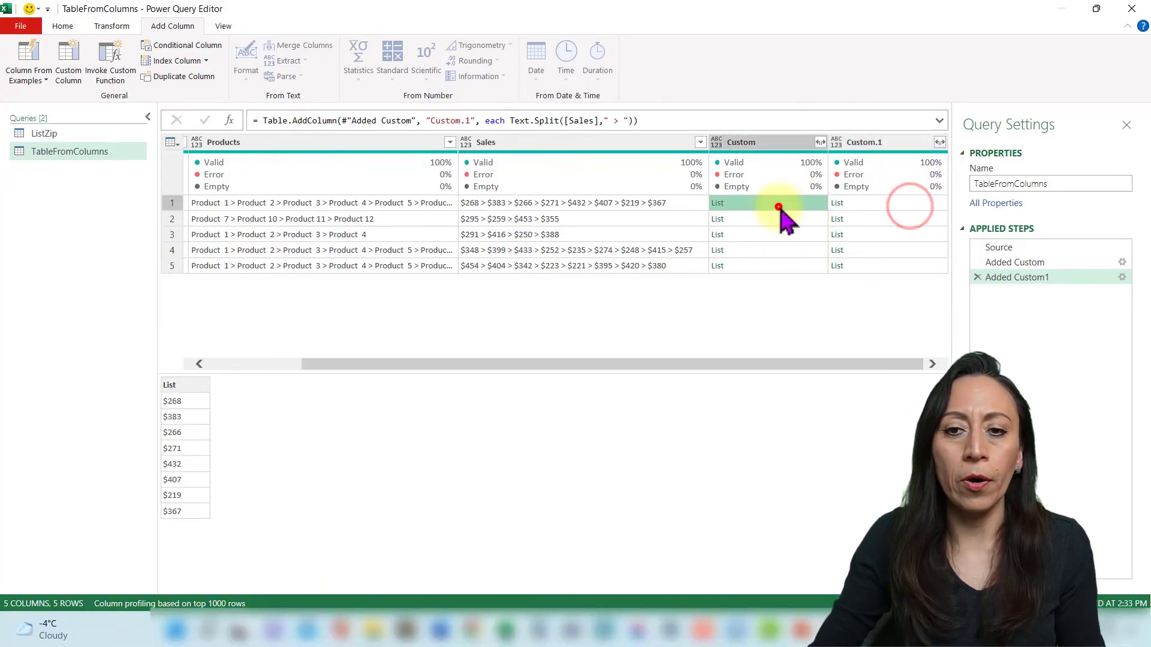
pyautogui.click(865, 203)
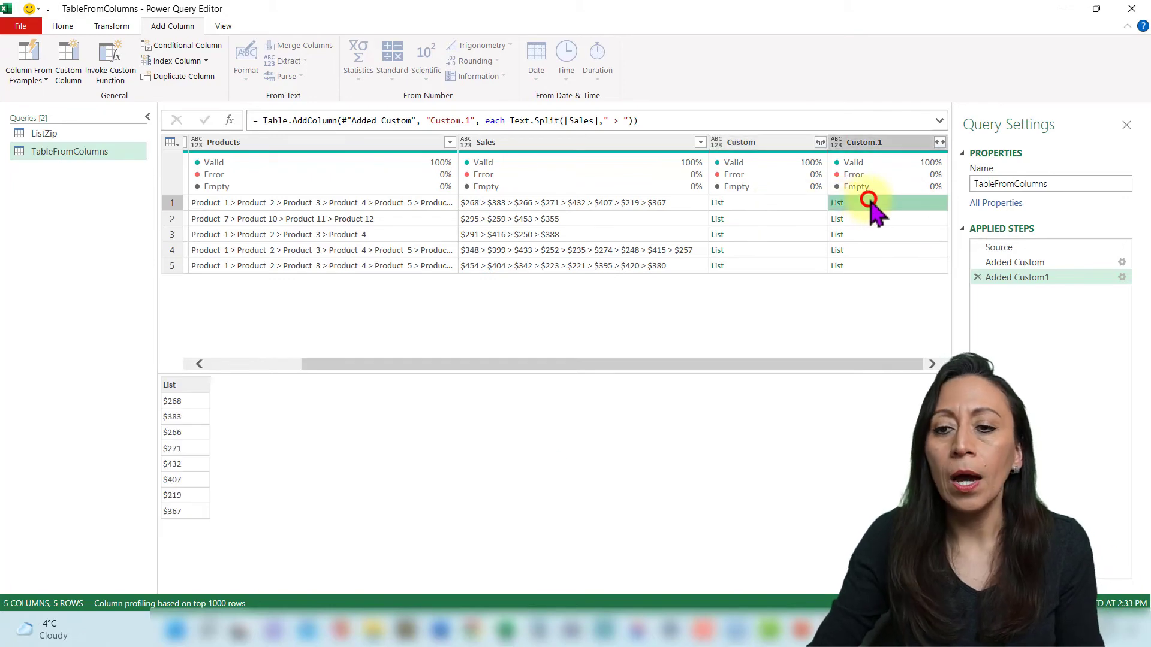
# Copy the Text.Split([Sales]," > ") formula from the Added Custom1 step's settings, leaving that step unmodified
pyautogui.click(1122, 277)
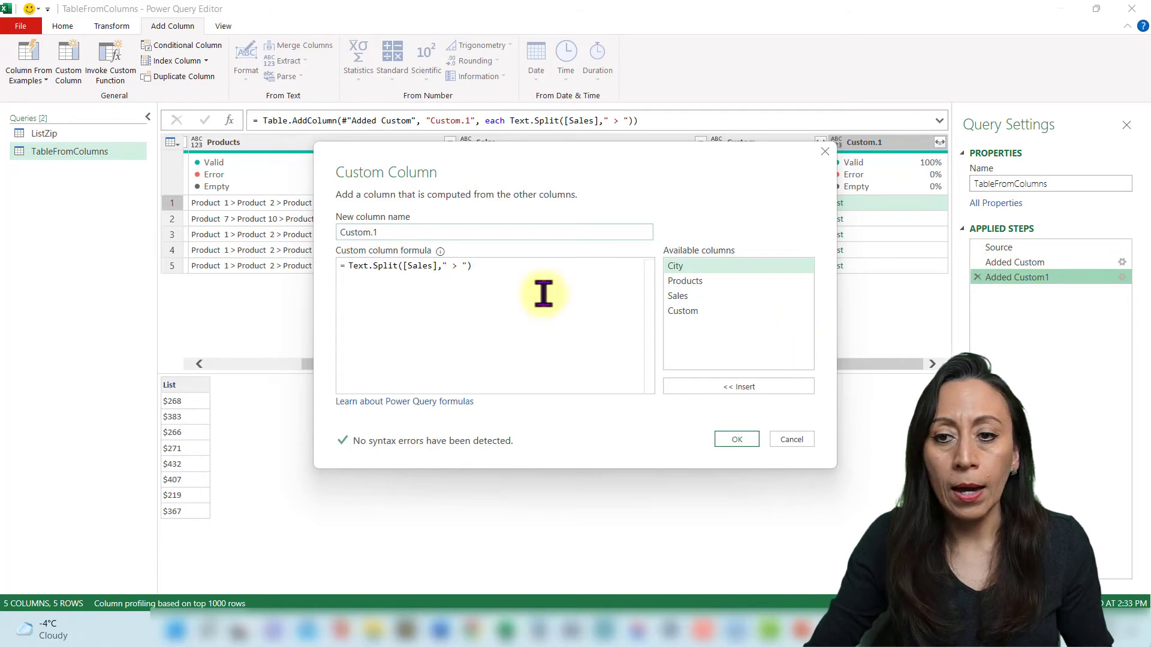
pyautogui.moveTo(540, 270); pyautogui.dragTo(334, 267)
pyautogui.hotkey('ctrl', 'c')
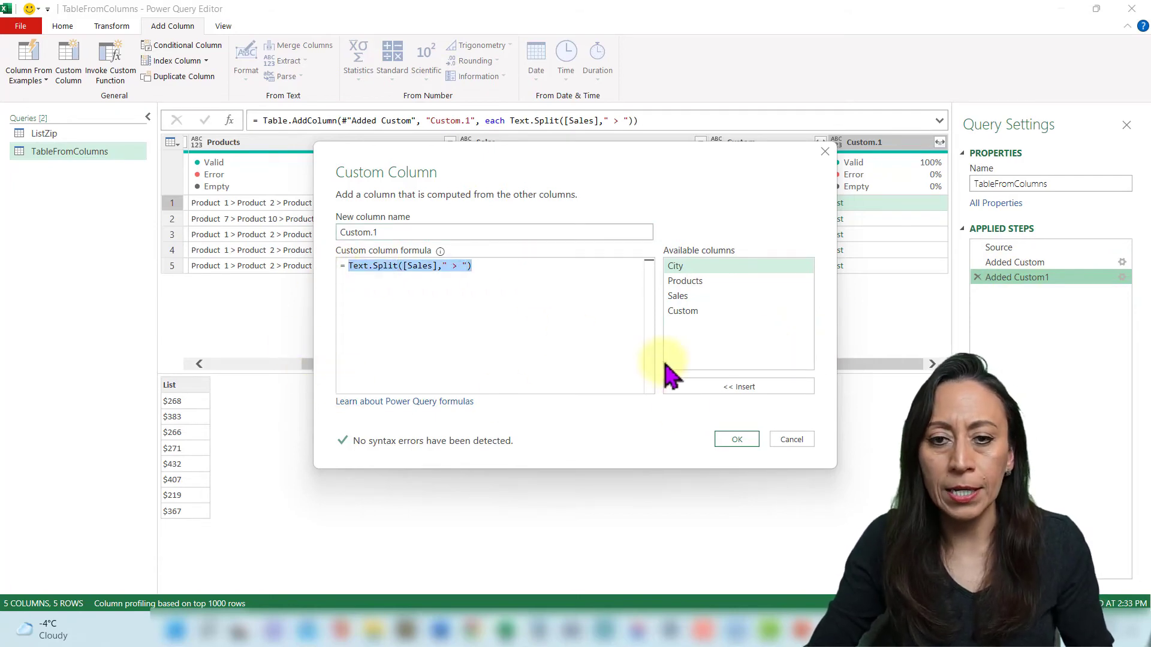
pyautogui.click(790, 441)
# Open the Added Custom step's formula for editing and insert Table.FromColumns( { before the Products split
pyautogui.click(1049, 264)
pyautogui.click(1058, 276)
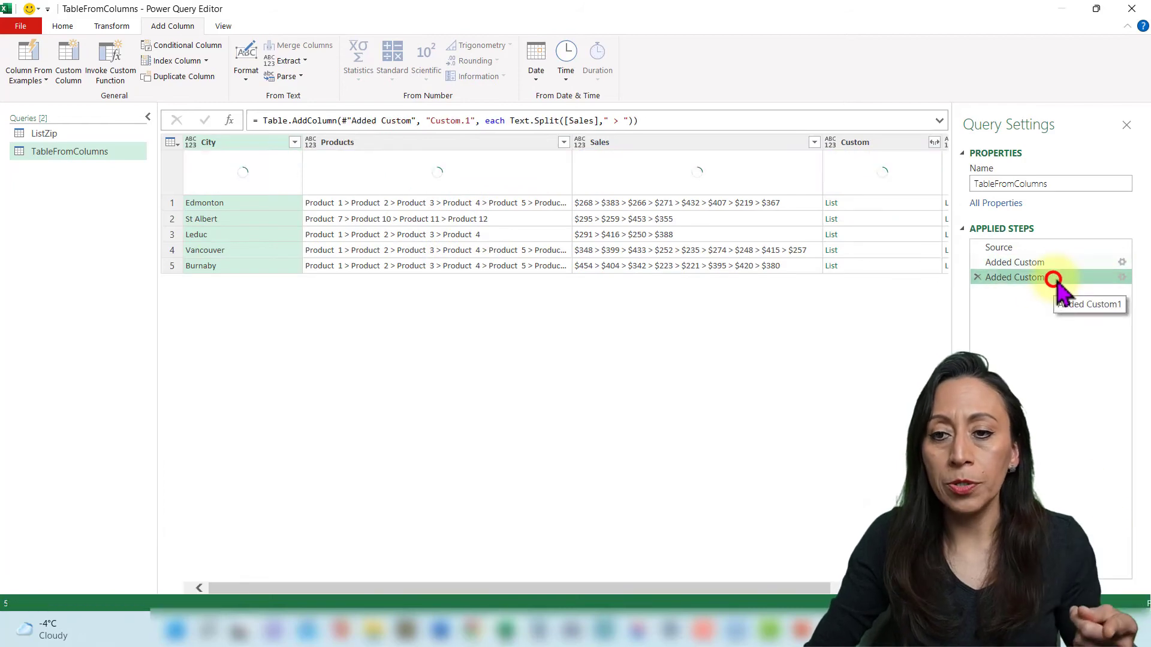
pyautogui.click(1058, 265)
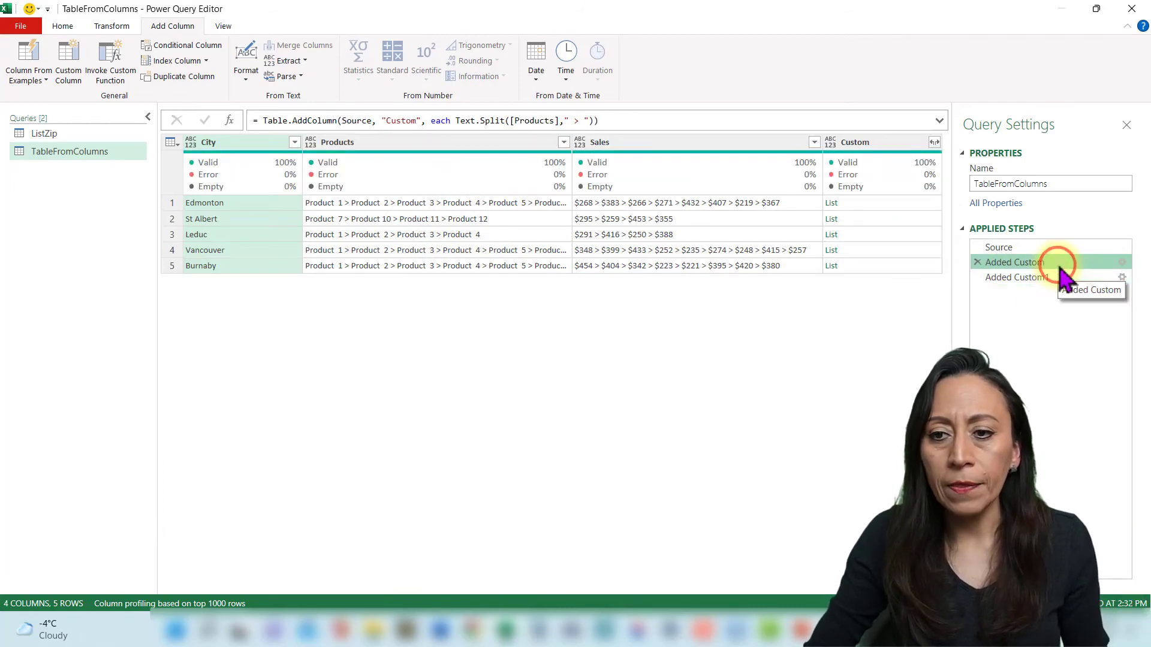
pyautogui.click(1122, 262)
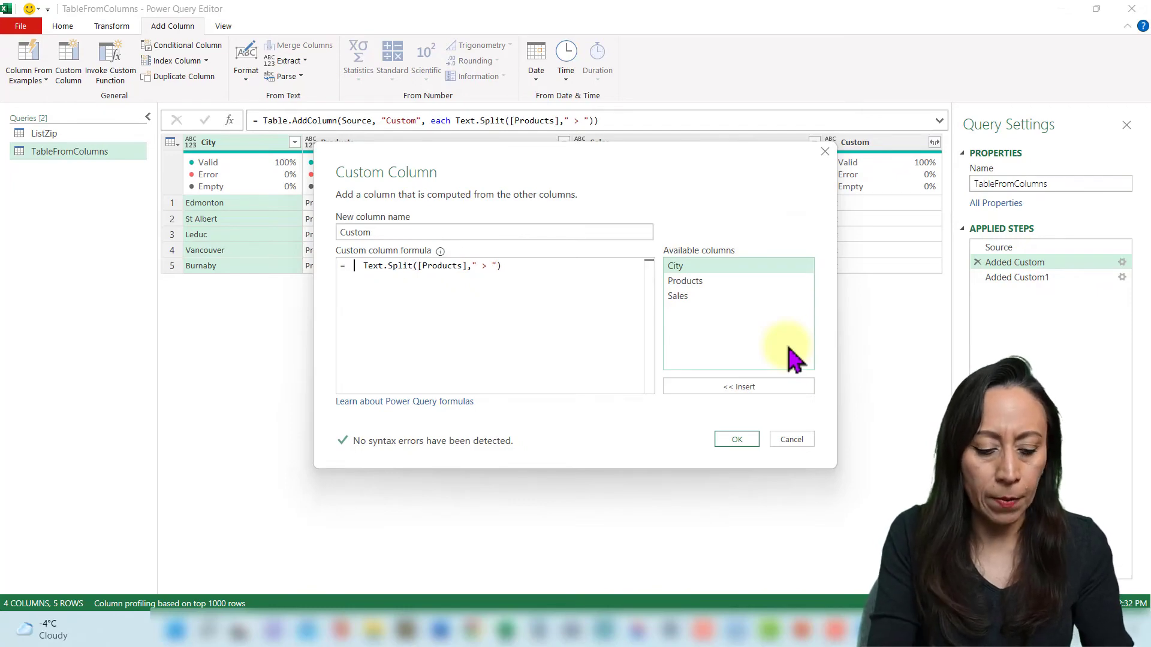
pyautogui.write('Table.')
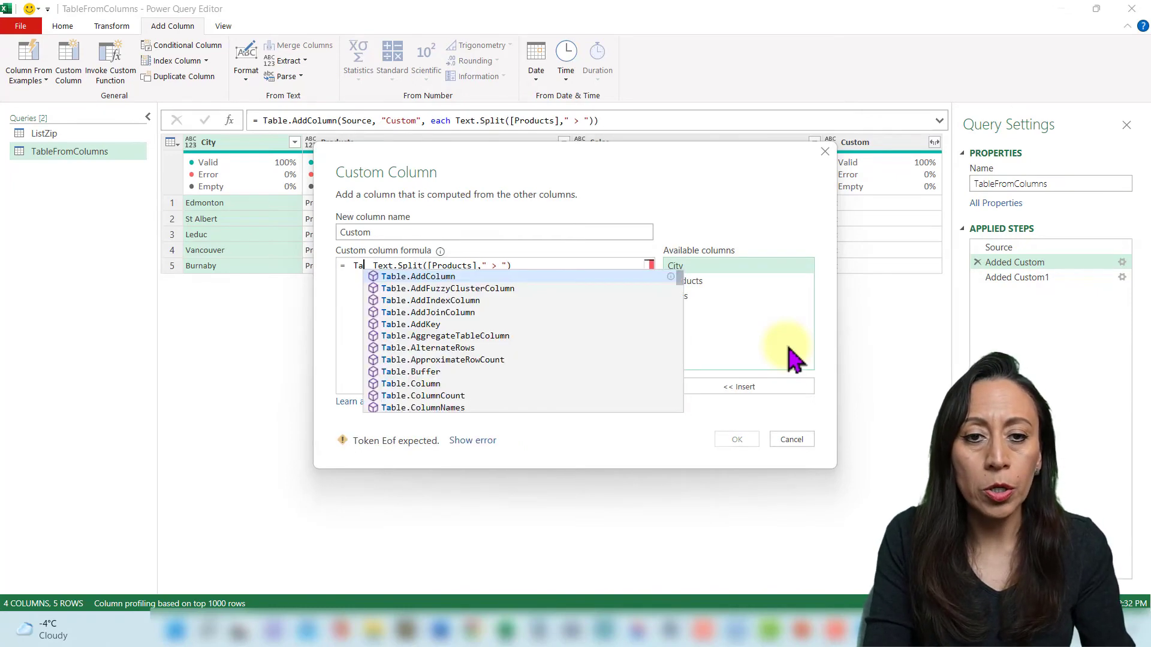
pyautogui.write('FromColumns')
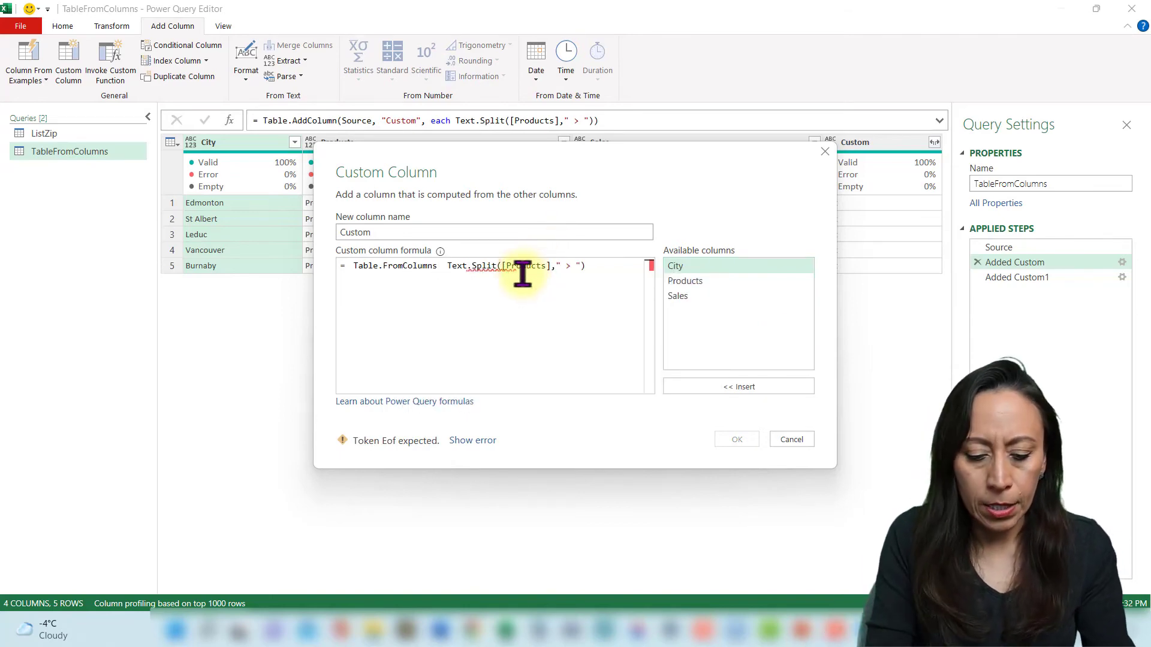
pyautogui.write('( ')
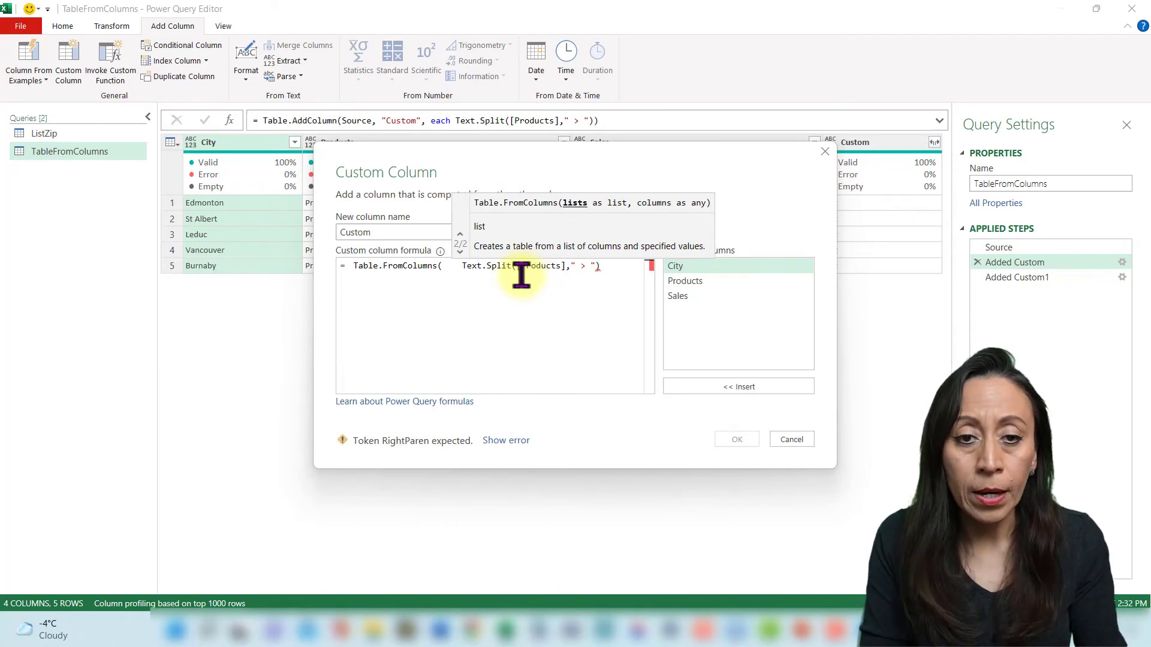
pyautogui.write(' {')
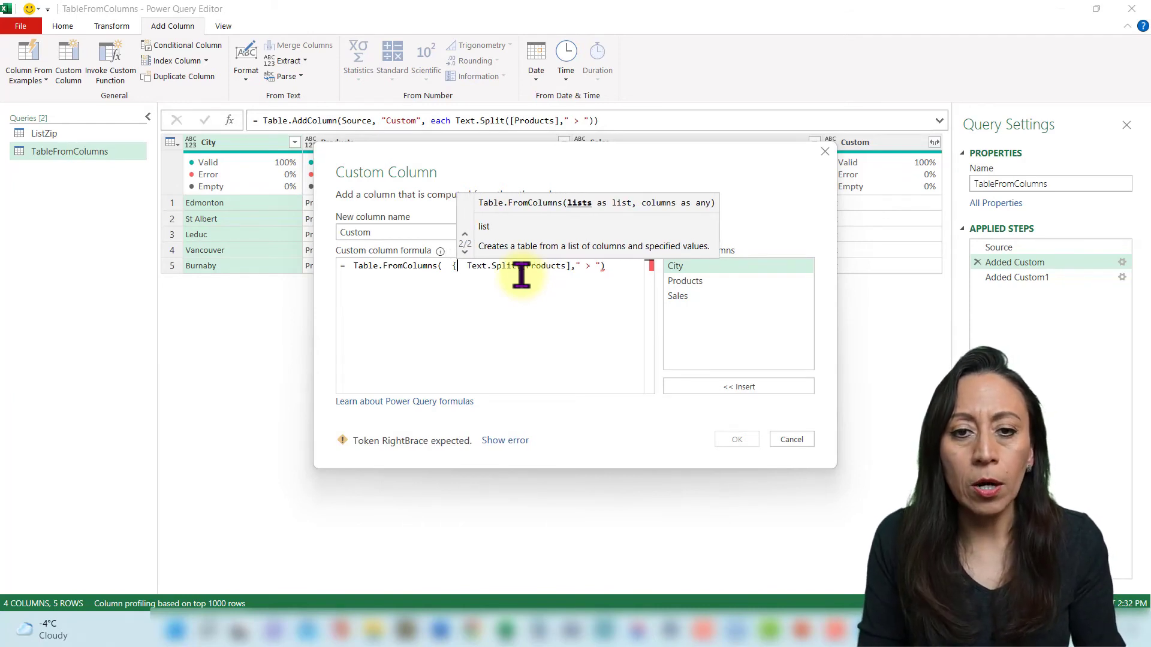
# Append the copied Text.Split([Sales]," > ") as the second list after the Products split, close the formula with } ) and apply it
pyautogui.press('Right')
pyautogui.press('Right')
pyautogui.press('Right')
pyautogui.press('Right')
pyautogui.press('Right')
pyautogui.press('Right')
pyautogui.press('Right')
pyautogui.press('Right')
pyautogui.press('Right')
pyautogui.press('Right')
pyautogui.press('Right')
pyautogui.press('Right')
pyautogui.press('Right')
pyautogui.press('Right')
pyautogui.press('Right')
pyautogui.press('Right')
pyautogui.press('Right')
pyautogui.press('Right')
pyautogui.press('Right')
pyautogui.press('Right')
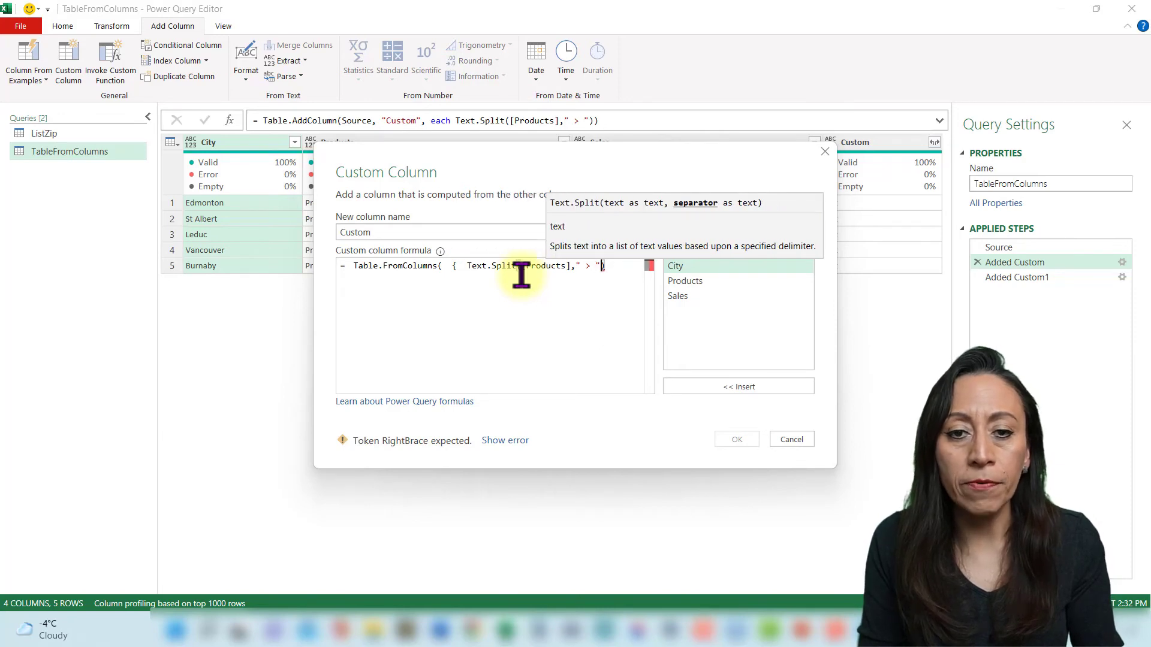
pyautogui.press('Right')
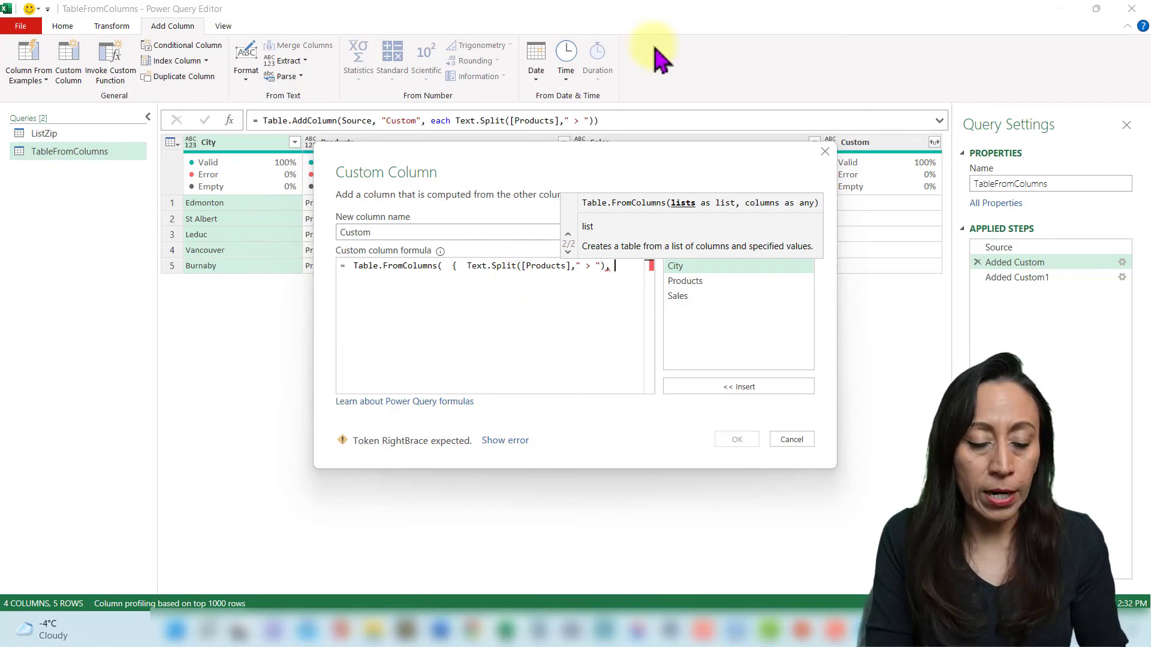
pyautogui.hotkey('ctrl', 'v')
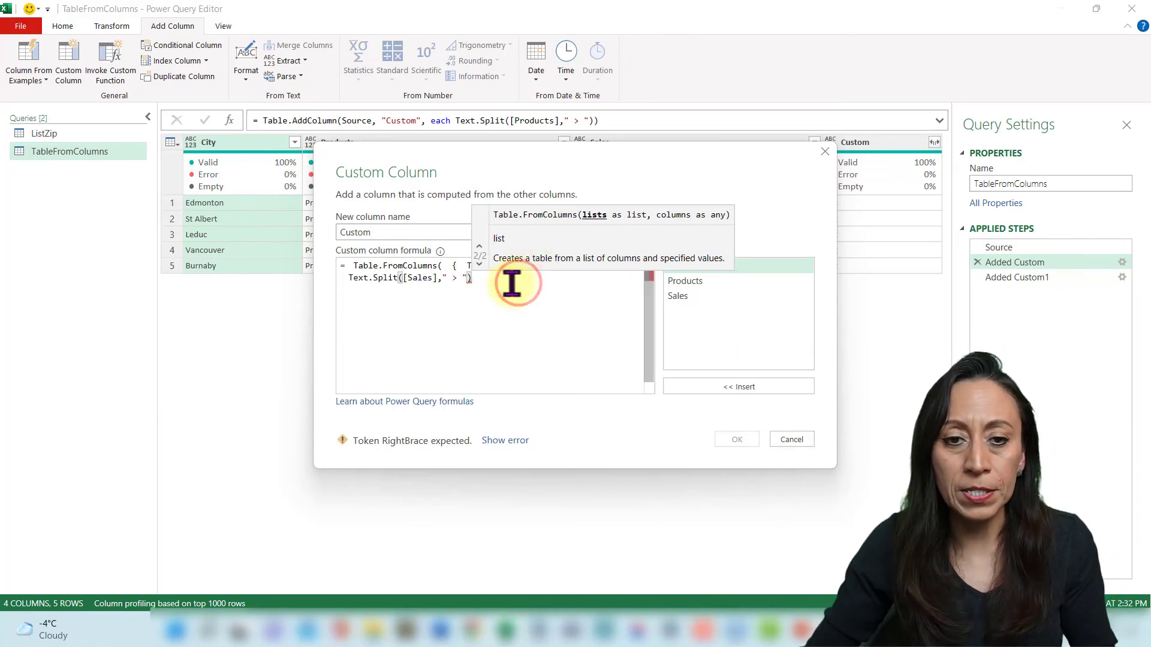
pyautogui.click(646, 174)
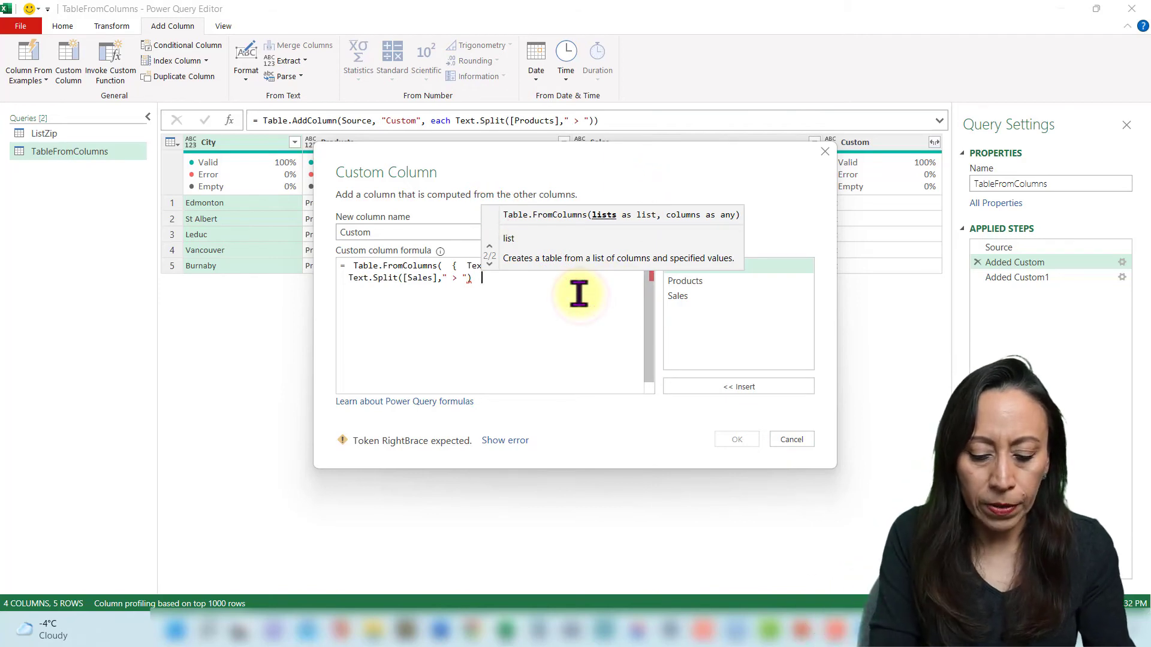
pyautogui.write('} ')
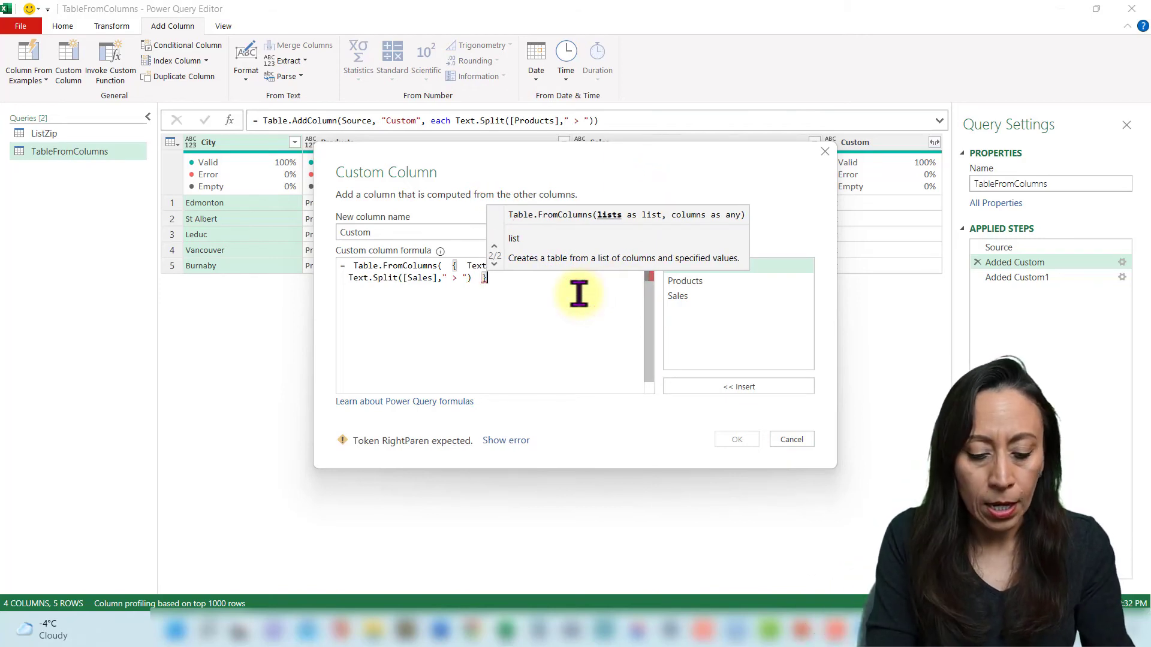
pyautogui.write(')')
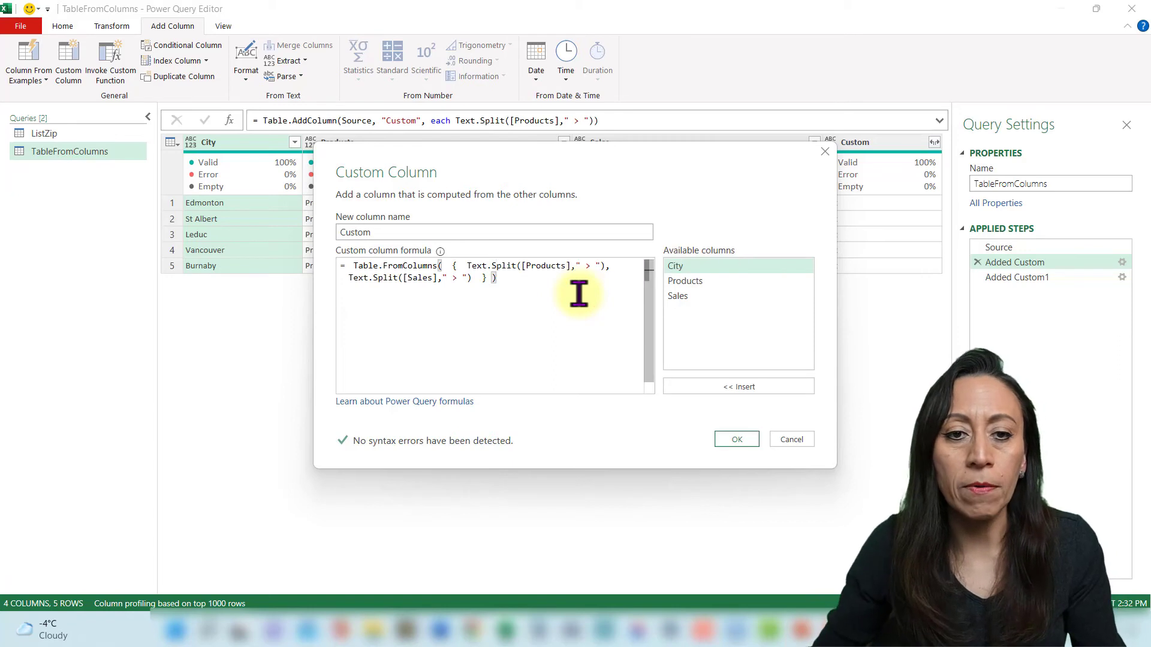
pyautogui.moveTo(352, 279); pyautogui.dragTo(563, 277)
pyautogui.moveTo(354, 265); pyautogui.dragTo(433, 264)
pyautogui.click(503, 276)
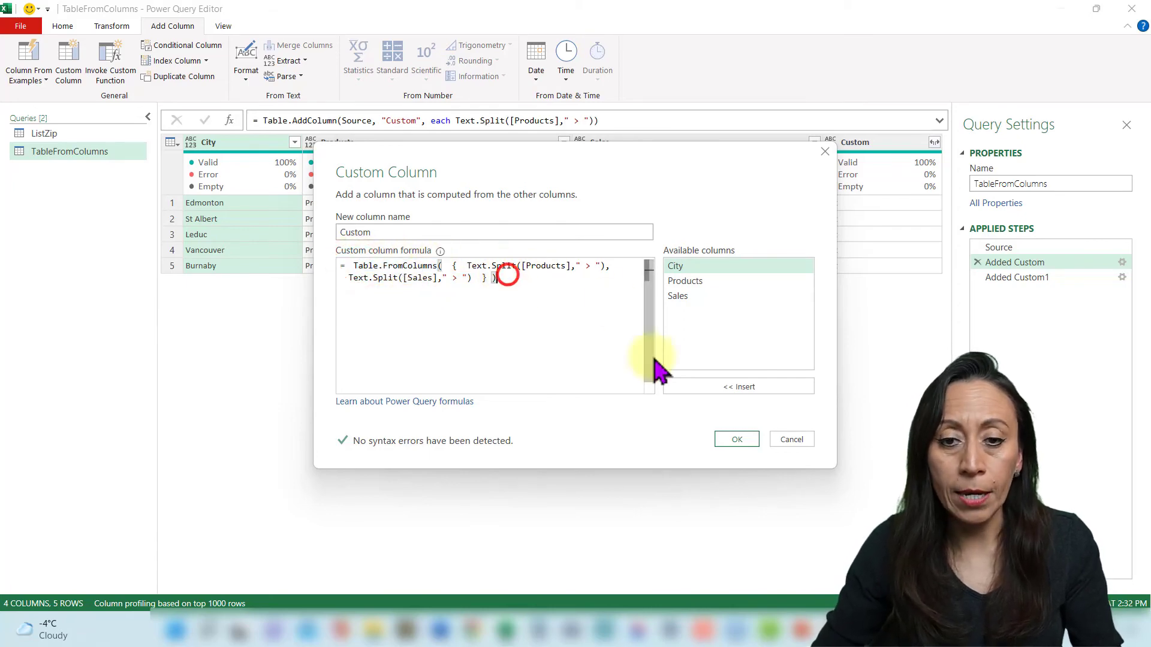
pyautogui.click(744, 440)
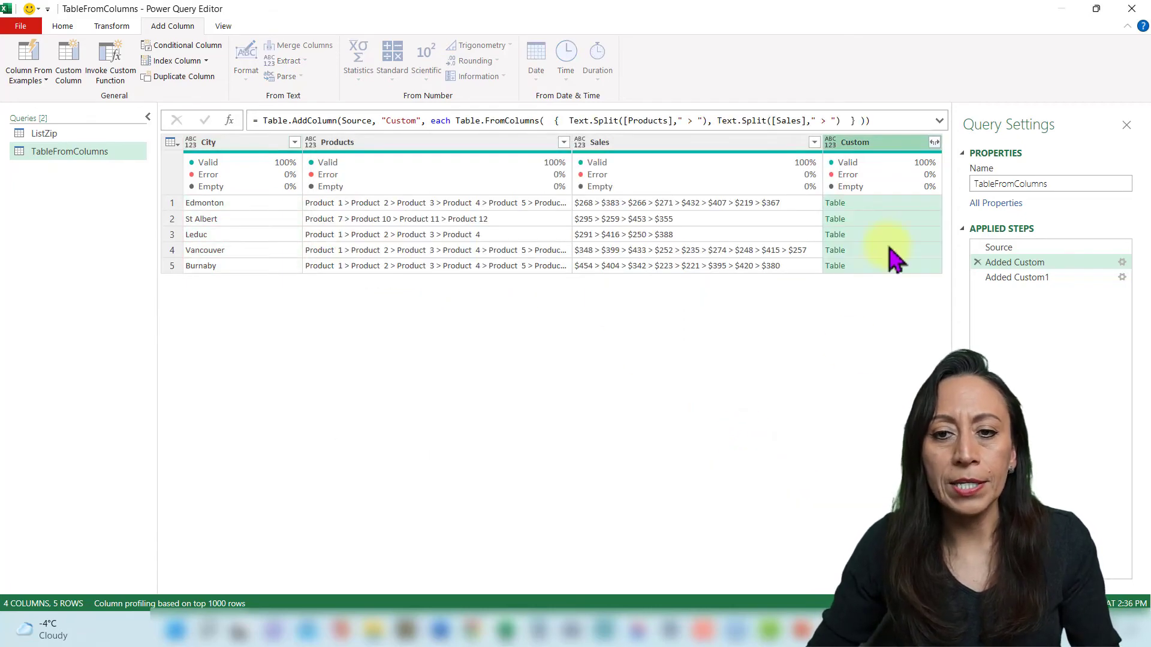
# Check the nested tables for Edmonton and St Albert in the Custom column and delete the redundant Added Custom1 step
pyautogui.click(912, 203)
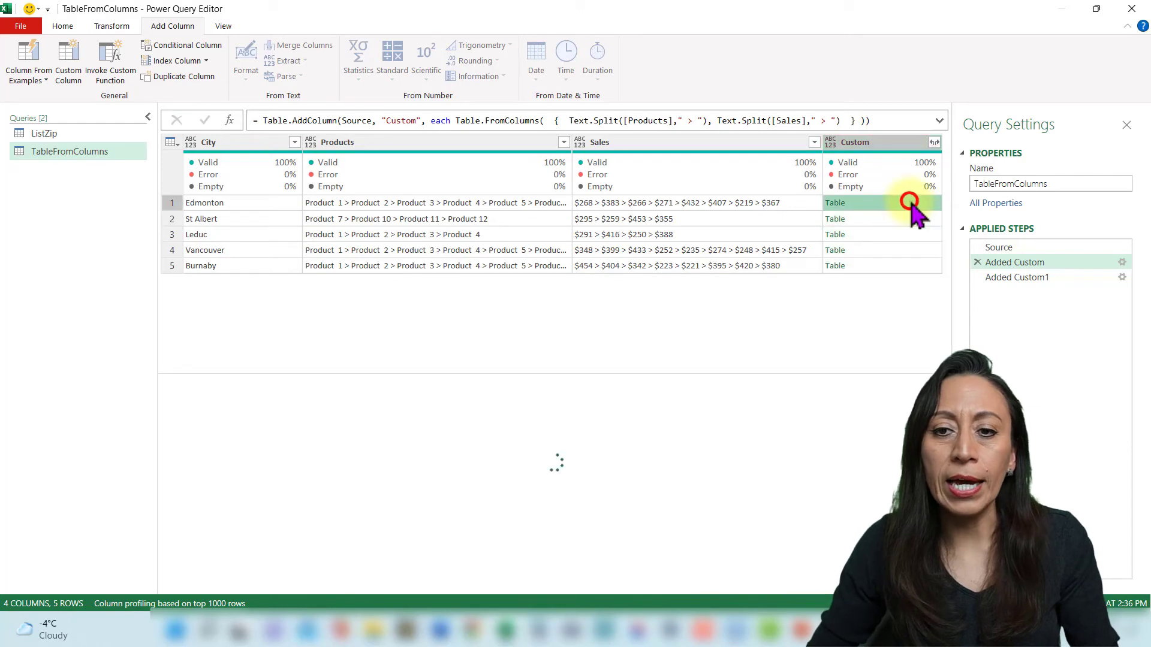
pyautogui.click(922, 219)
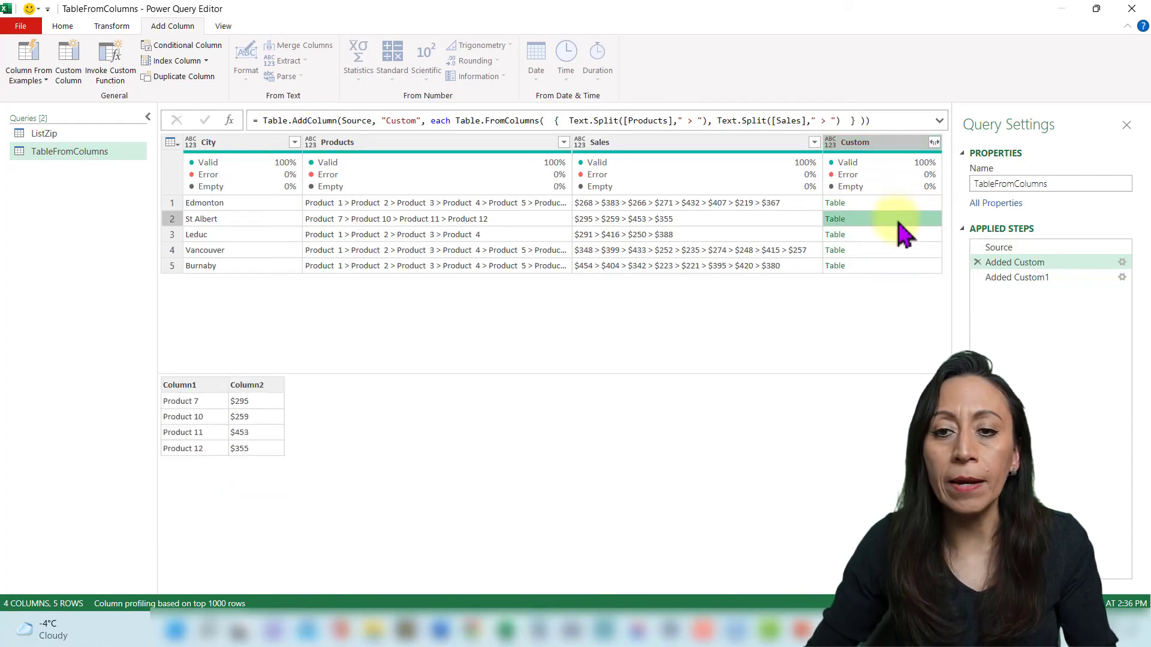
pyautogui.click(905, 204)
pyautogui.click(906, 218)
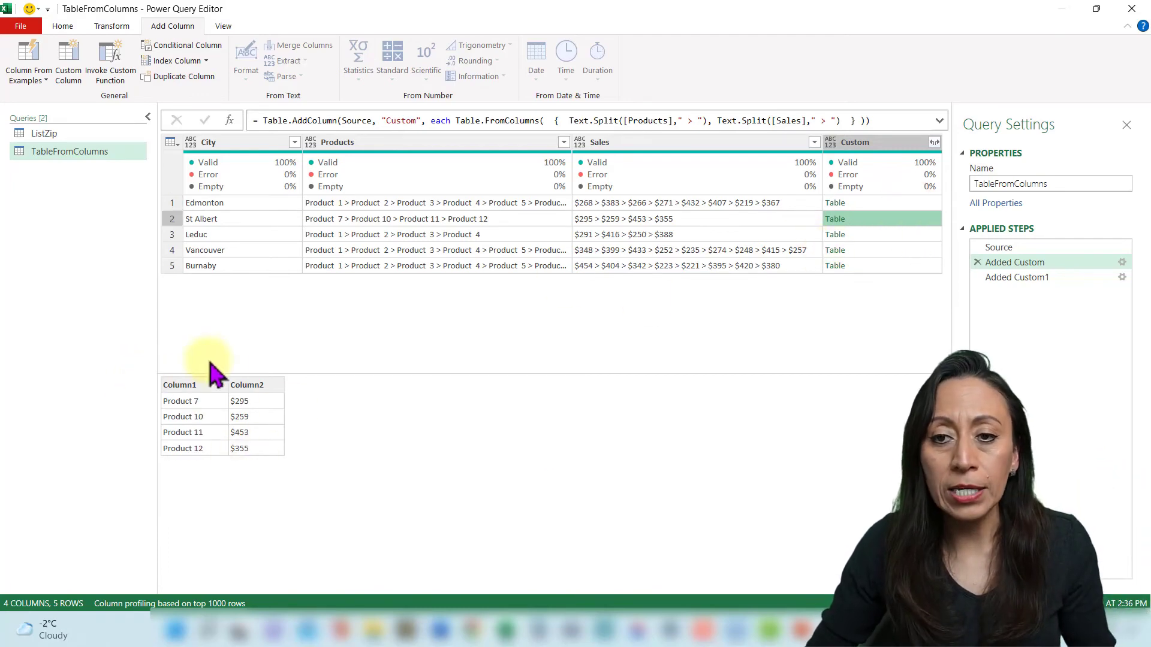
pyautogui.click(906, 204)
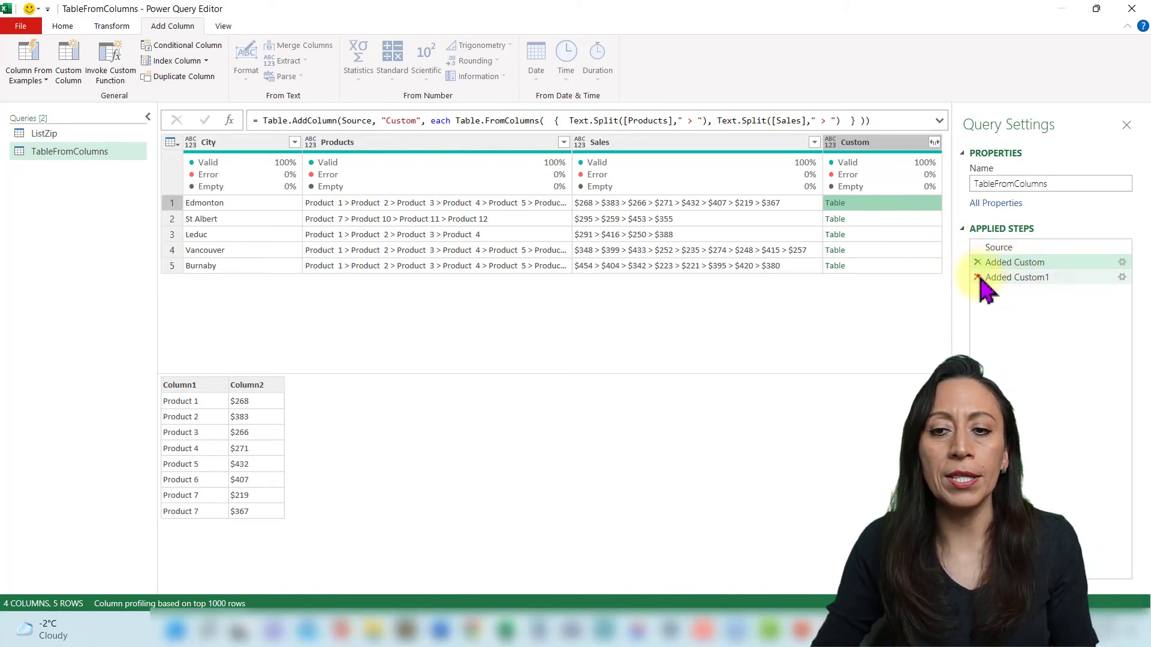
pyautogui.click(978, 277)
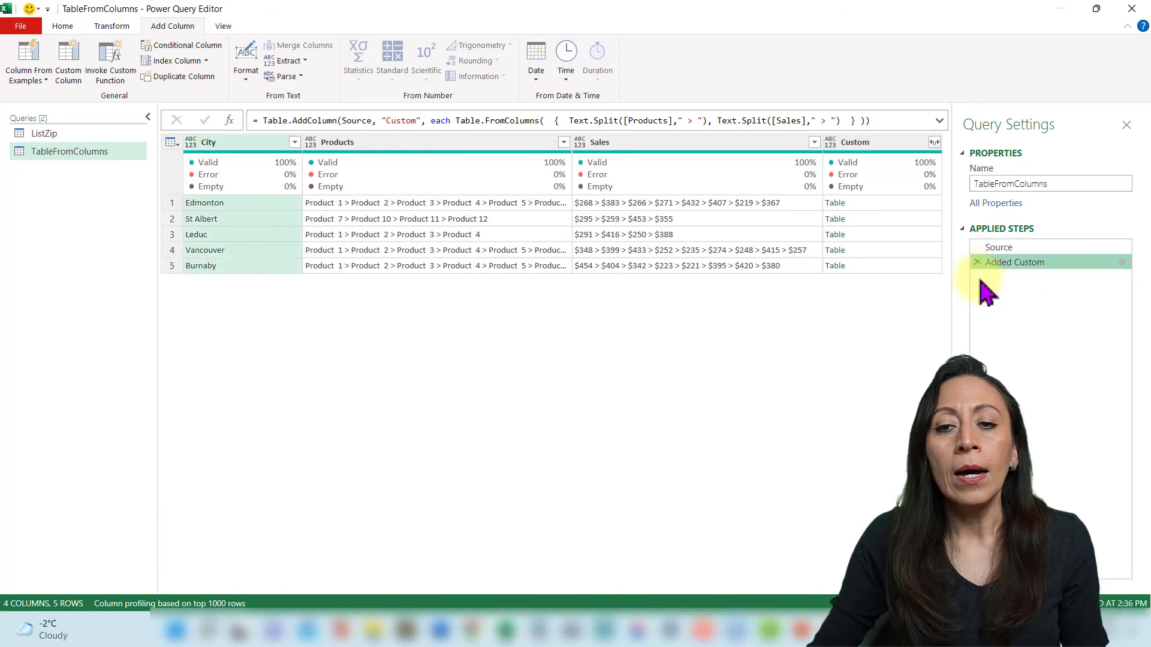
# Expand the Custom column's nested tables into Column1 and Column2 without using the original column name as prefix
pyautogui.click(934, 142)
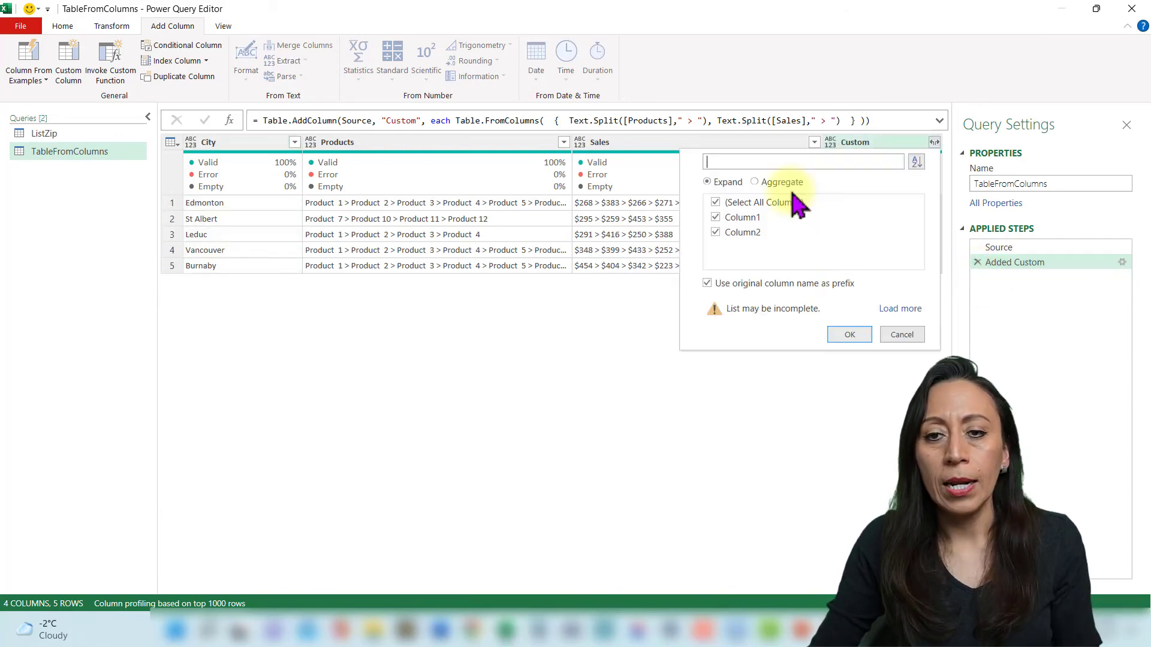
pyautogui.click(898, 335)
pyautogui.click(905, 142)
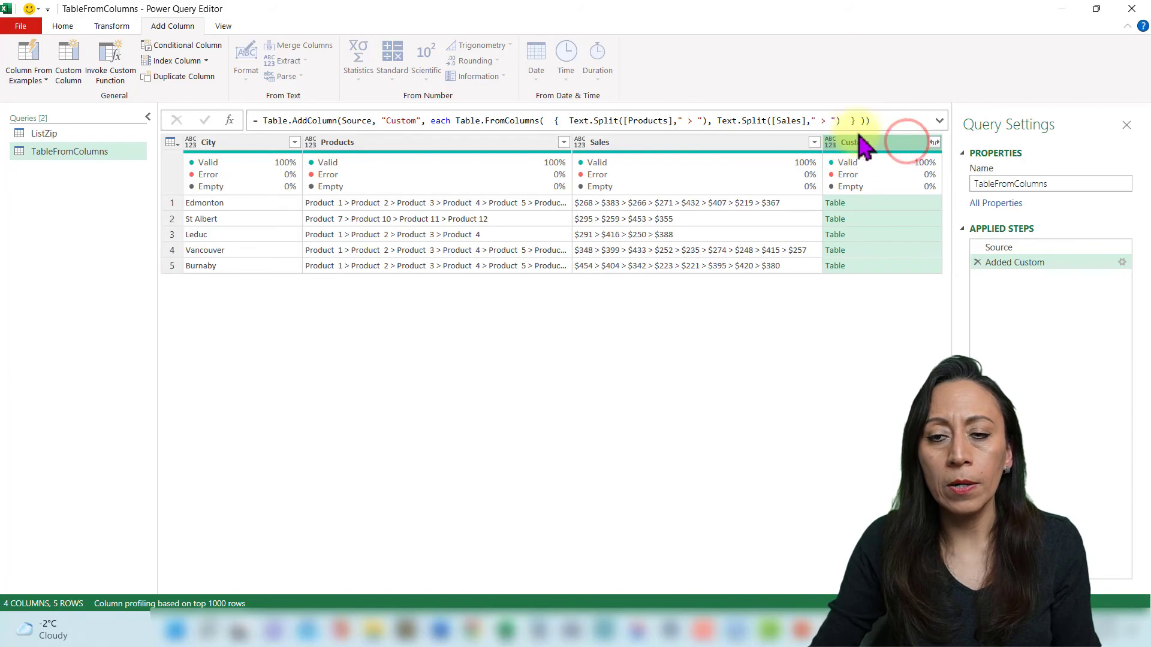
pyautogui.click(934, 143)
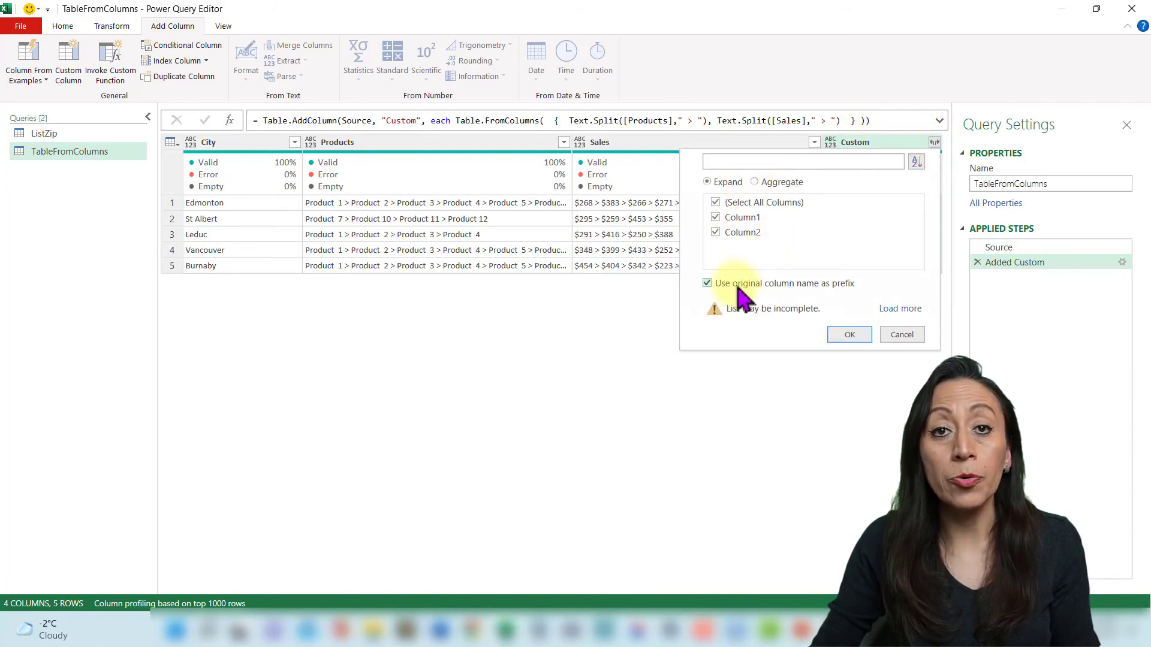
pyautogui.click(708, 284)
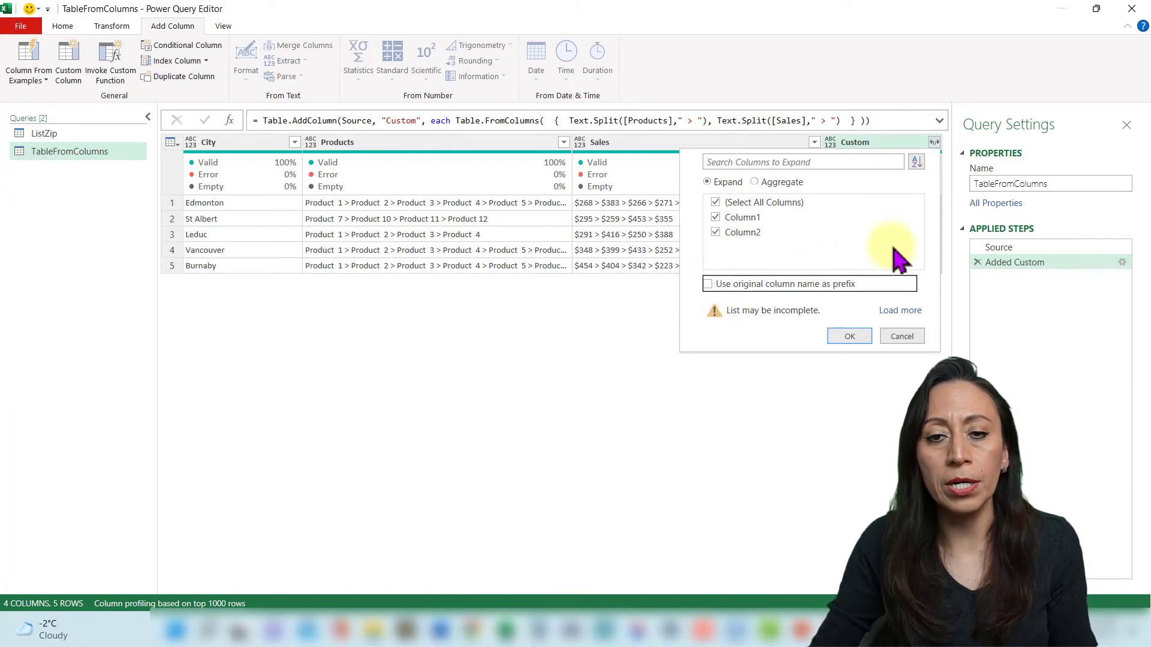
pyautogui.click(853, 335)
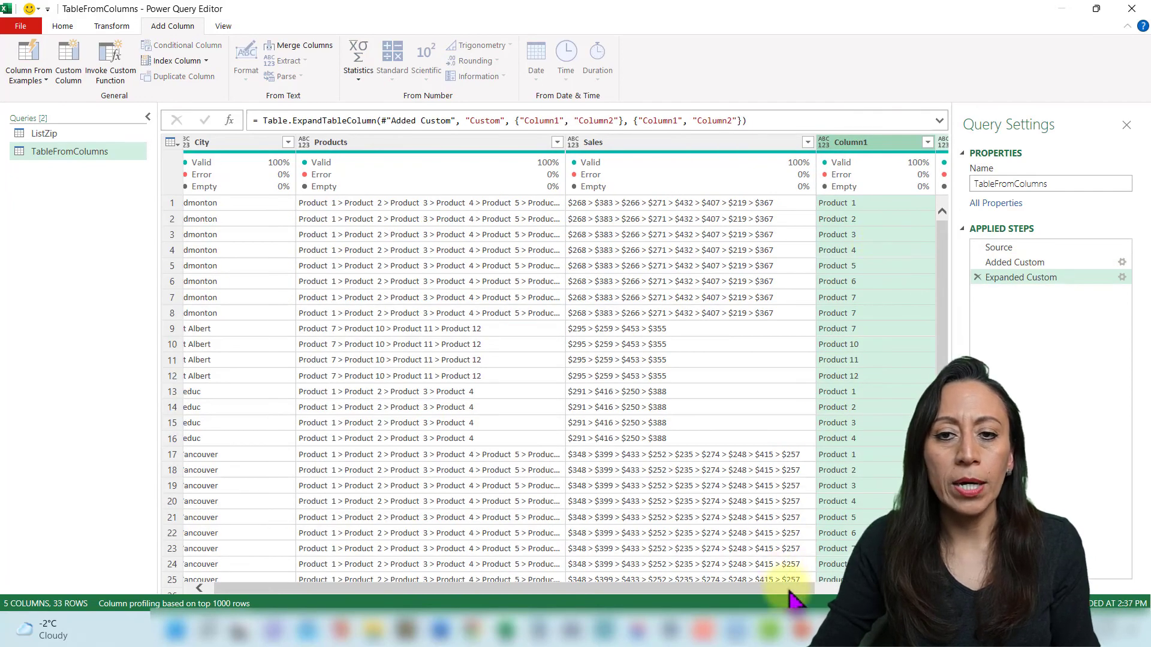
# Rename the two expanded columns to Product and Sales Amount within the Expanded Custom step's Table.ExpandTableColumn formula
pyautogui.moveTo(792, 595); pyautogui.dragTo(822, 591)
pyautogui.click(785, 204)
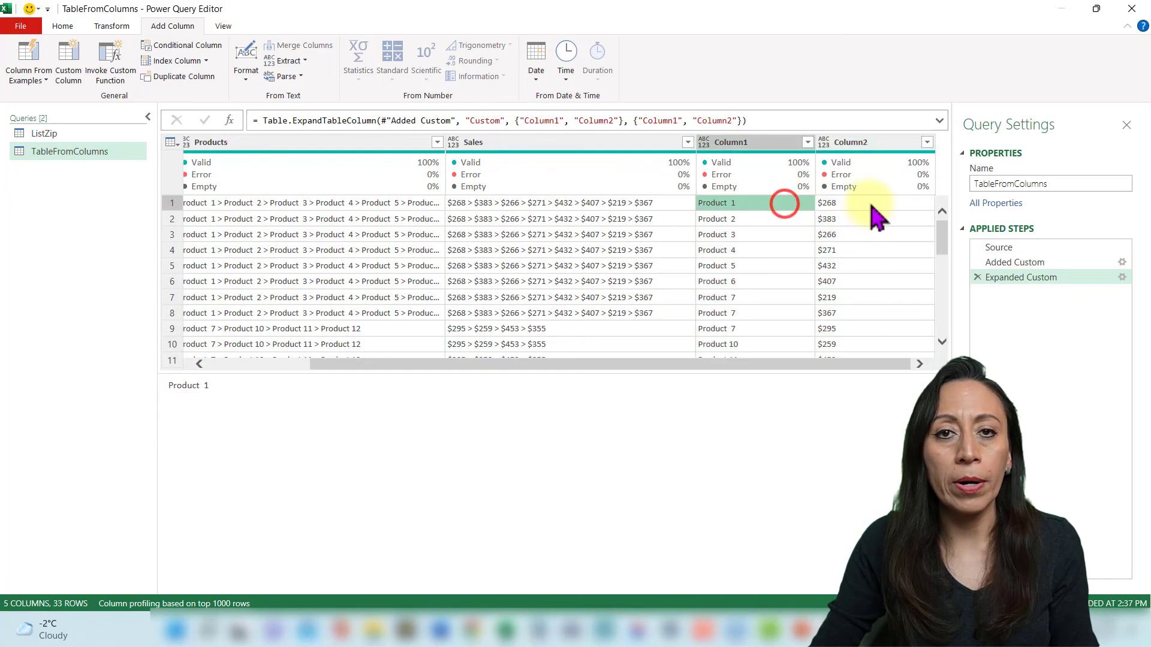
pyautogui.click(870, 203)
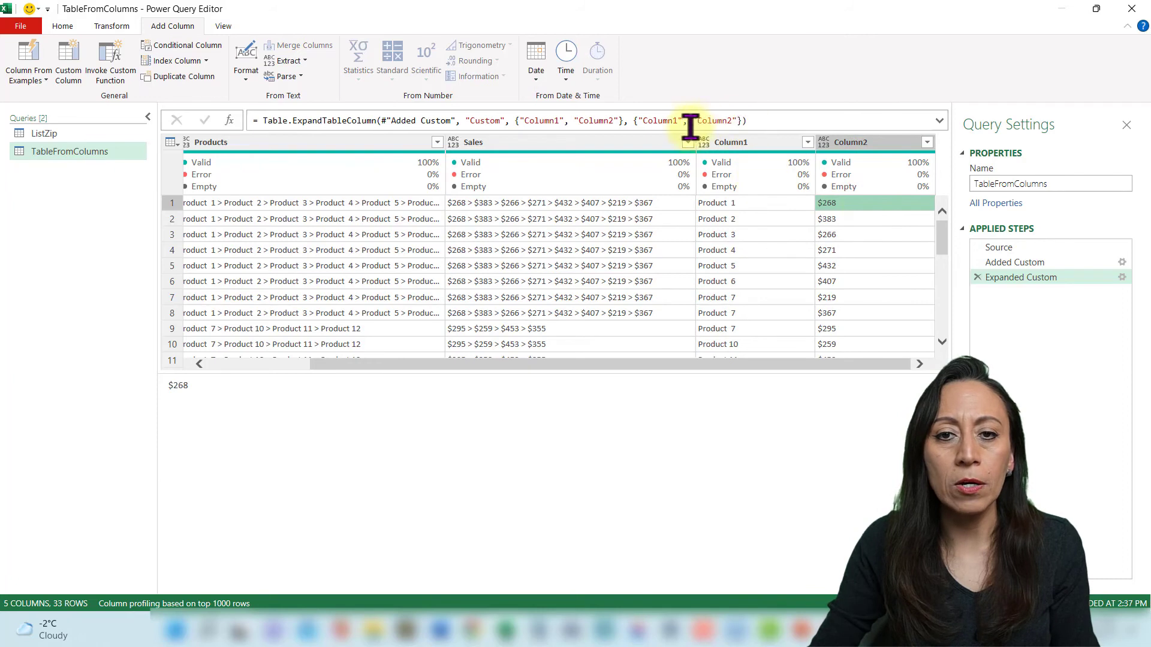
pyautogui.click(642, 121)
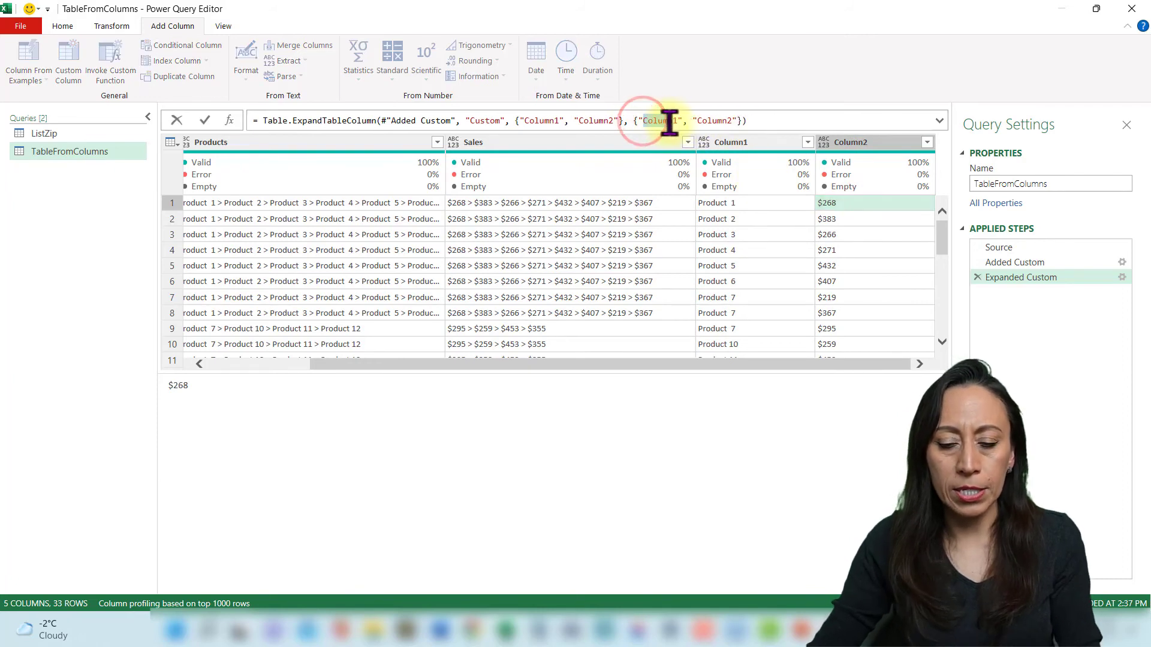
pyautogui.moveTo(675, 121); pyautogui.dragTo(679, 120)
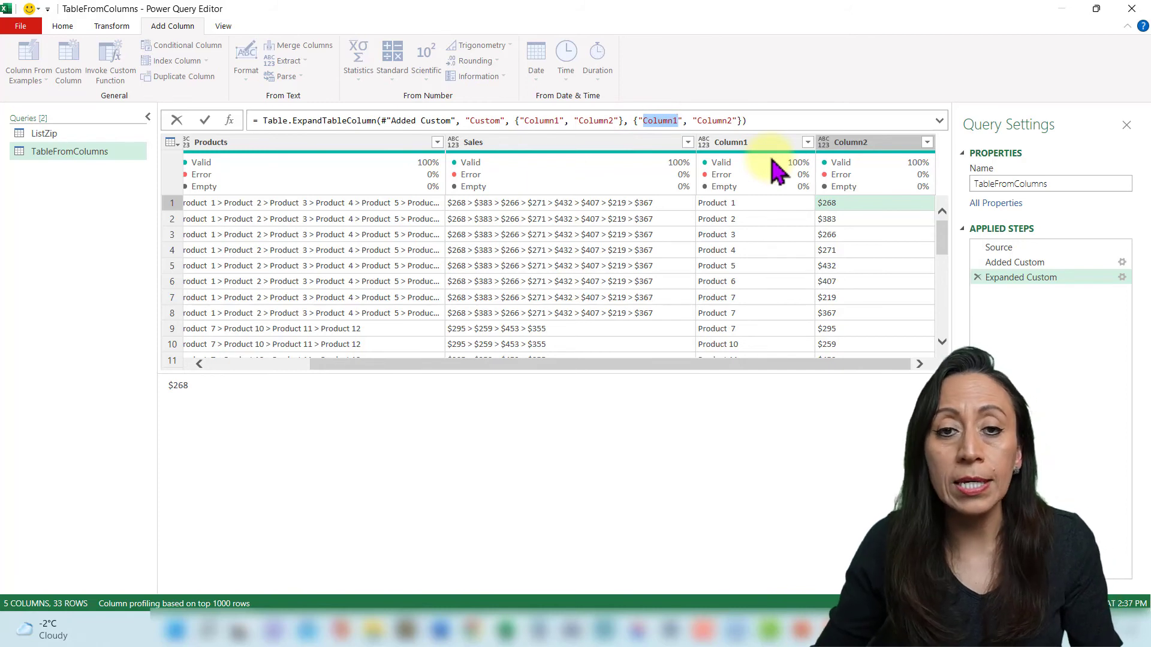
pyautogui.click(545, 120)
pyautogui.click(591, 121)
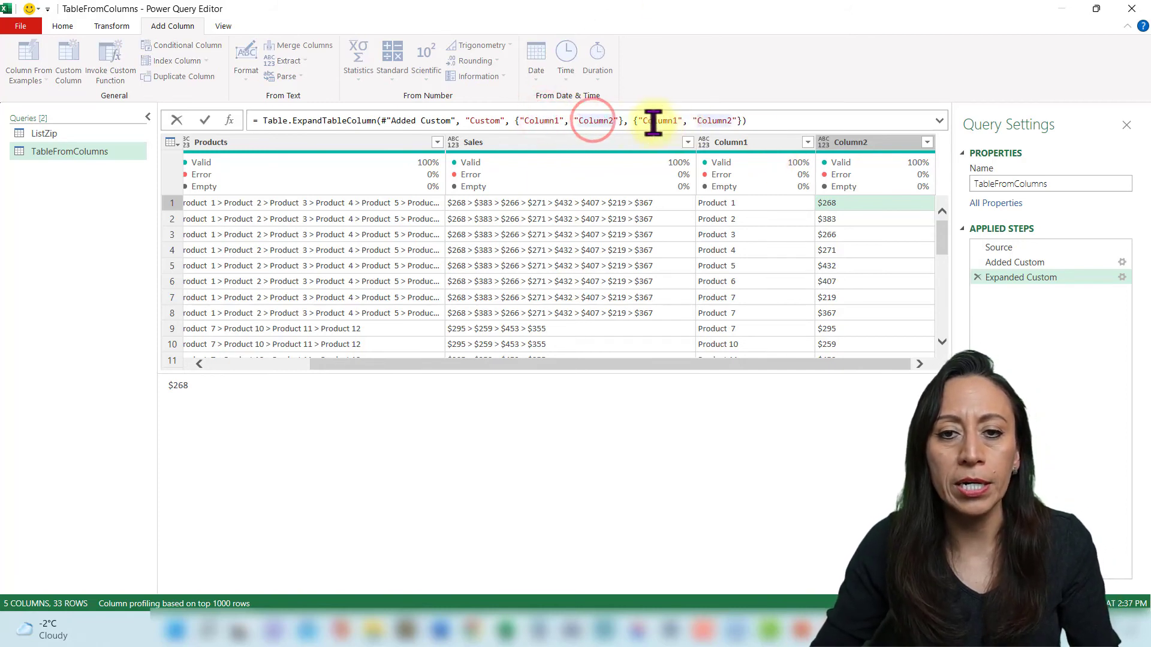
pyautogui.click(646, 121)
pyautogui.moveTo(658, 118); pyautogui.dragTo(670, 117)
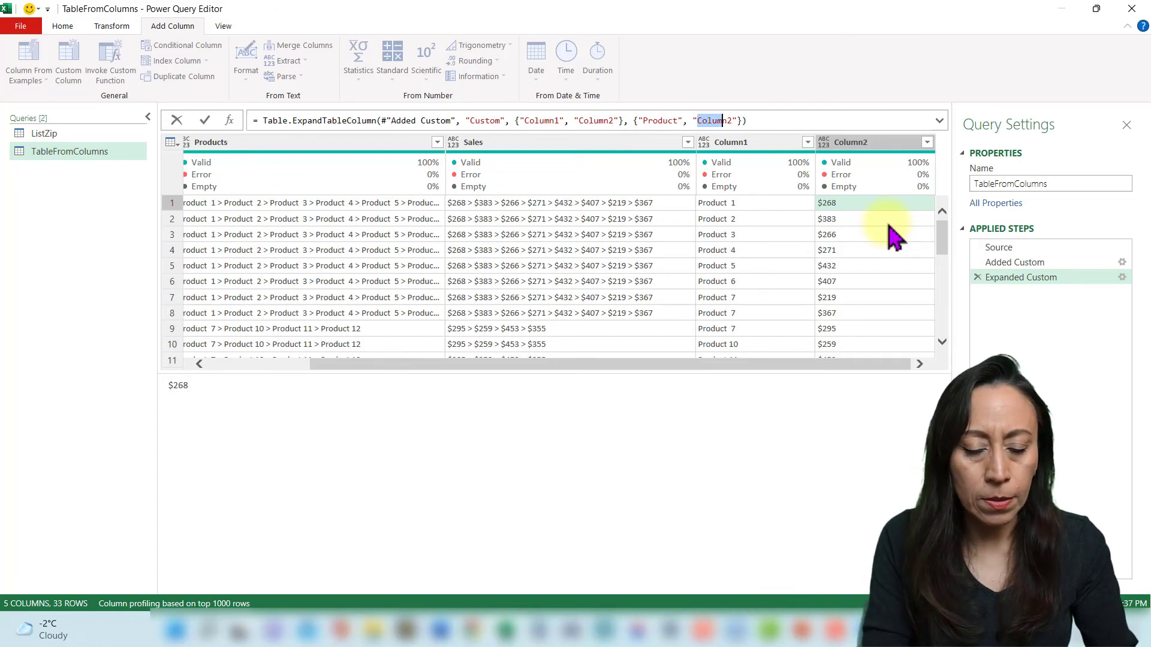
pyautogui.press('Return')
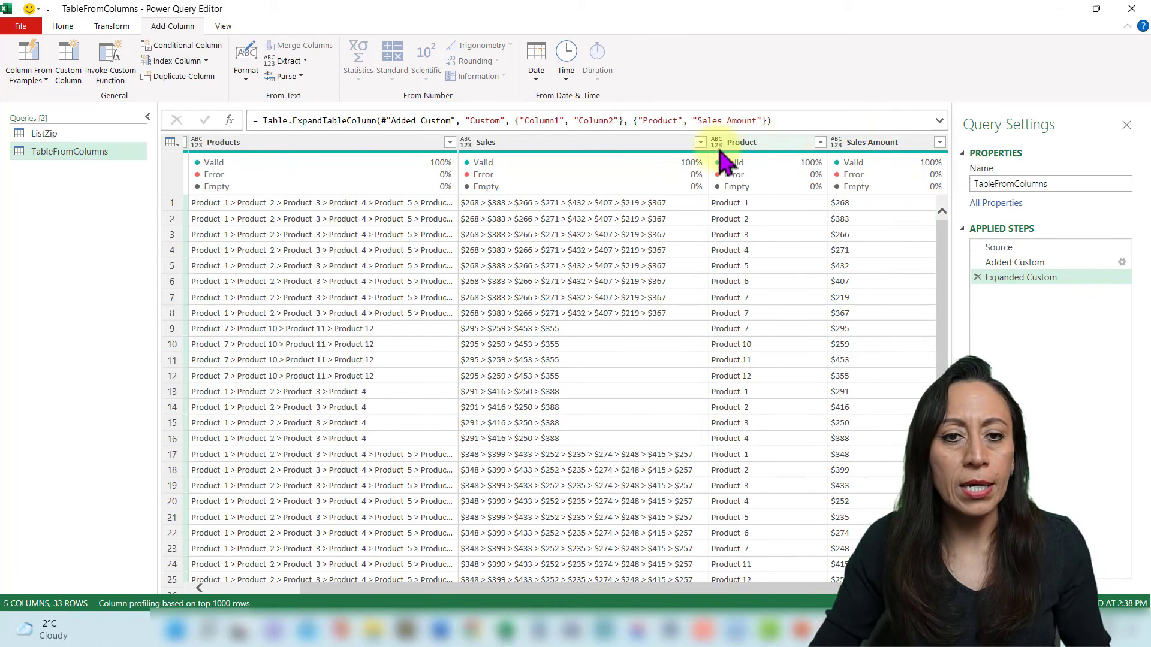
# Remove the original delimited Products and Sales columns from the TableFromColumns query
pyautogui.click(644, 145)
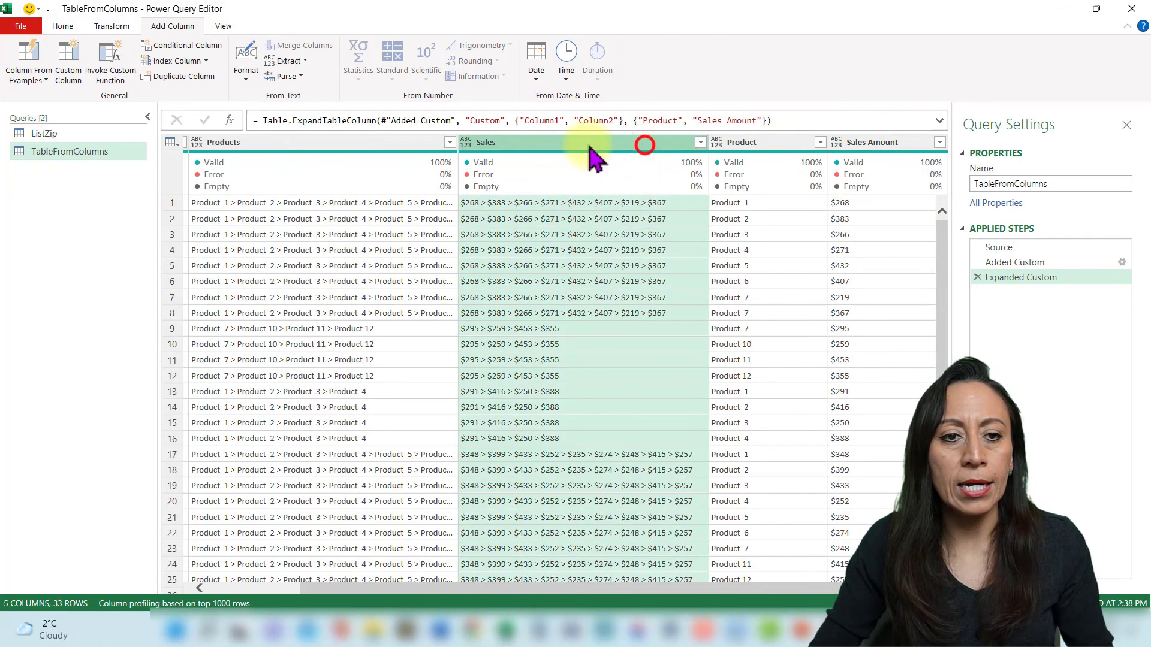
pyautogui.keyDown('ctrl'); pyautogui.click(354, 144); pyautogui.keyUp('ctrl')
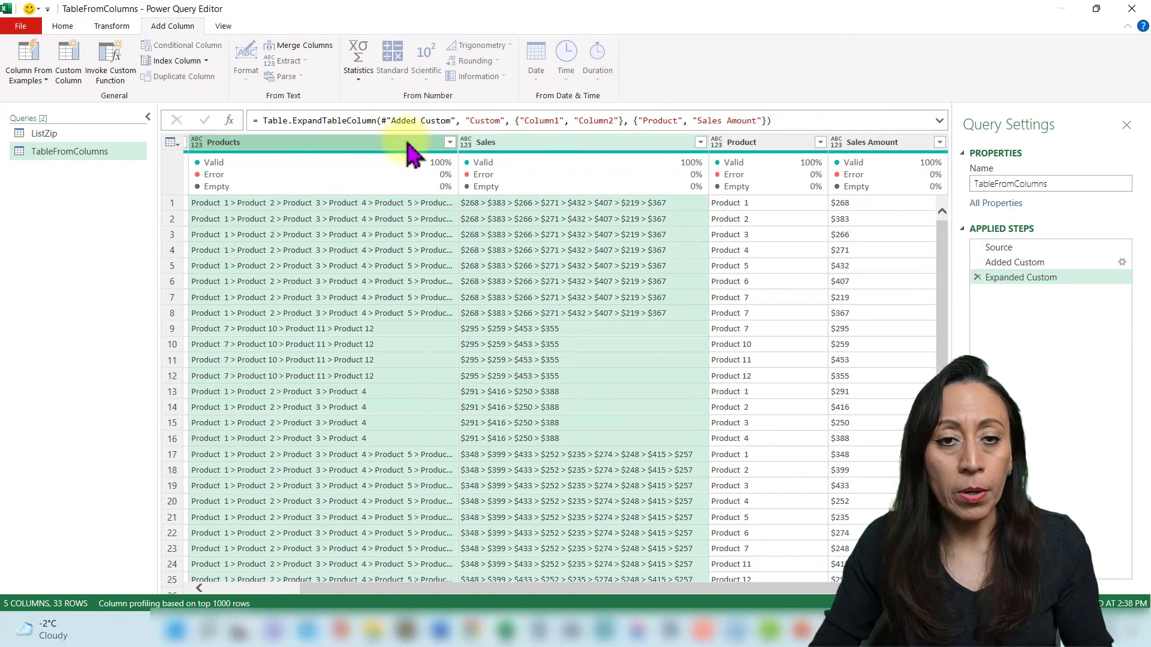
pyautogui.press('Delete')
# Detect the data types of all three columns and check the types assigned to City and Product
pyautogui.click(367, 142)
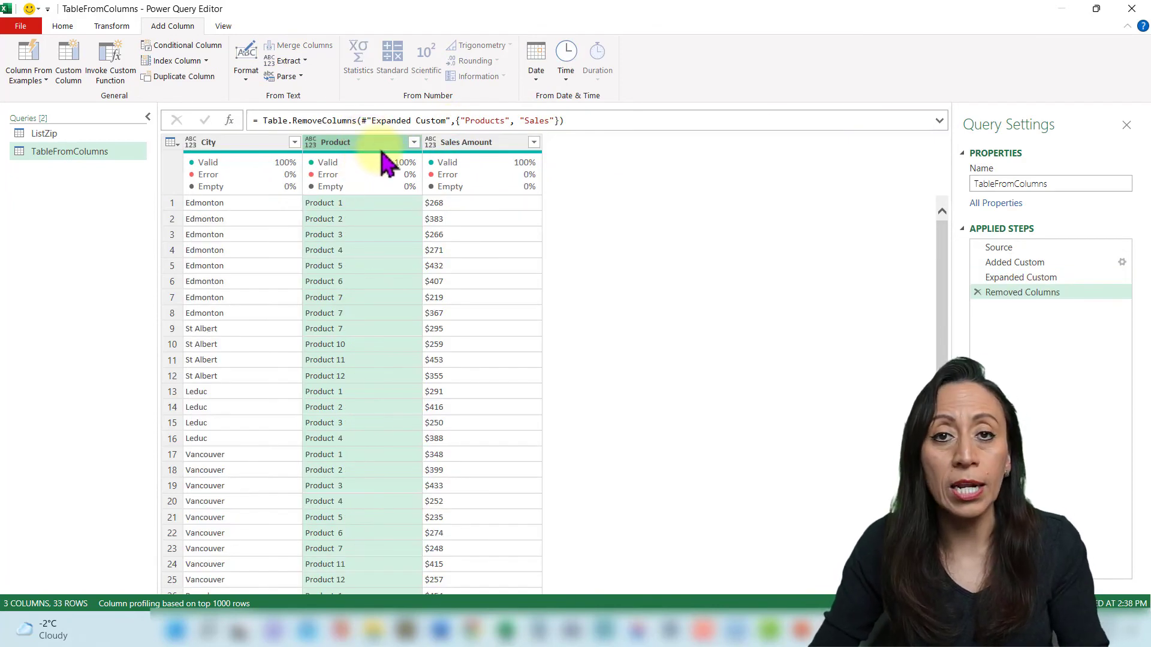
pyautogui.hotkey('ctrl', 'a')
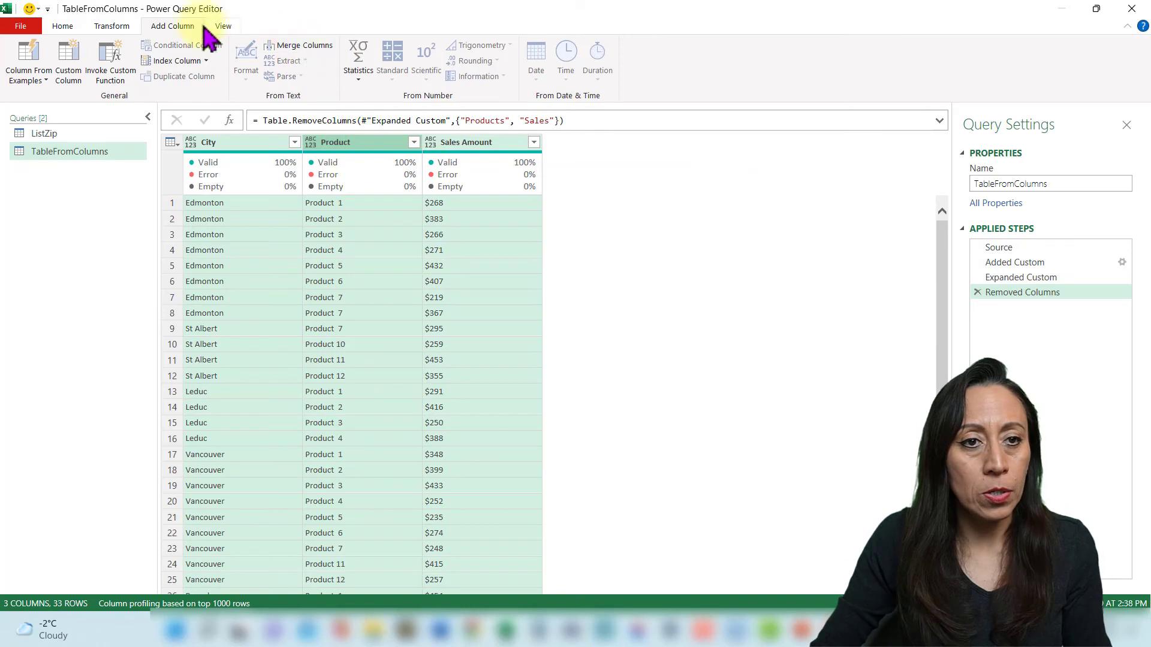
pyautogui.click(111, 26)
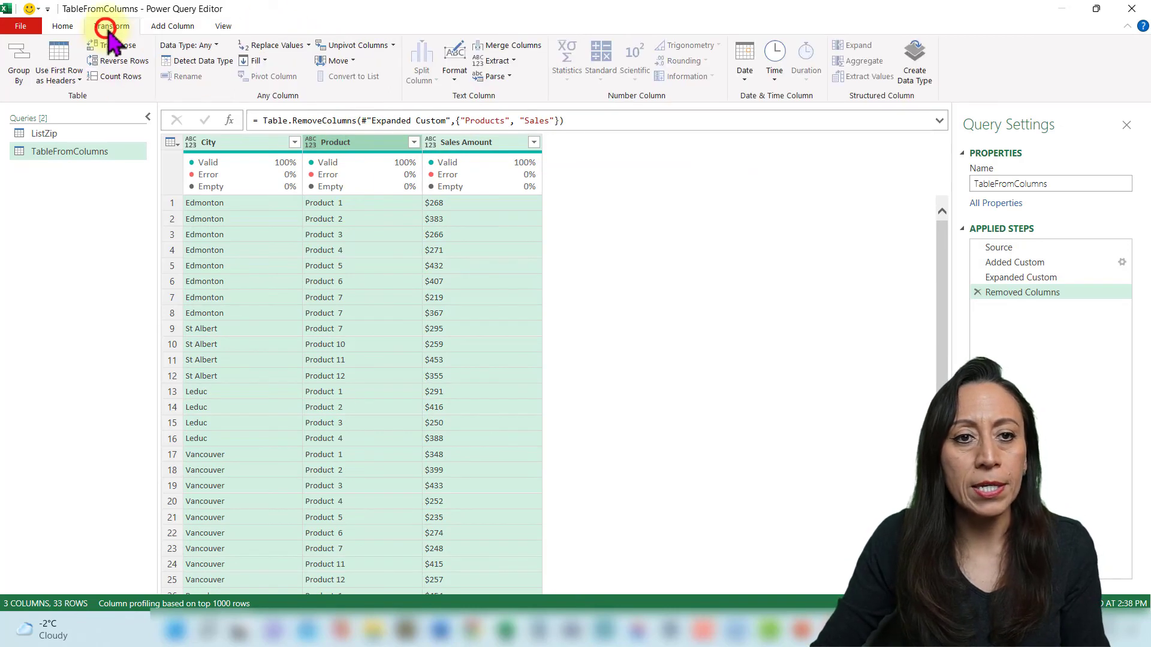
pyautogui.click(199, 63)
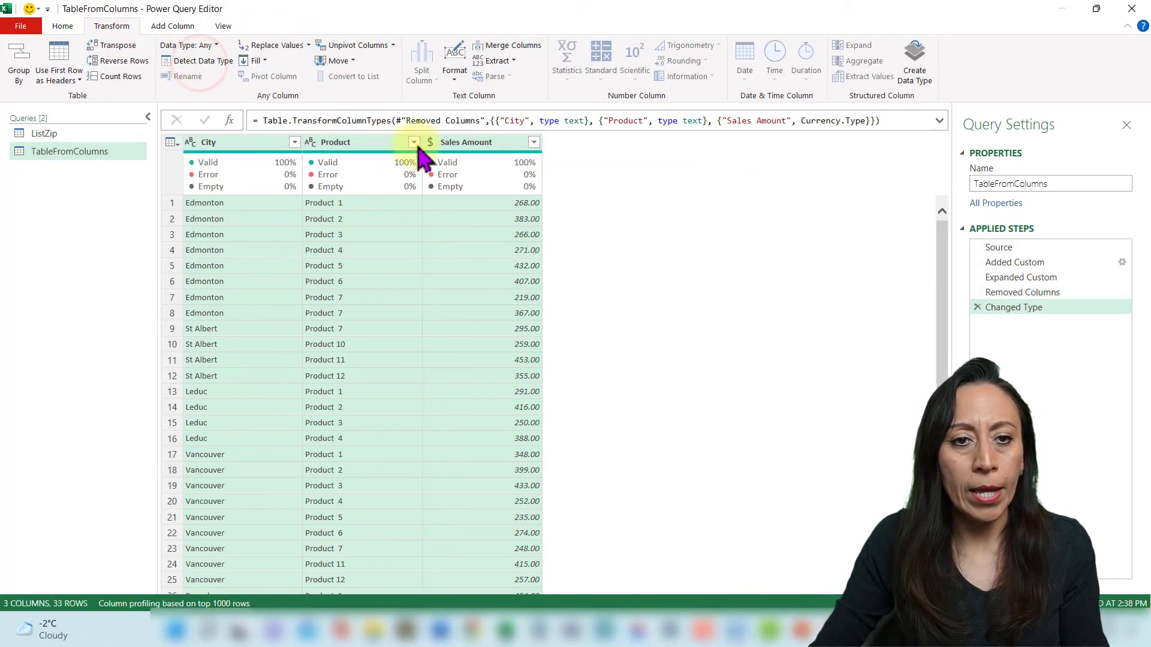
pyautogui.click(231, 143)
pyautogui.click(359, 141)
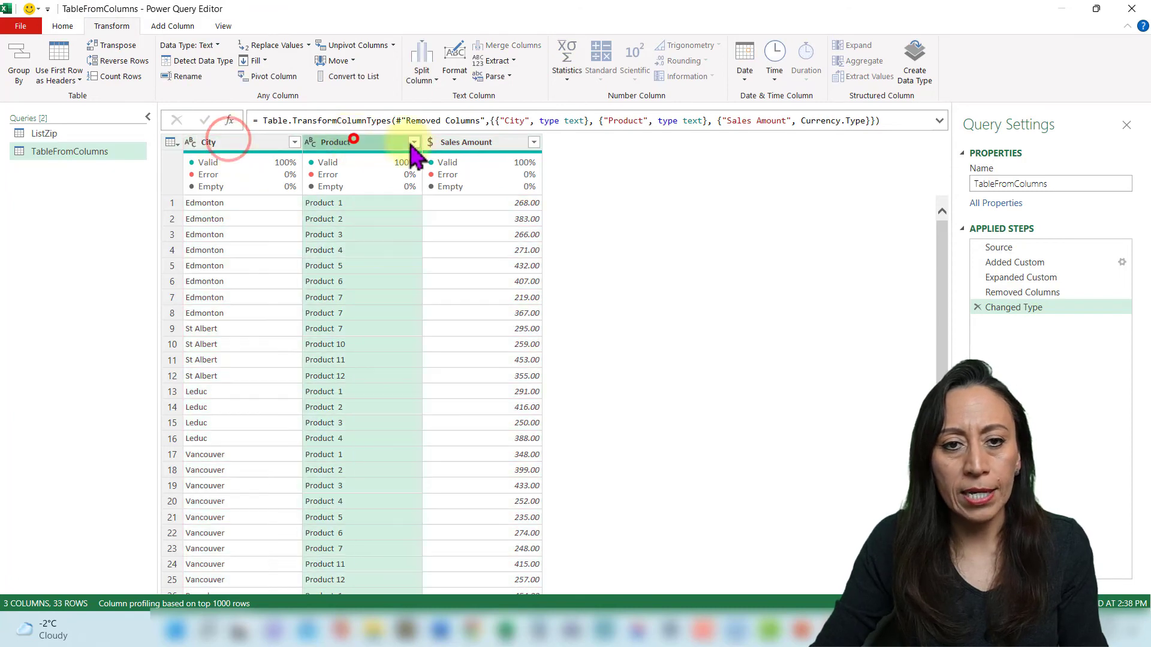
# Change the Sales Amount column's data type to Whole Number, replacing the current conversion
pyautogui.click(441, 142)
pyautogui.click(433, 143)
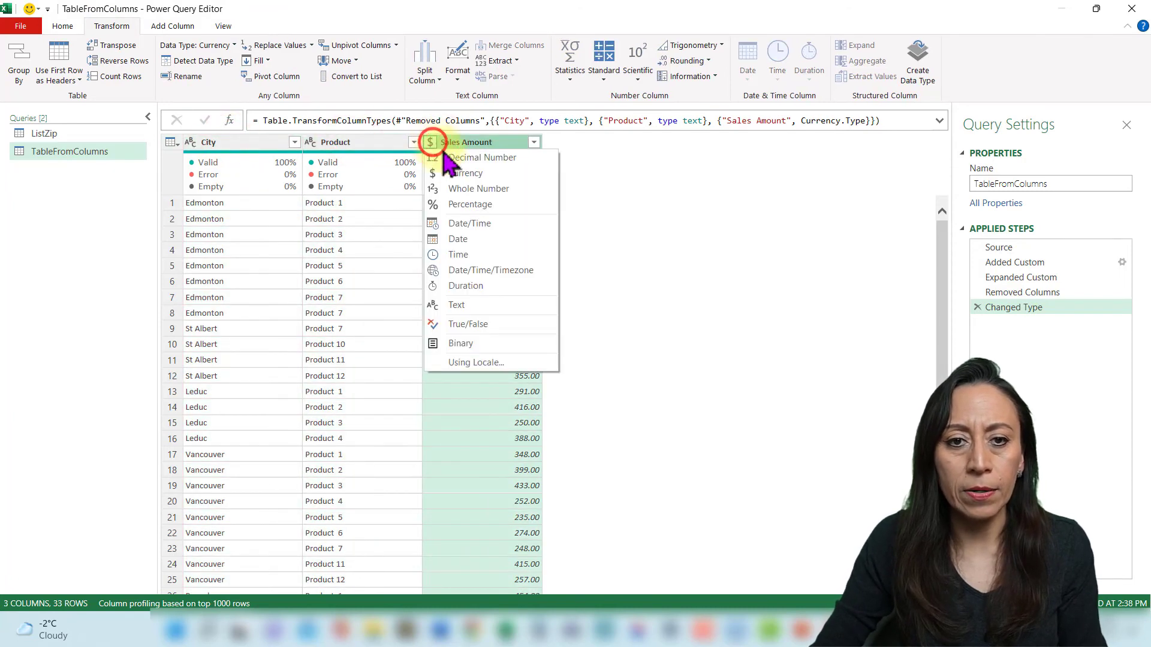
pyautogui.click(457, 191)
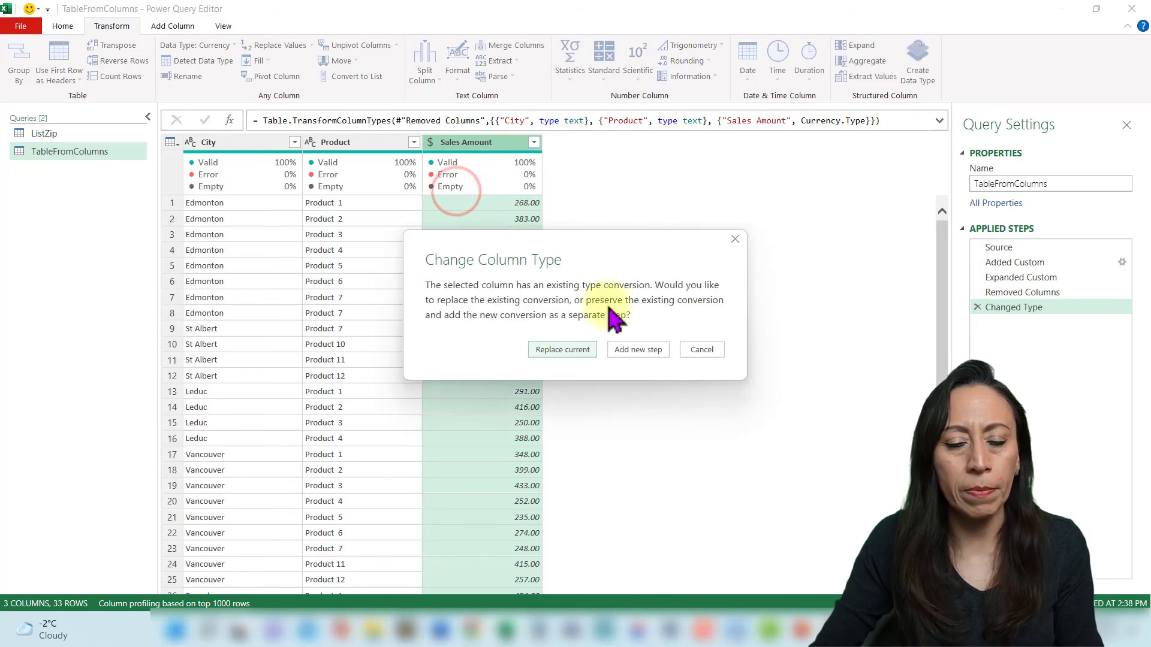
pyautogui.click(557, 354)
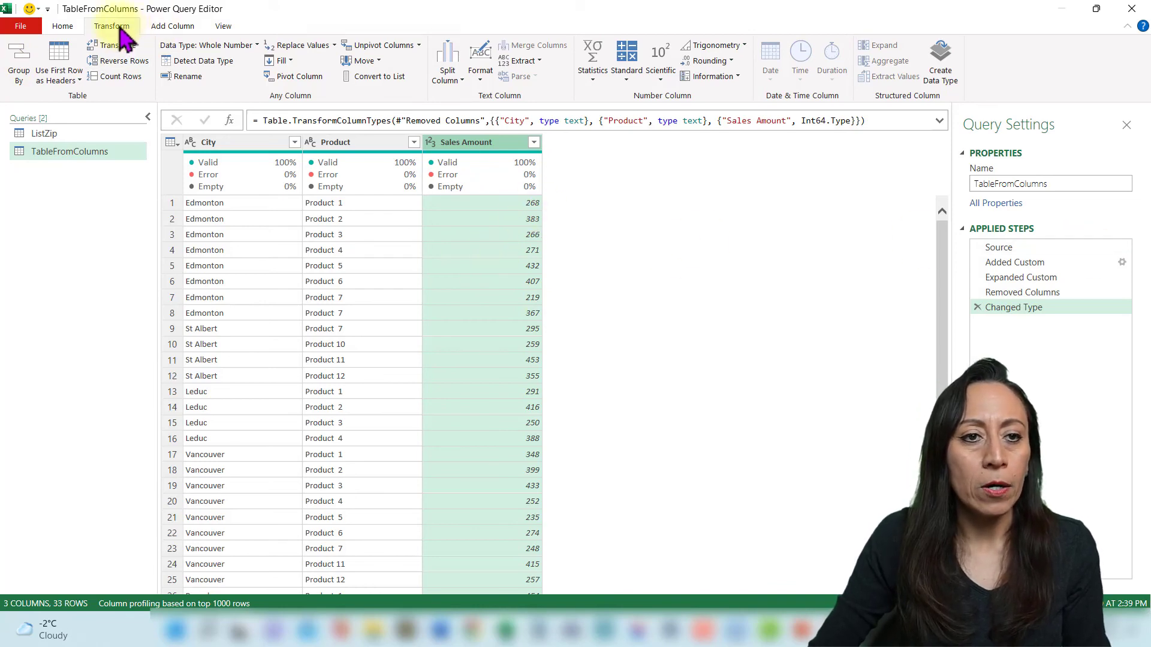
# Close the query editor and load the finished query back to the workbook
pyautogui.click(63, 26)
pyautogui.click(20, 80)
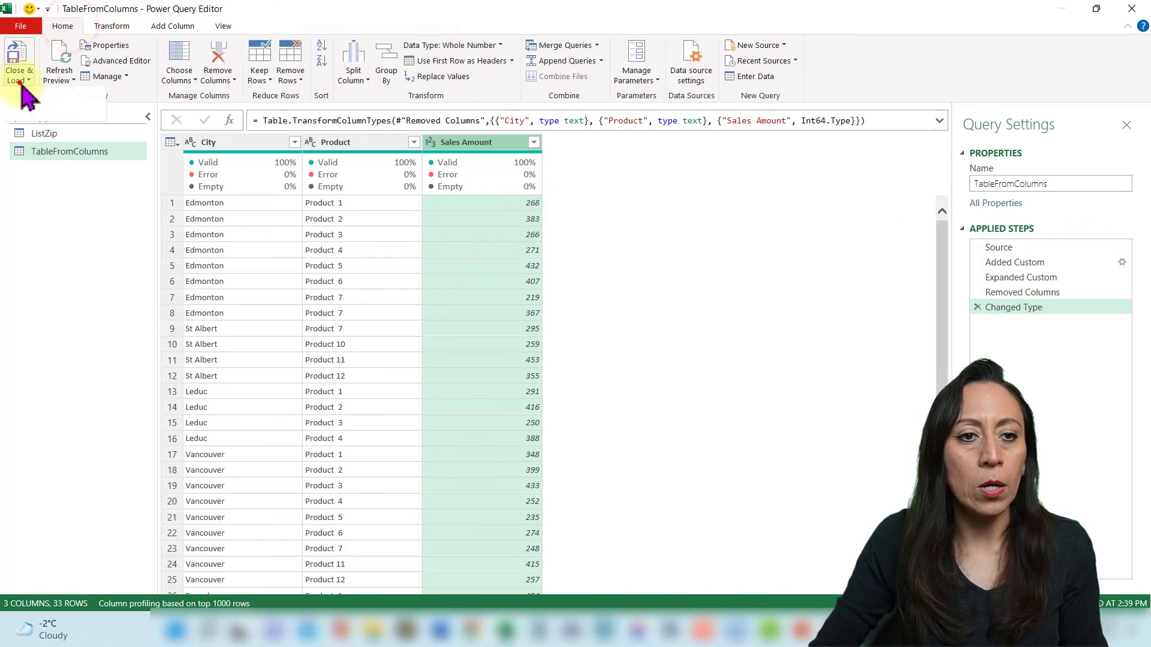
pyautogui.click(38, 97)
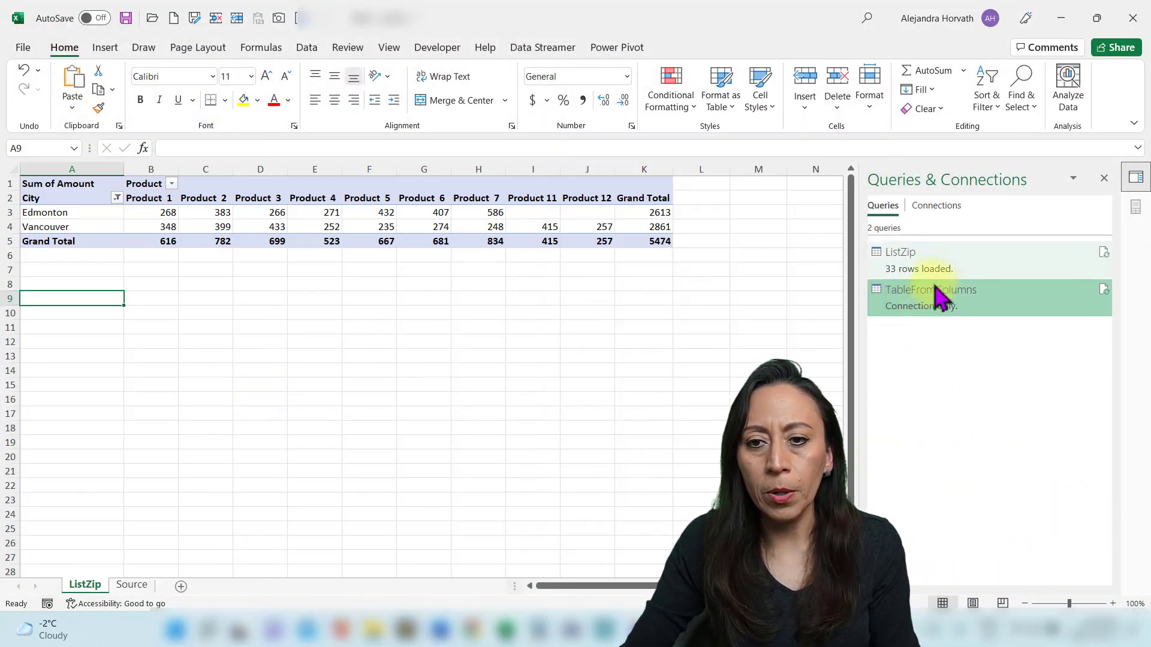
# Load the TableFromColumns query as a PivotTable Report on the existing ListZip worksheet at cell A9
pyautogui.rightClick(934, 307)
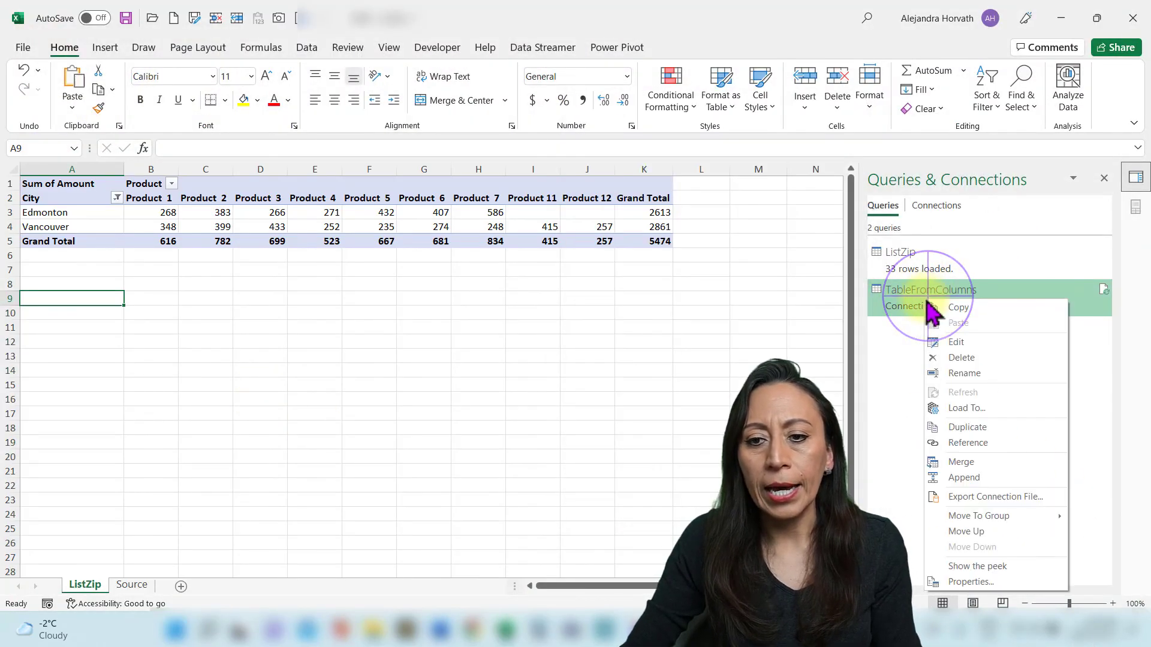
pyautogui.click(965, 410)
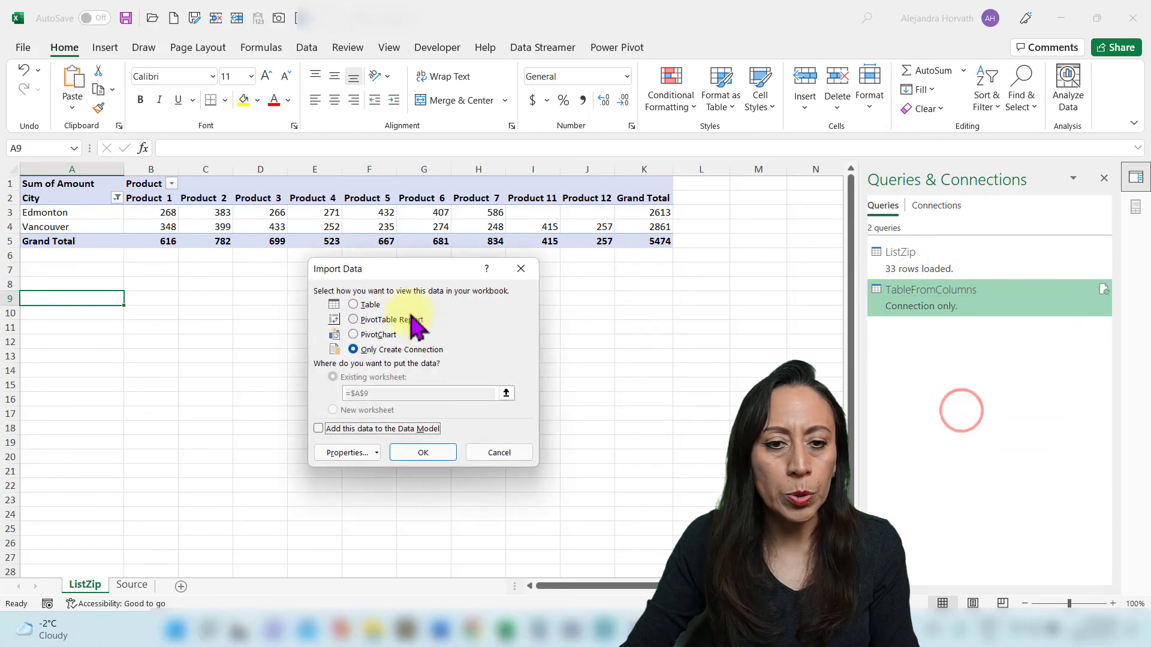
pyautogui.click(376, 321)
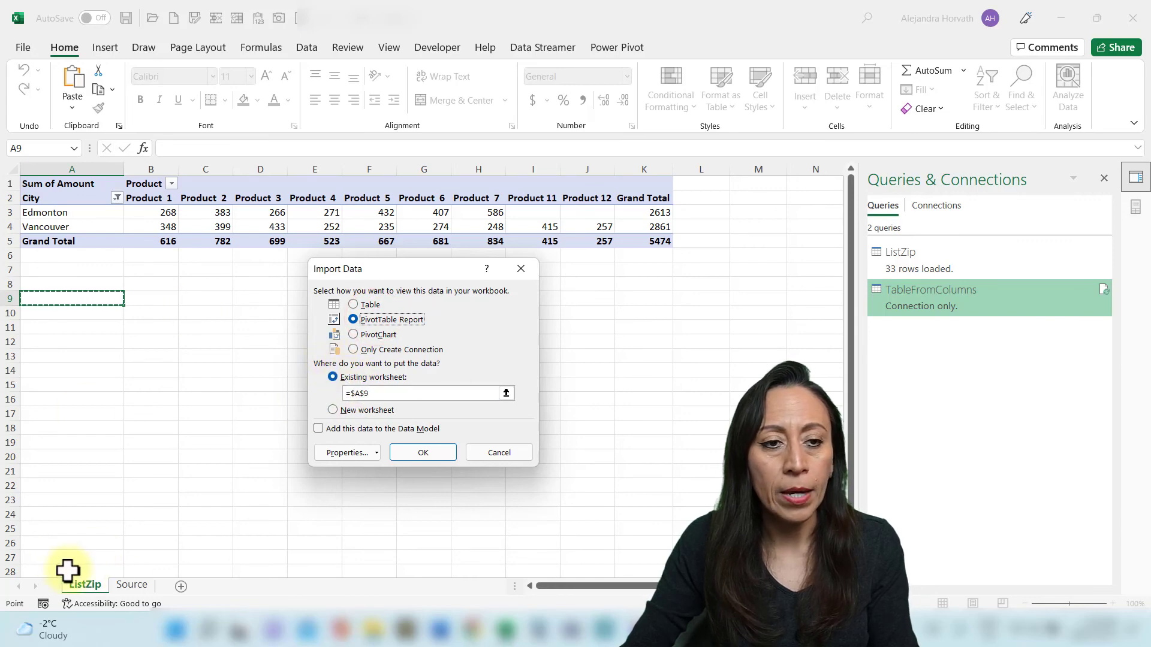
pyautogui.click(59, 298)
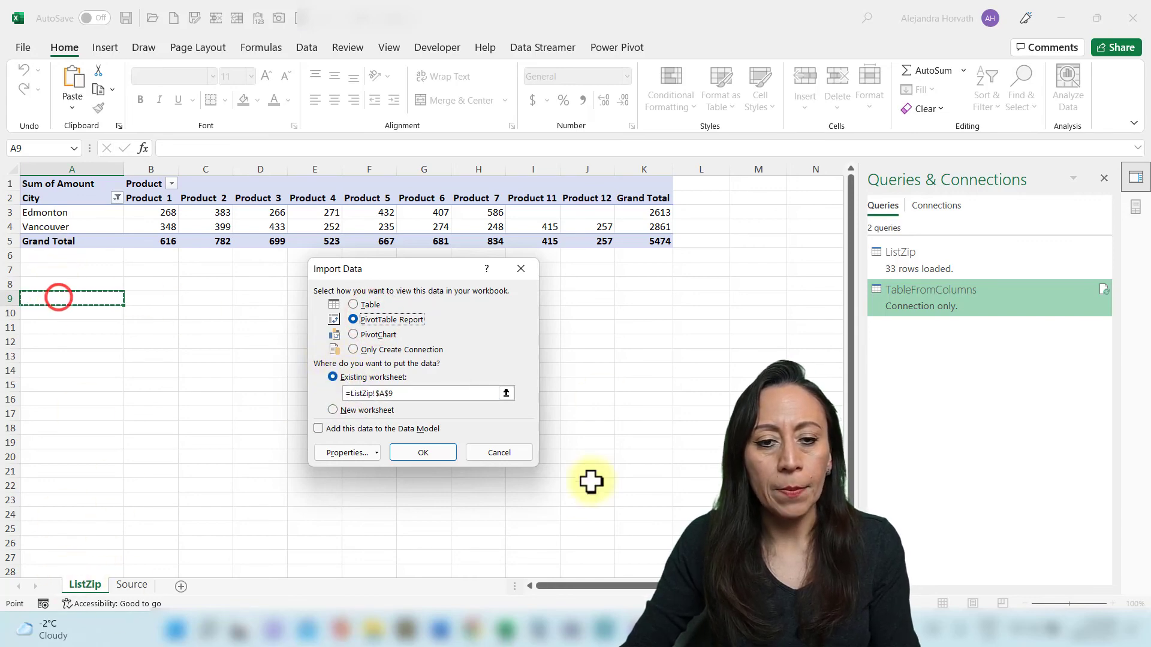
pyautogui.click(441, 451)
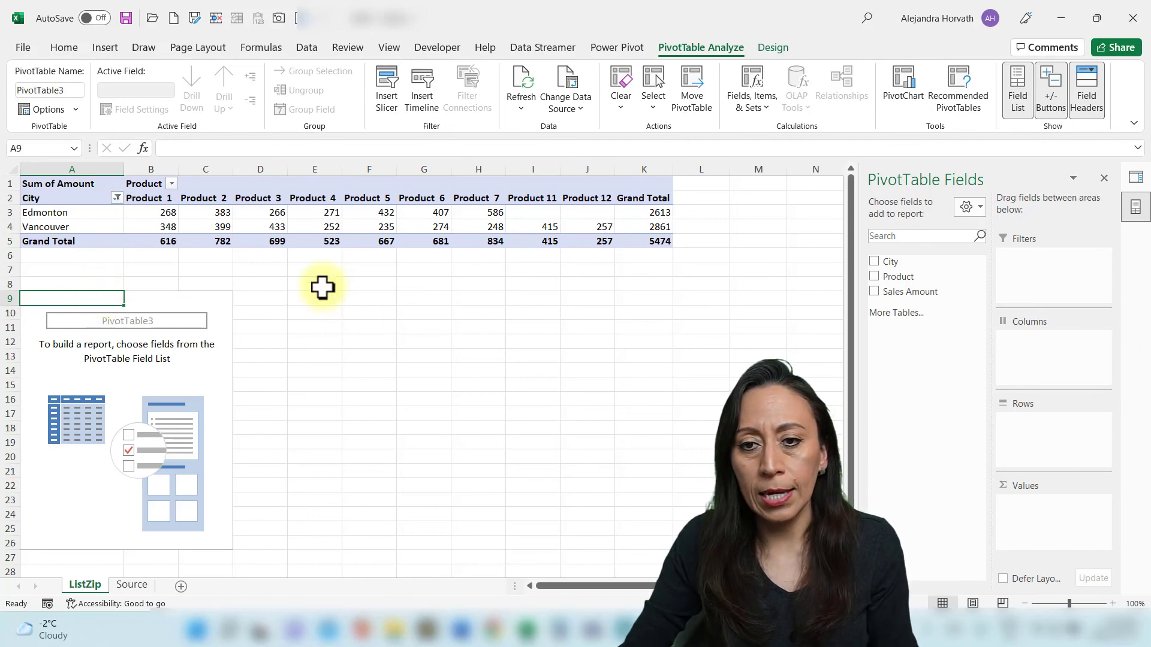
# Fill the new PivotTable with City as rows, Product as columns and the sum of Sales Amount as values
pyautogui.moveTo(892, 261); pyautogui.dragTo(1036, 447)
pyautogui.moveTo(894, 276); pyautogui.dragTo(1048, 506)
pyautogui.click(231, 47)
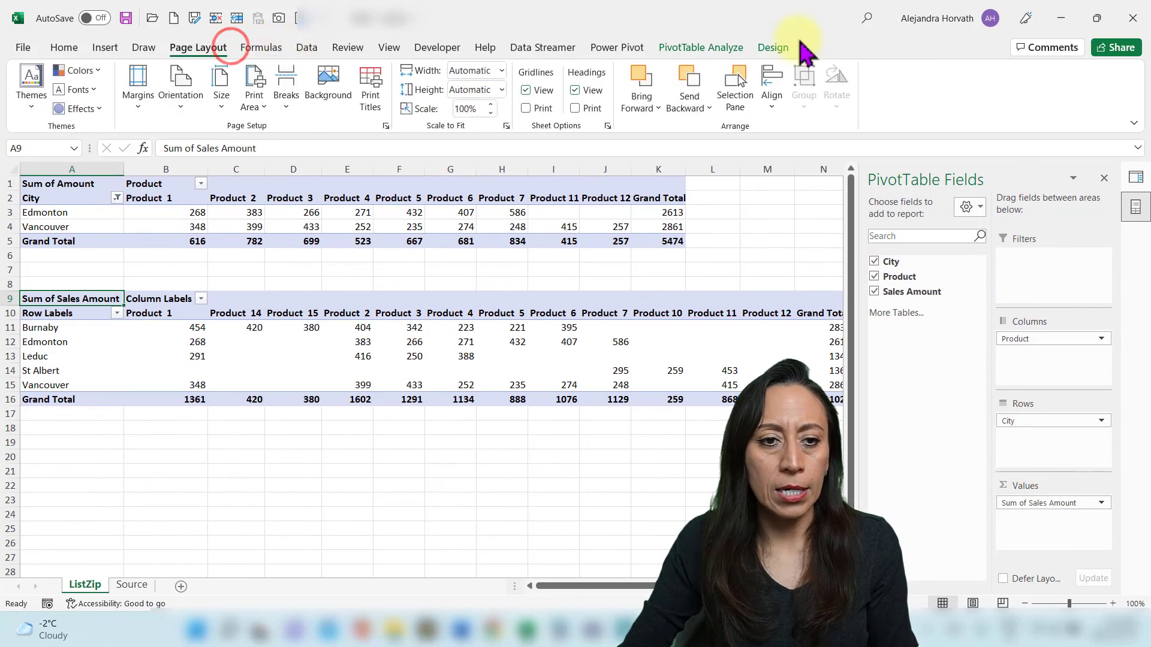
# Show the new PivotTable in tabular form and check its City and Product header cells
pyautogui.click(780, 49)
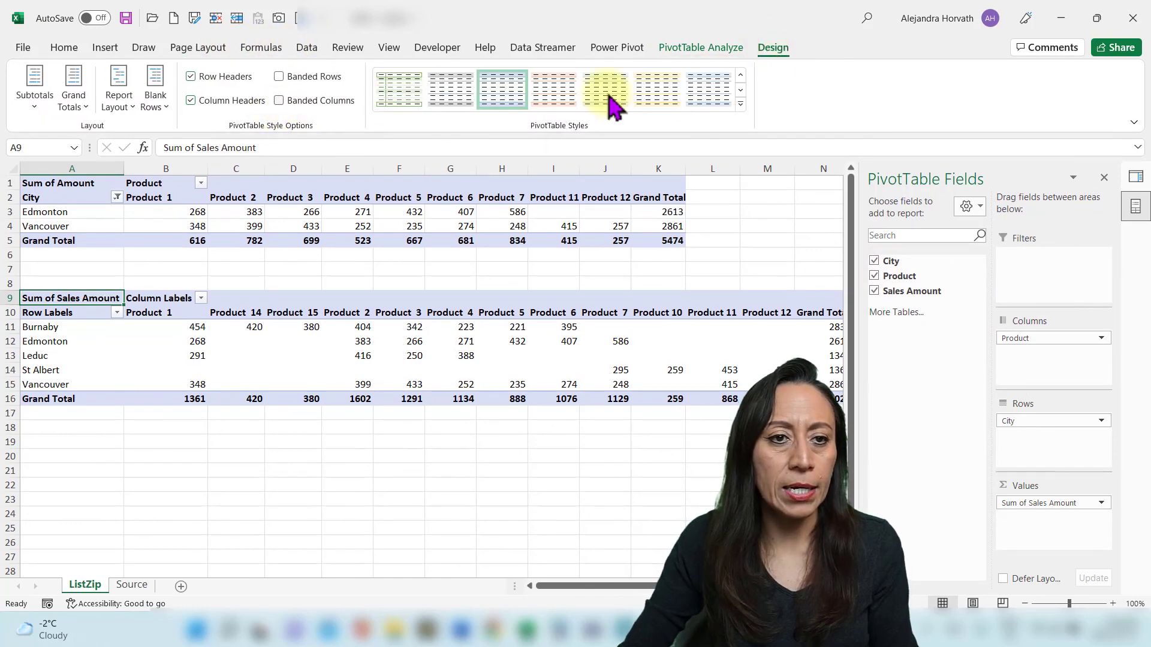
pyautogui.click(125, 103)
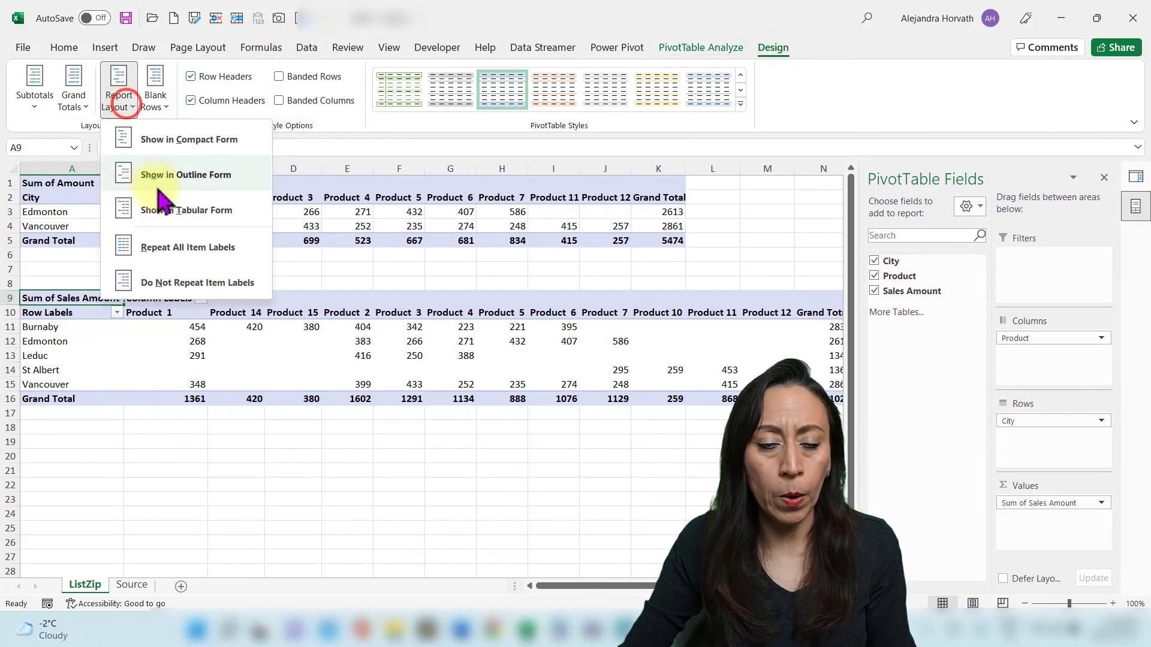
pyautogui.click(163, 209)
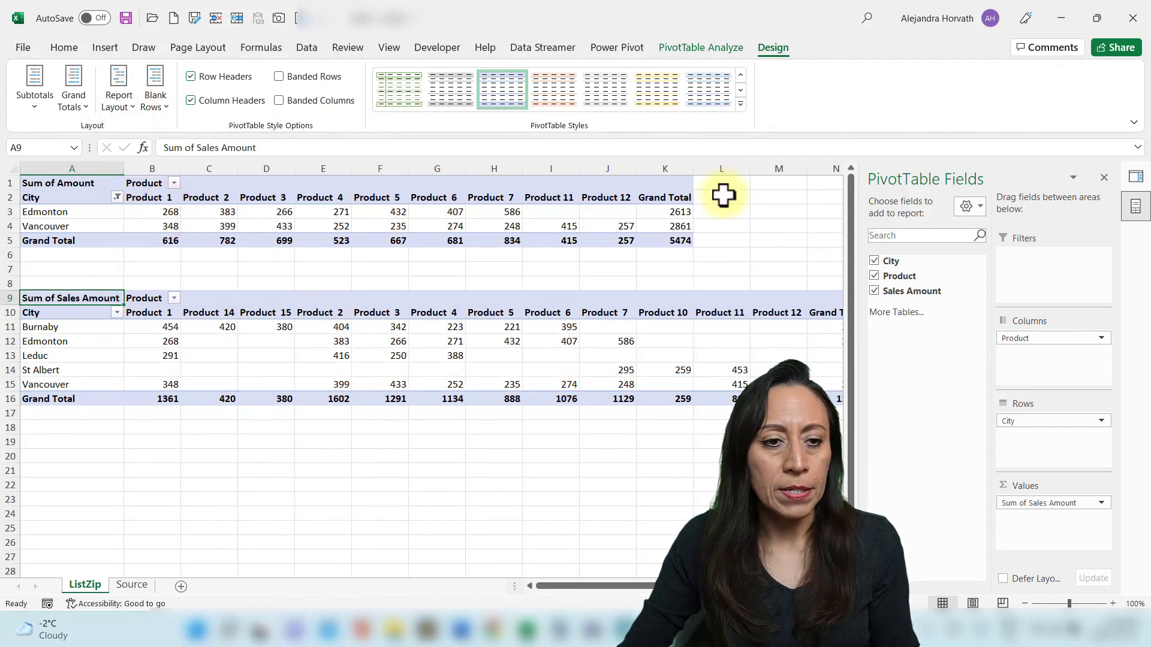
pyautogui.click(104, 313)
pyautogui.click(137, 298)
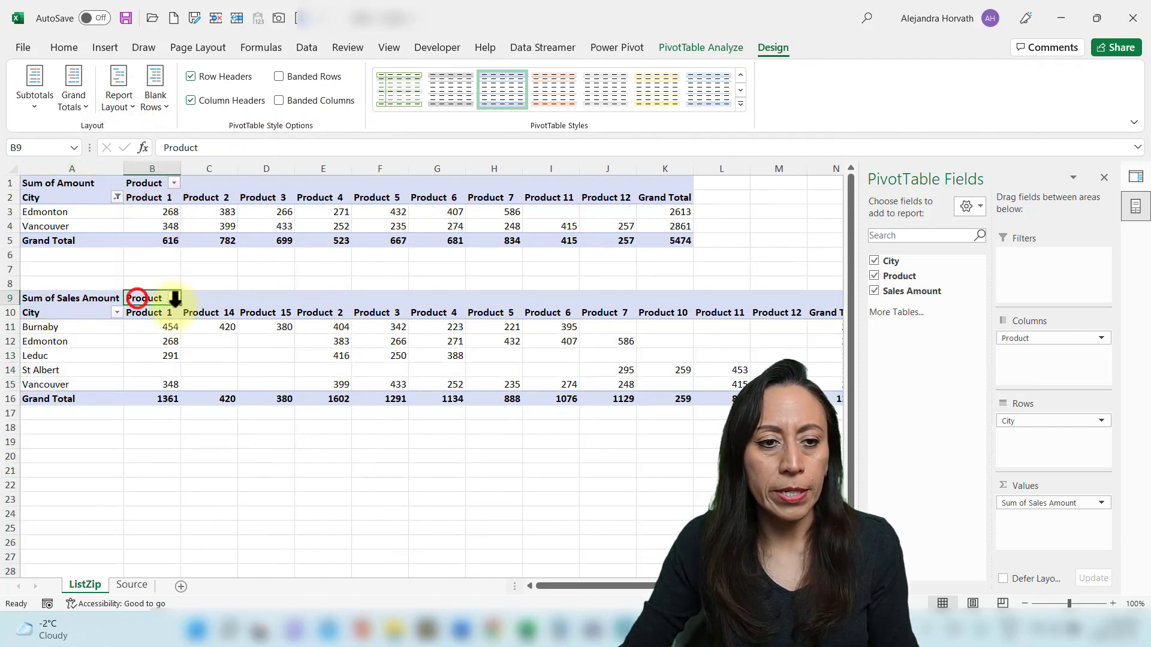
pyautogui.click(78, 311)
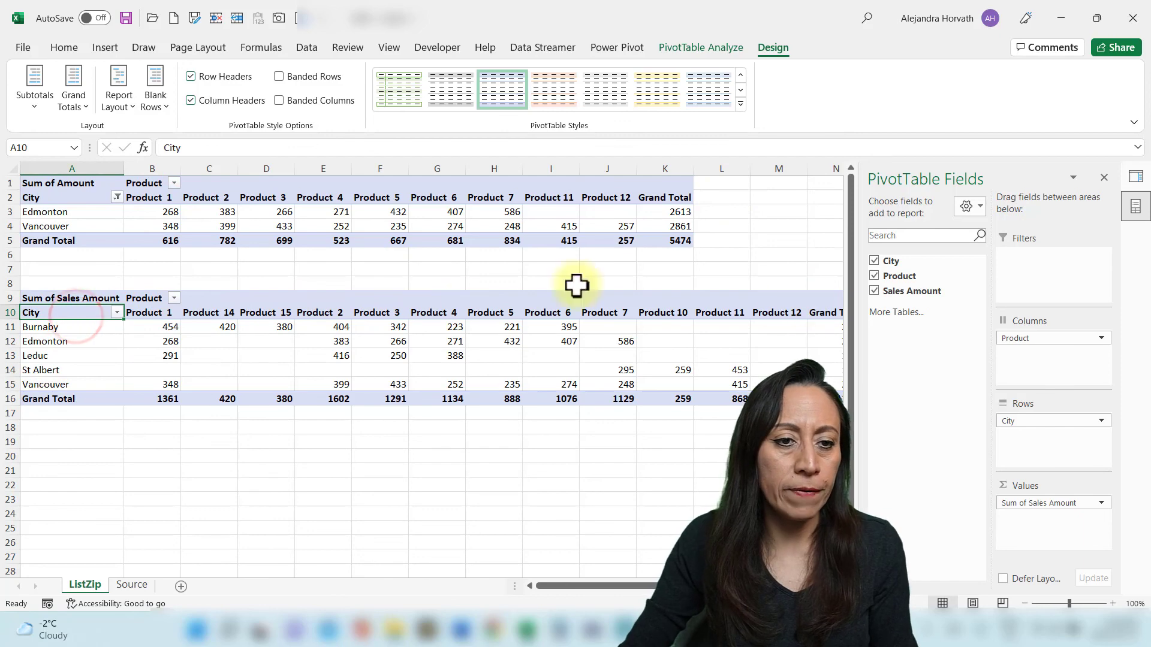
# Filter the City field of the lower PivotTable to show only Edmonton and Vancouver
pyautogui.click(117, 314)
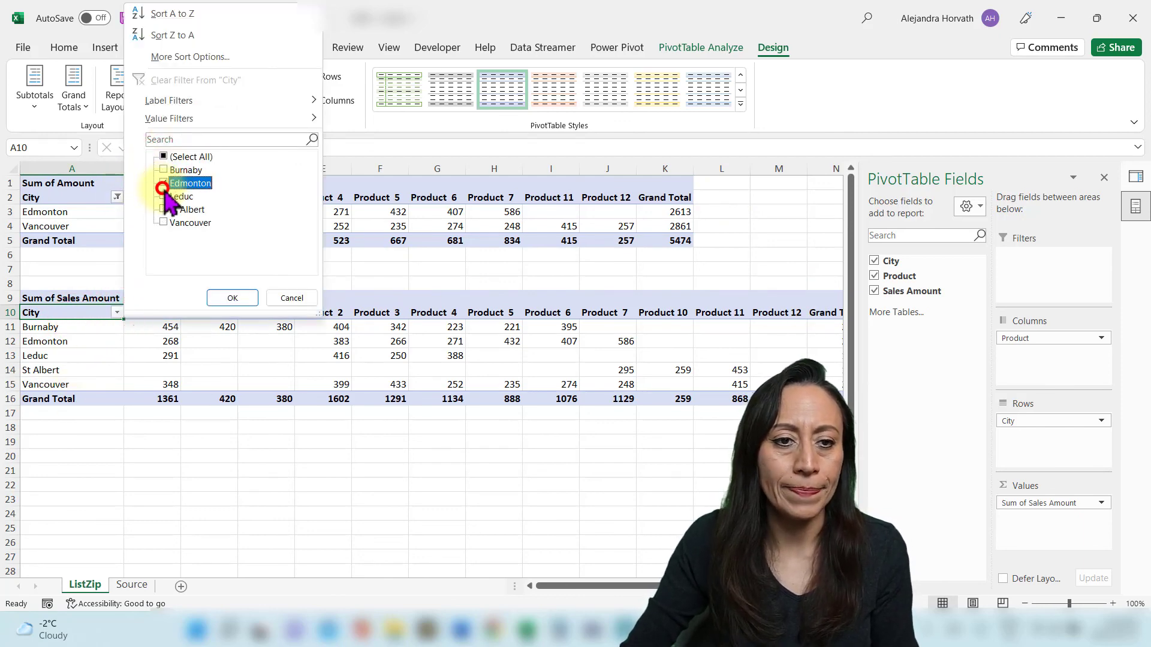
pyautogui.click(163, 222)
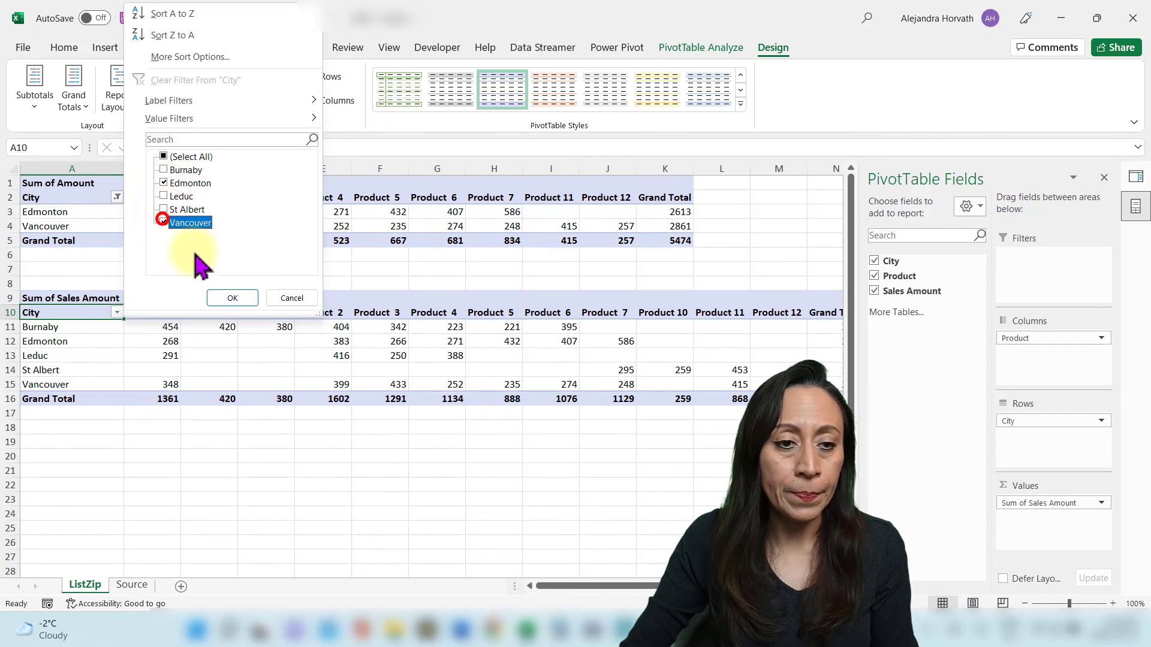
pyautogui.click(233, 298)
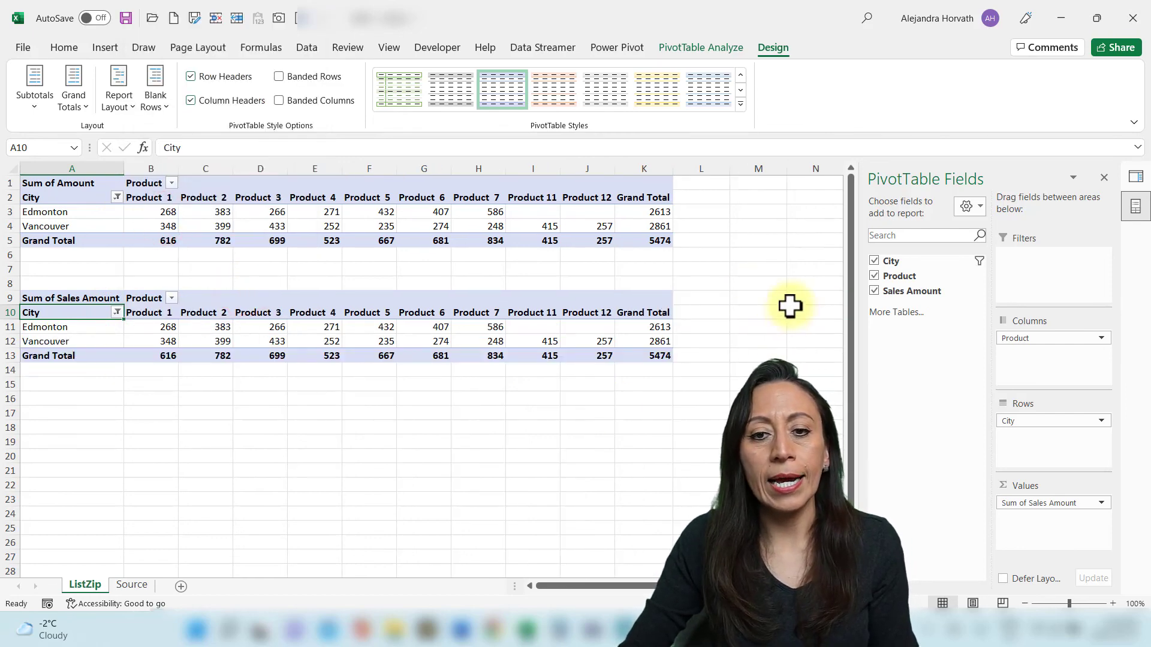
# Compare the grand totals and Vancouver values of the two PivotTables, and preview the TableFromColumns query's data
pyautogui.click(689, 240)
pyautogui.click(697, 350)
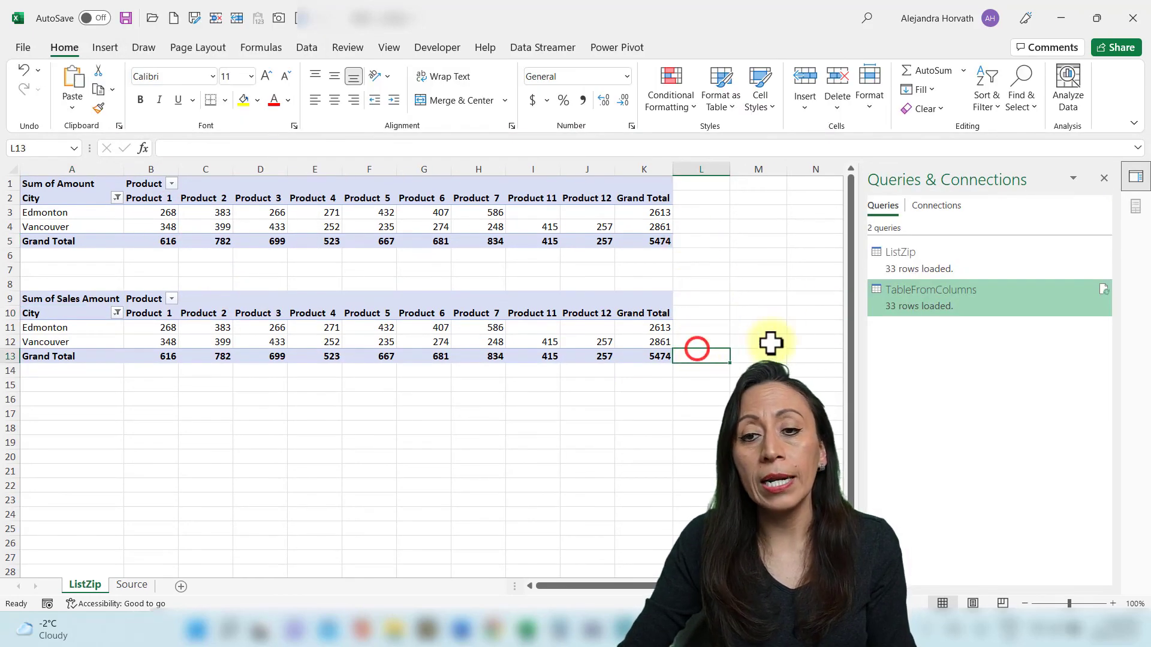
pyautogui.moveTo(1009, 300)
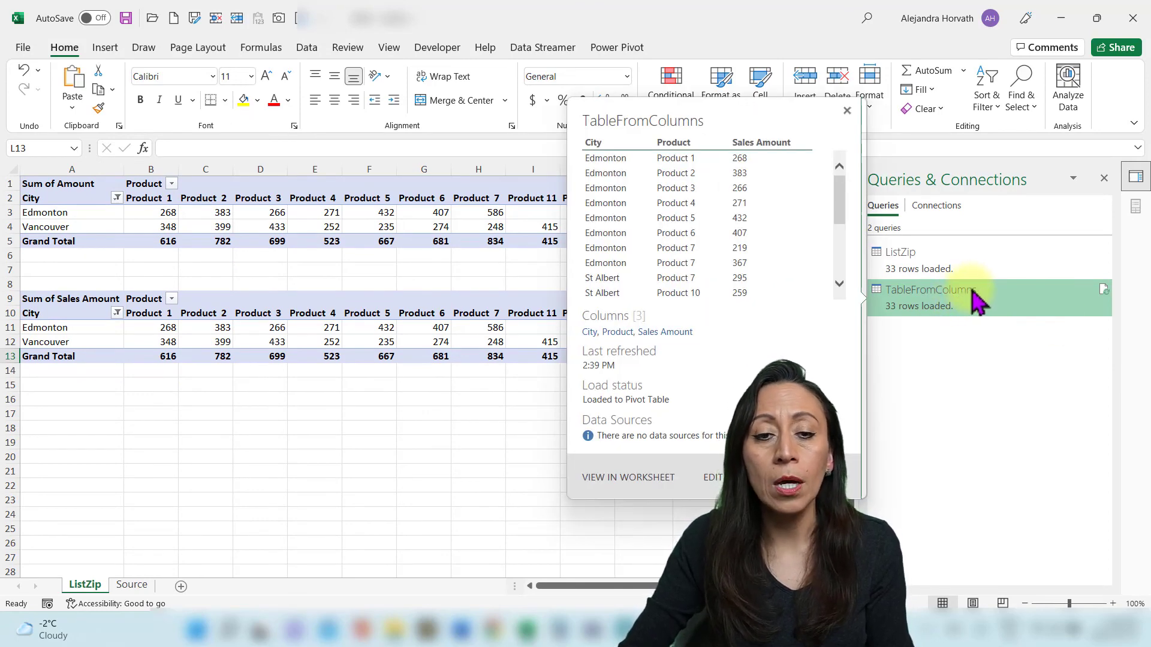
pyautogui.click(367, 343)
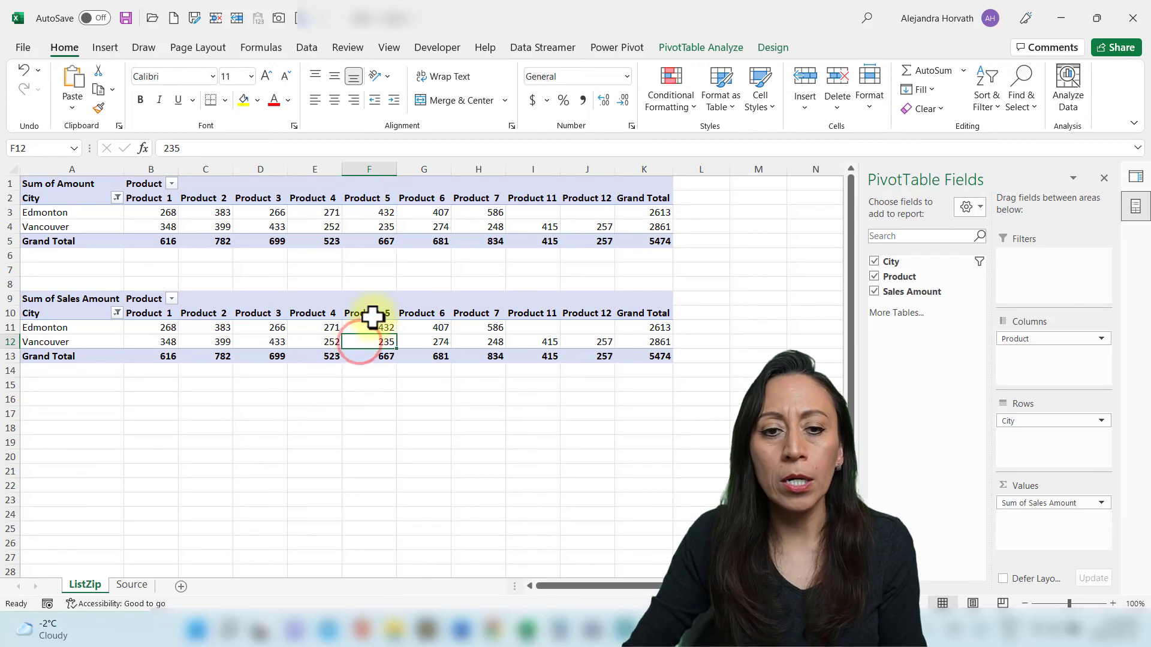